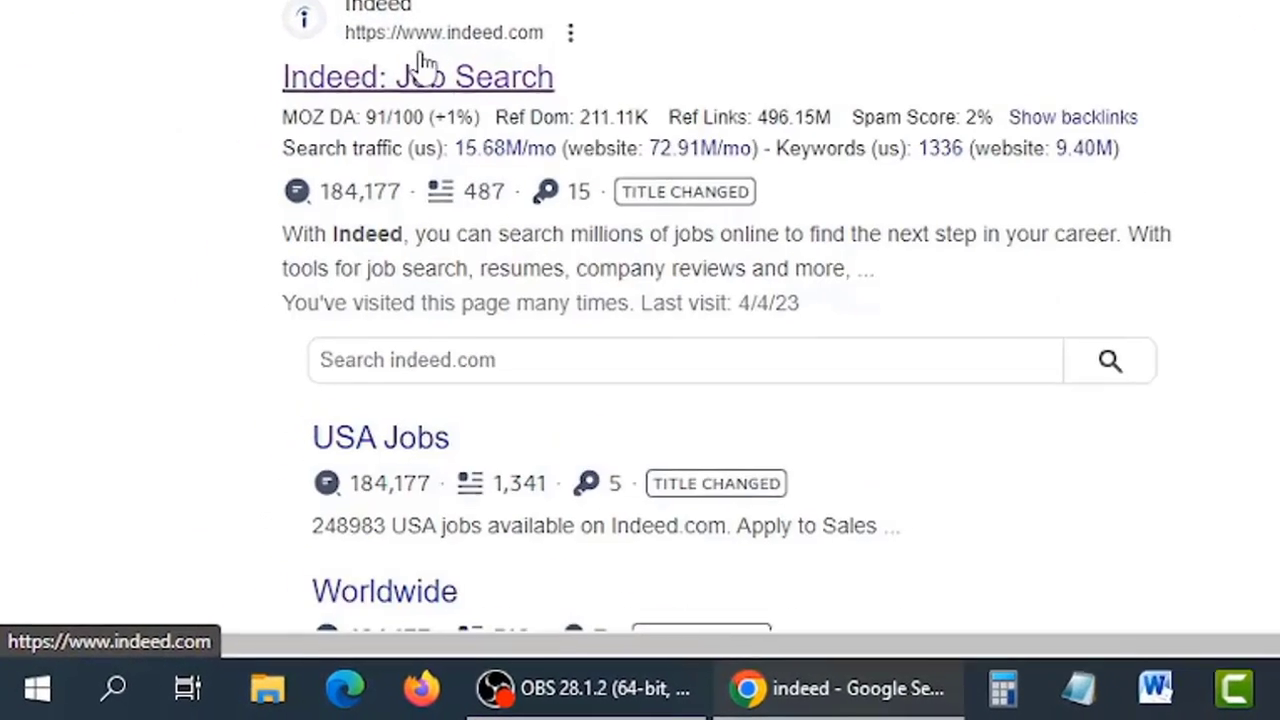
Step: Open the Indeed job search site and select its indeed.com web address
click(488, 32)
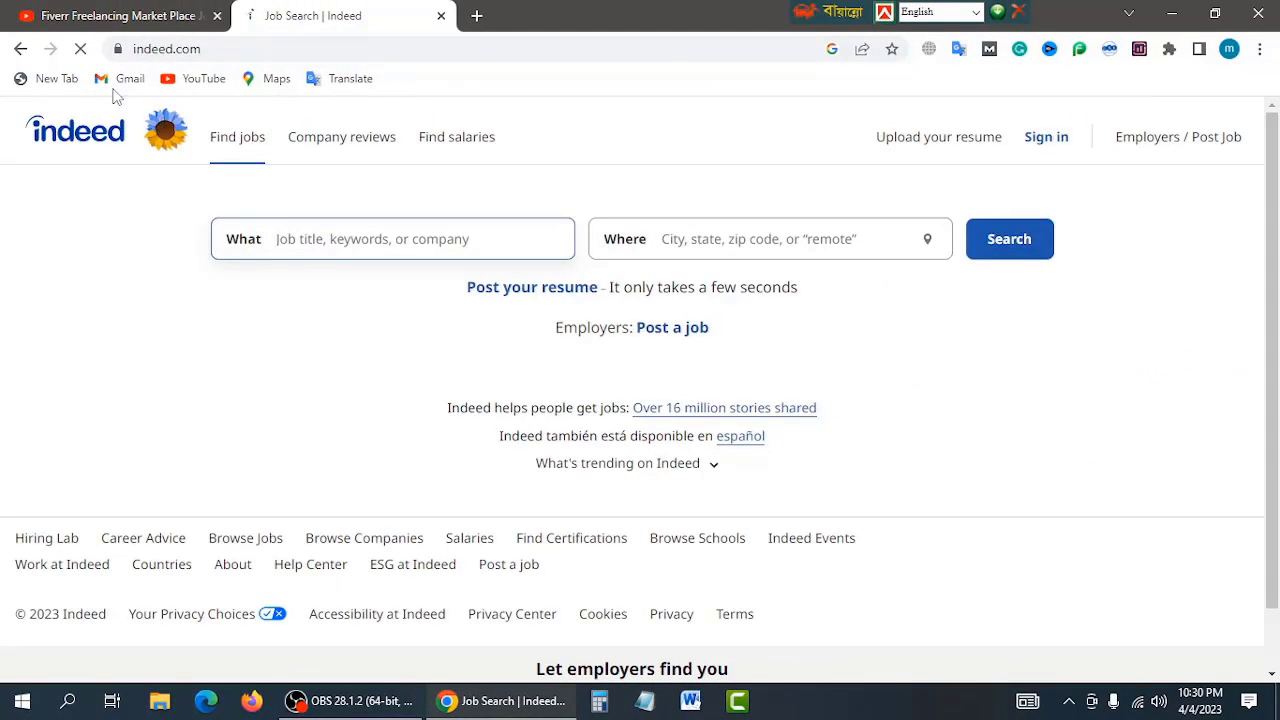
click(213, 52)
click(215, 52)
drag(278, 49, 116, 70)
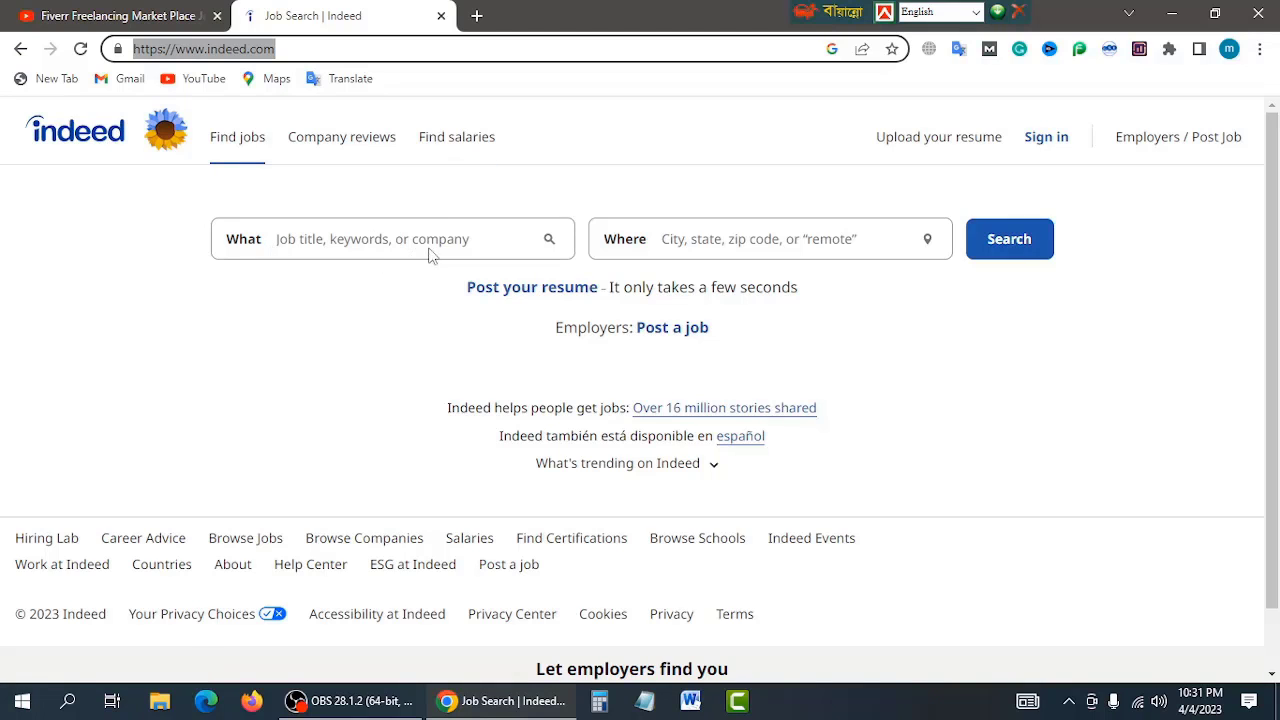
Step: Inspect the What and Where search fields, then dismiss the location suggestions
click(470, 238)
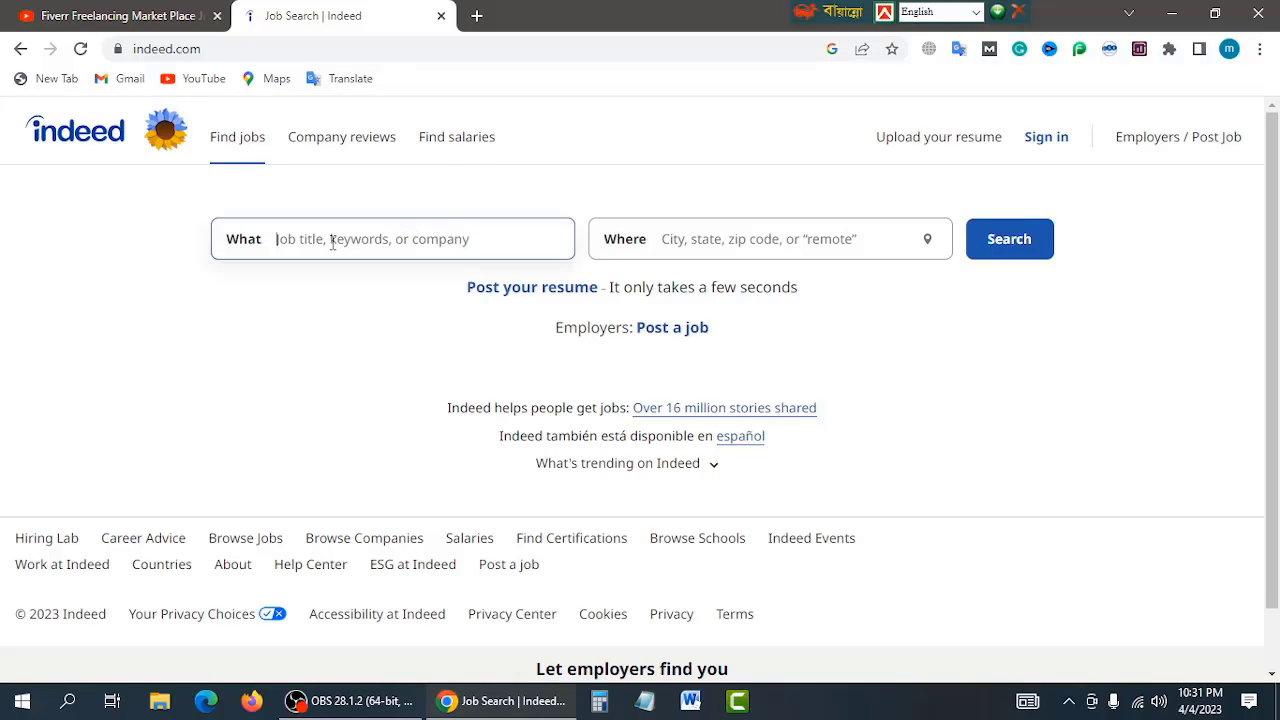
click(721, 242)
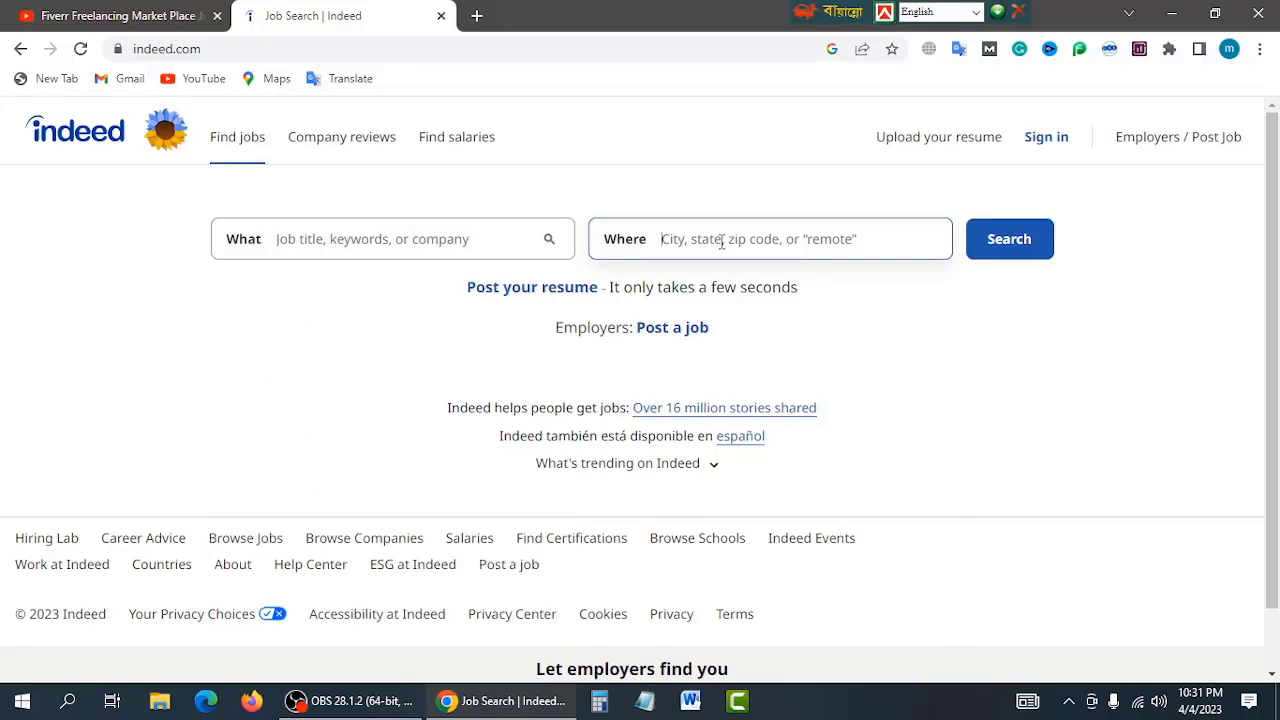
click(1048, 422)
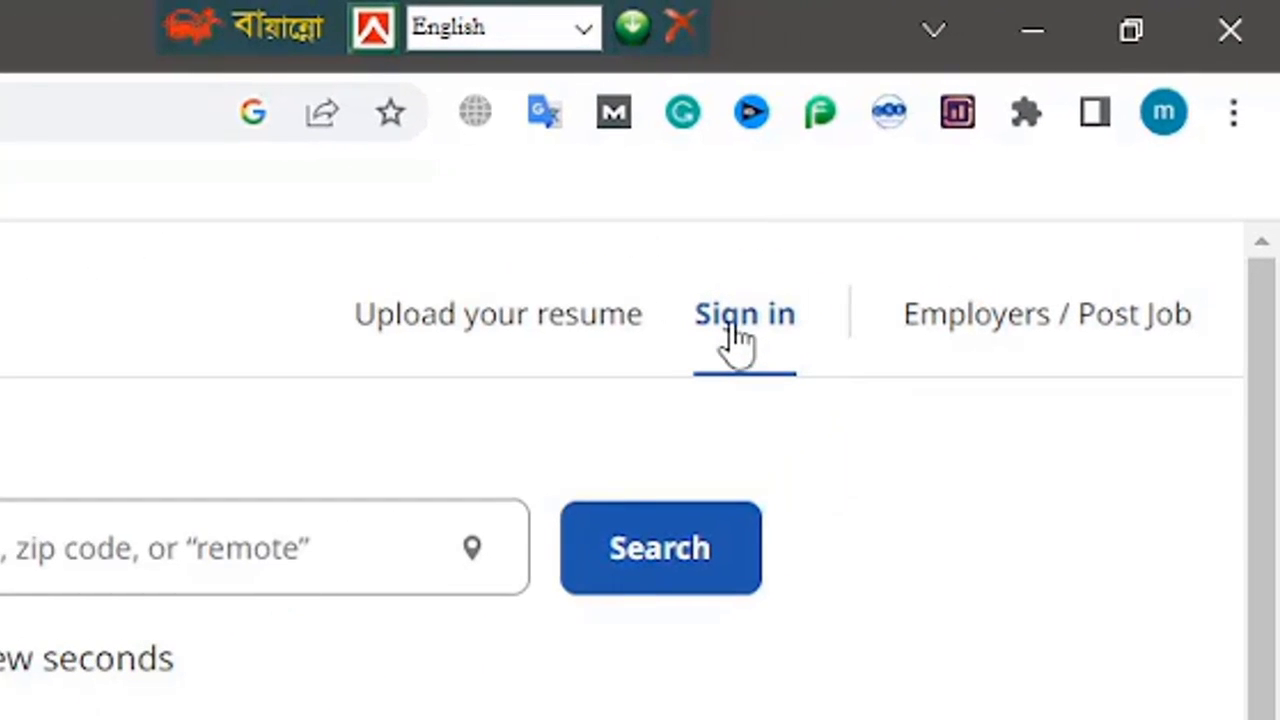
Step: Sign in with the saved account e-mail to reach the job seeker or employer Welcome page
click(738, 330)
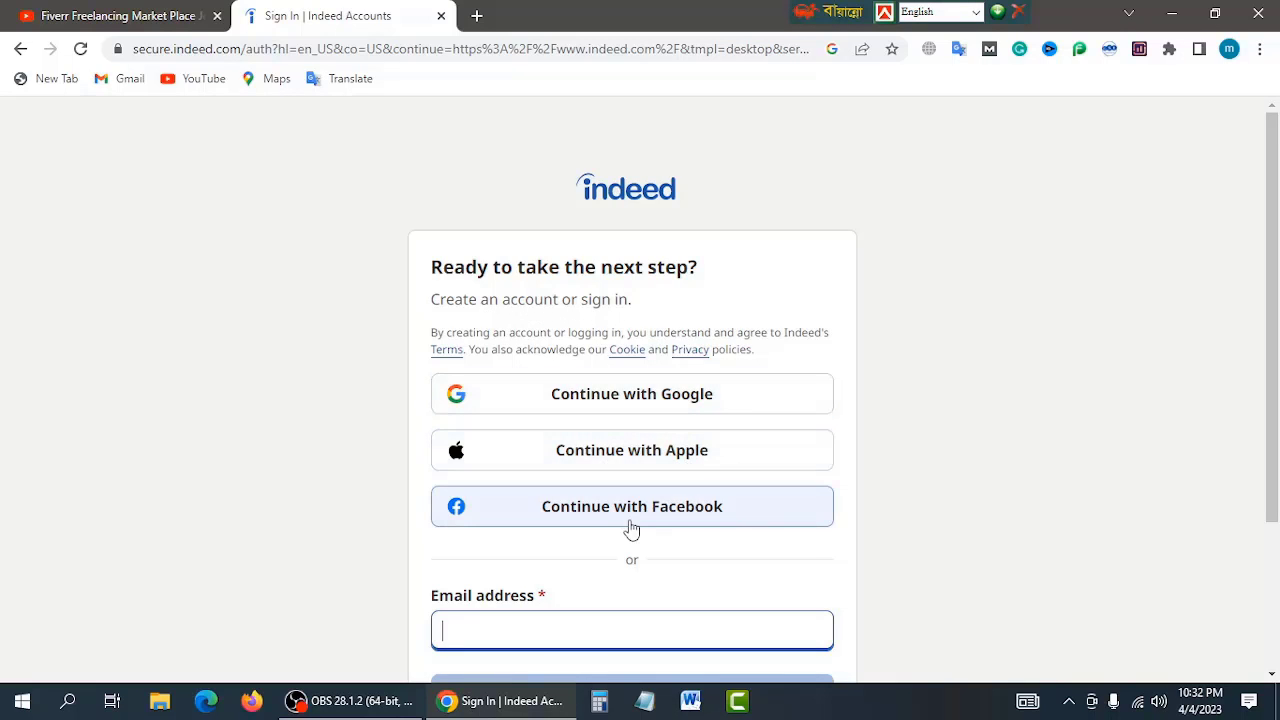
scroll(762, 518, down, 2)
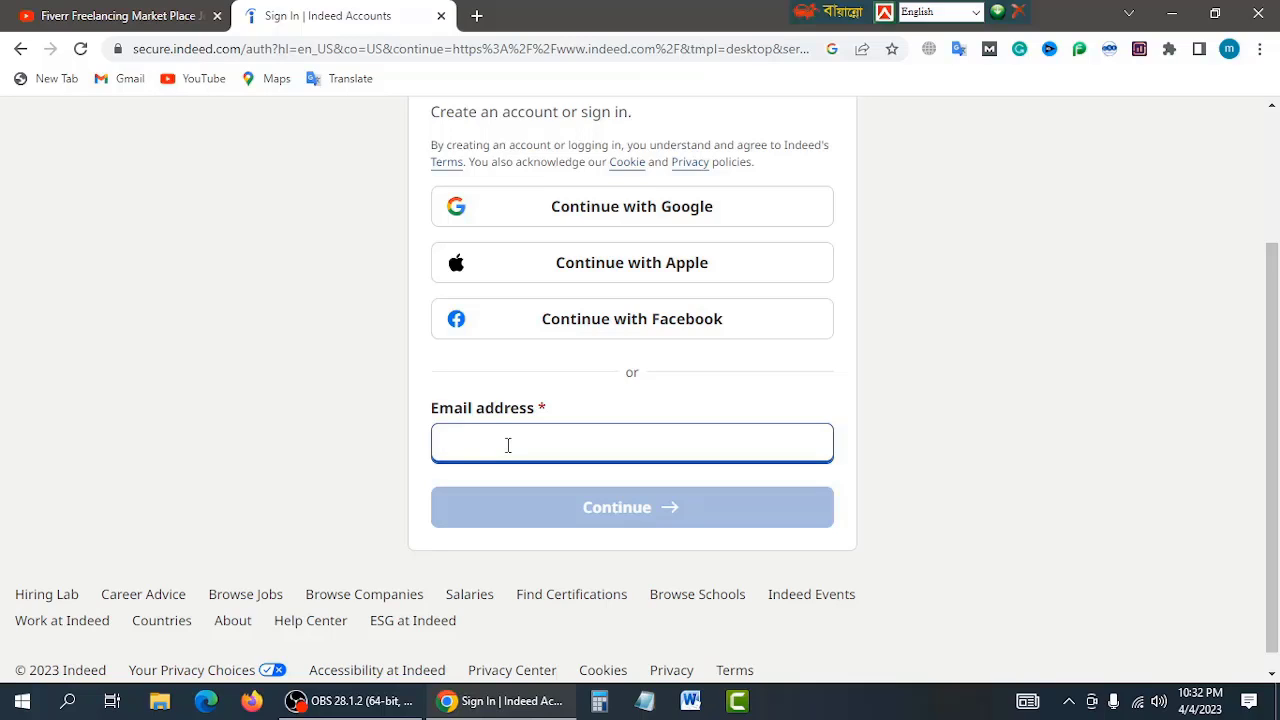
click(508, 445)
click(600, 490)
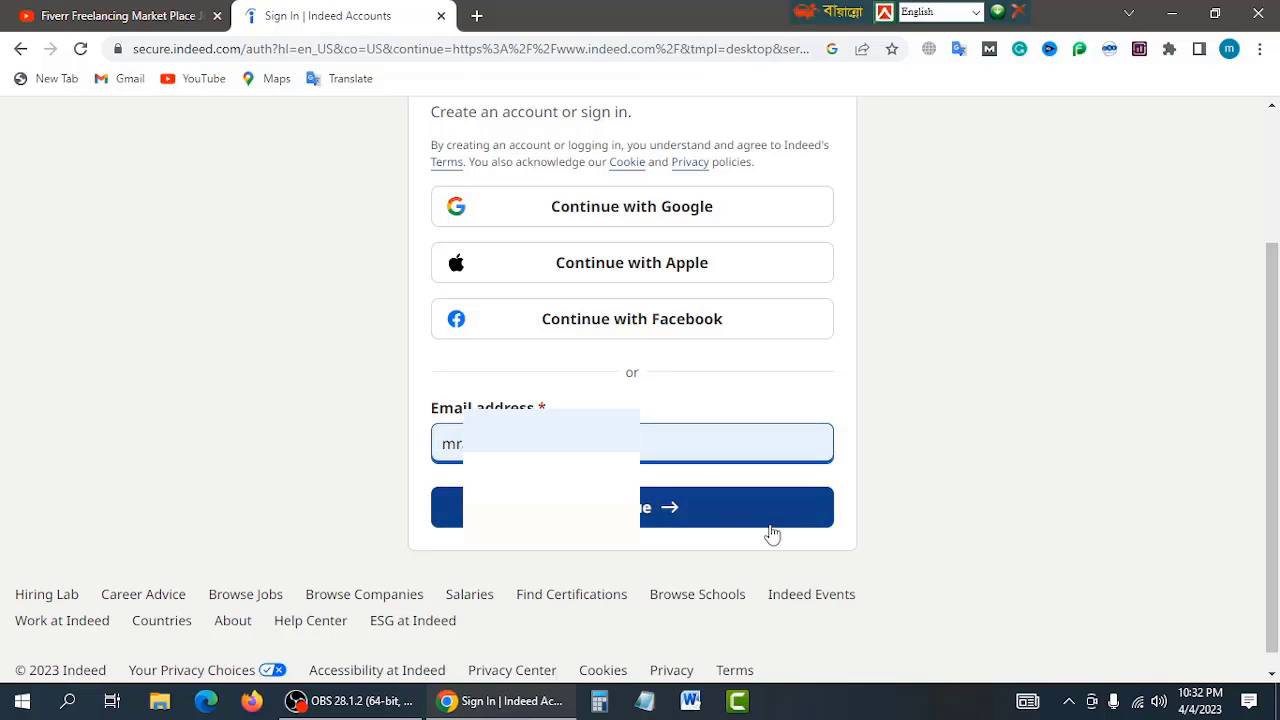
click(626, 509)
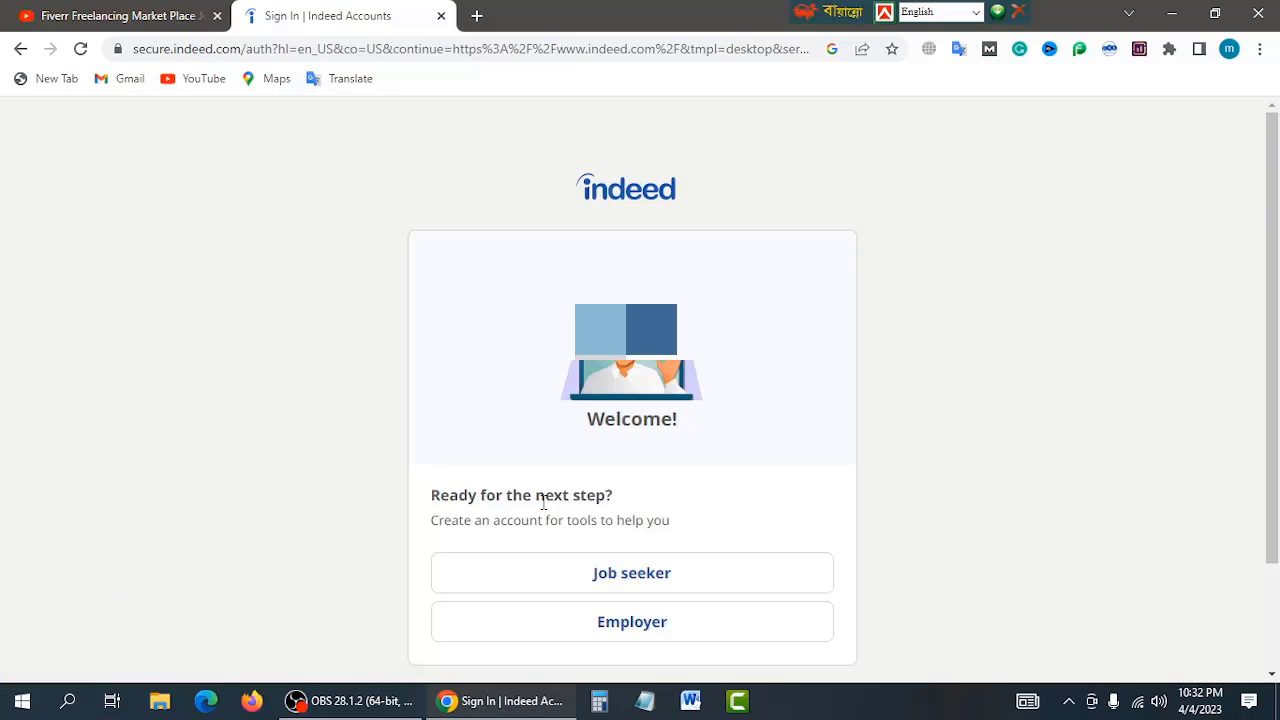
Step: Choose to continue as a Job seeker on the Welcome page
scroll(621, 382, down, 1)
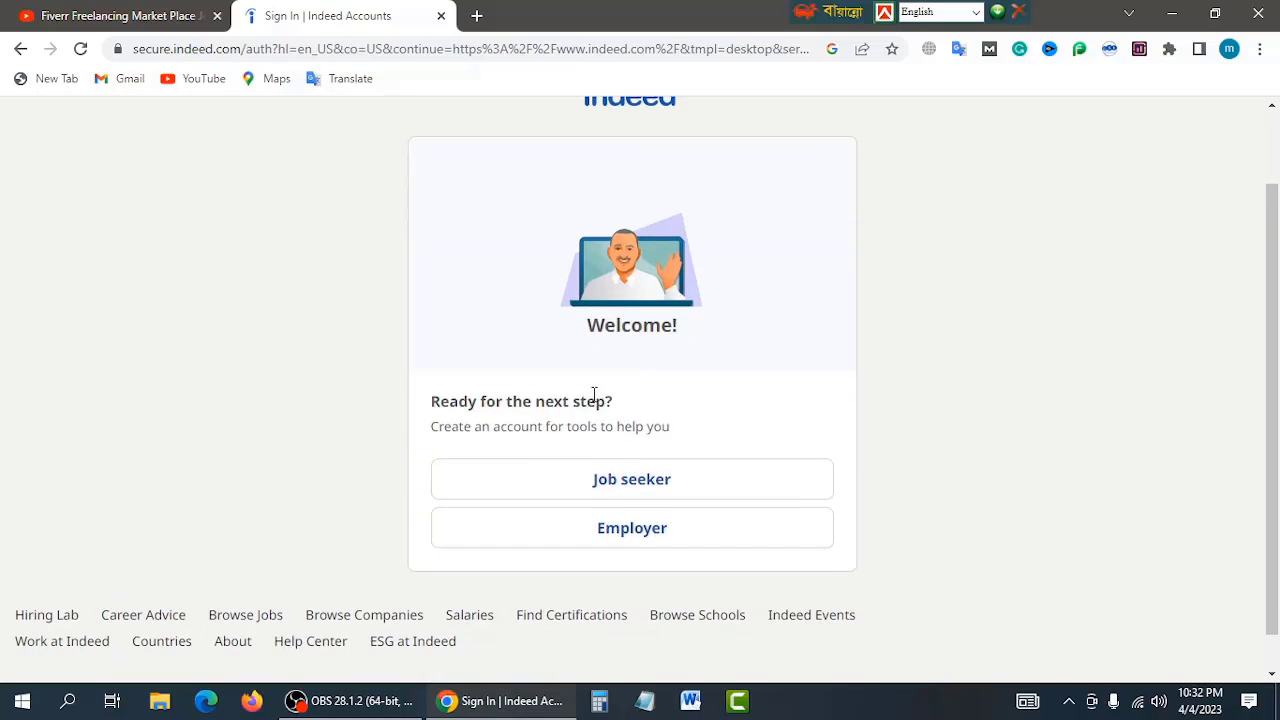
scroll(594, 395, up, 1)
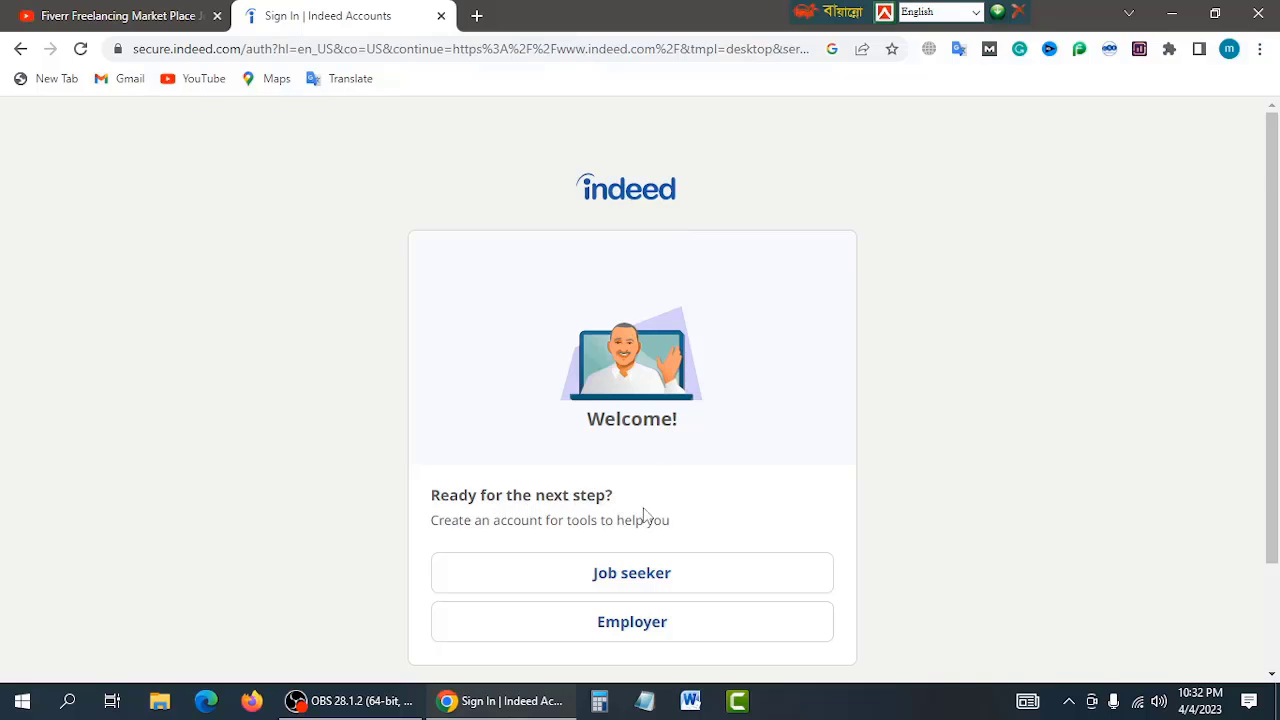
scroll(650, 522, down, 1)
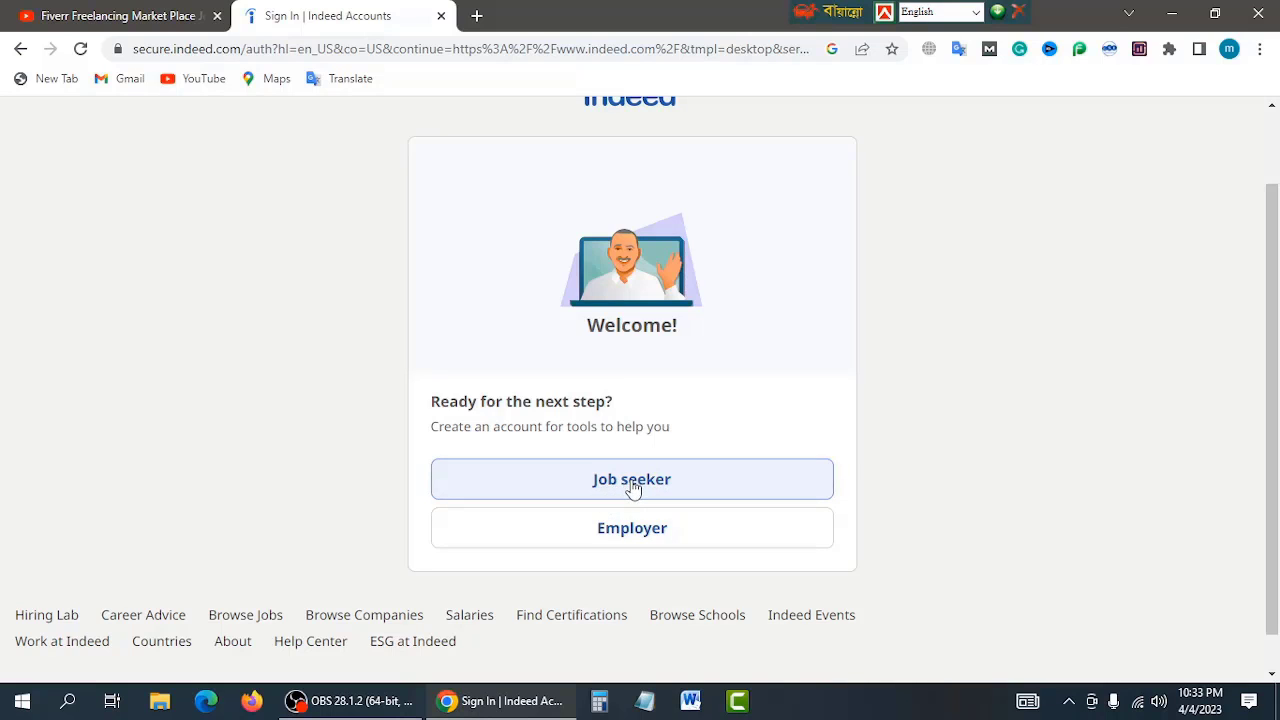
click(632, 486)
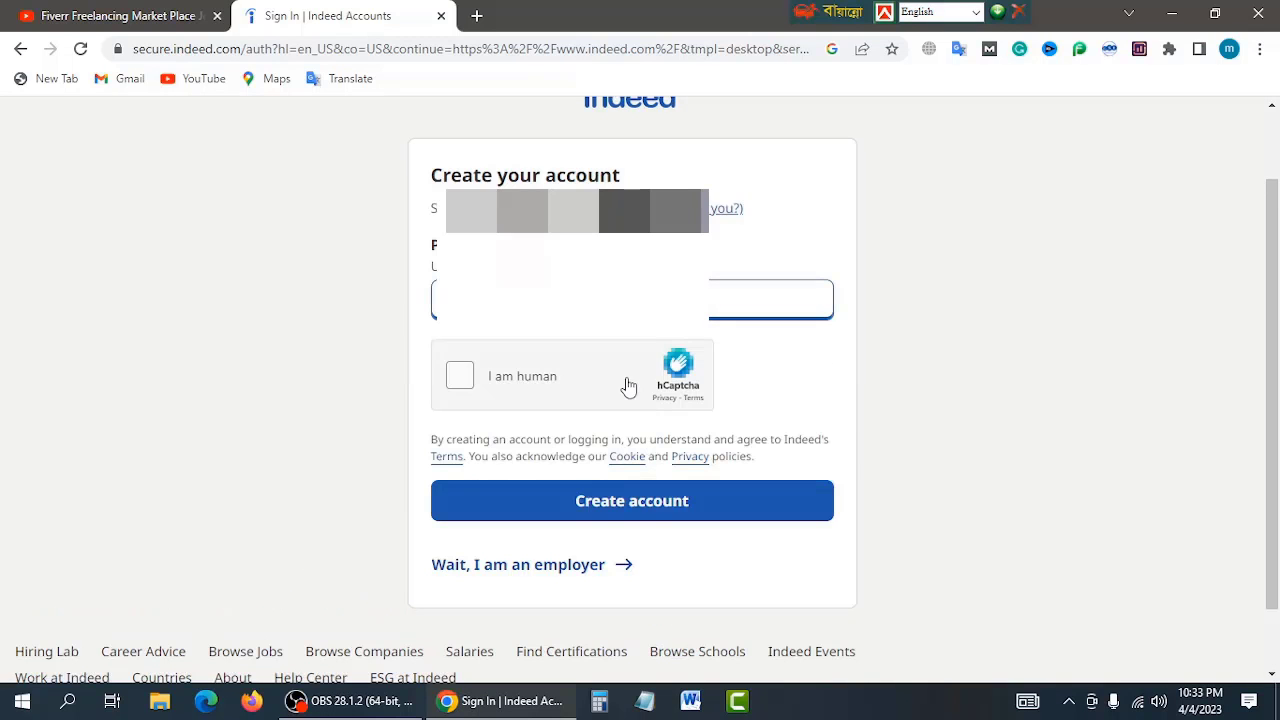
scroll(503, 337, up, 1)
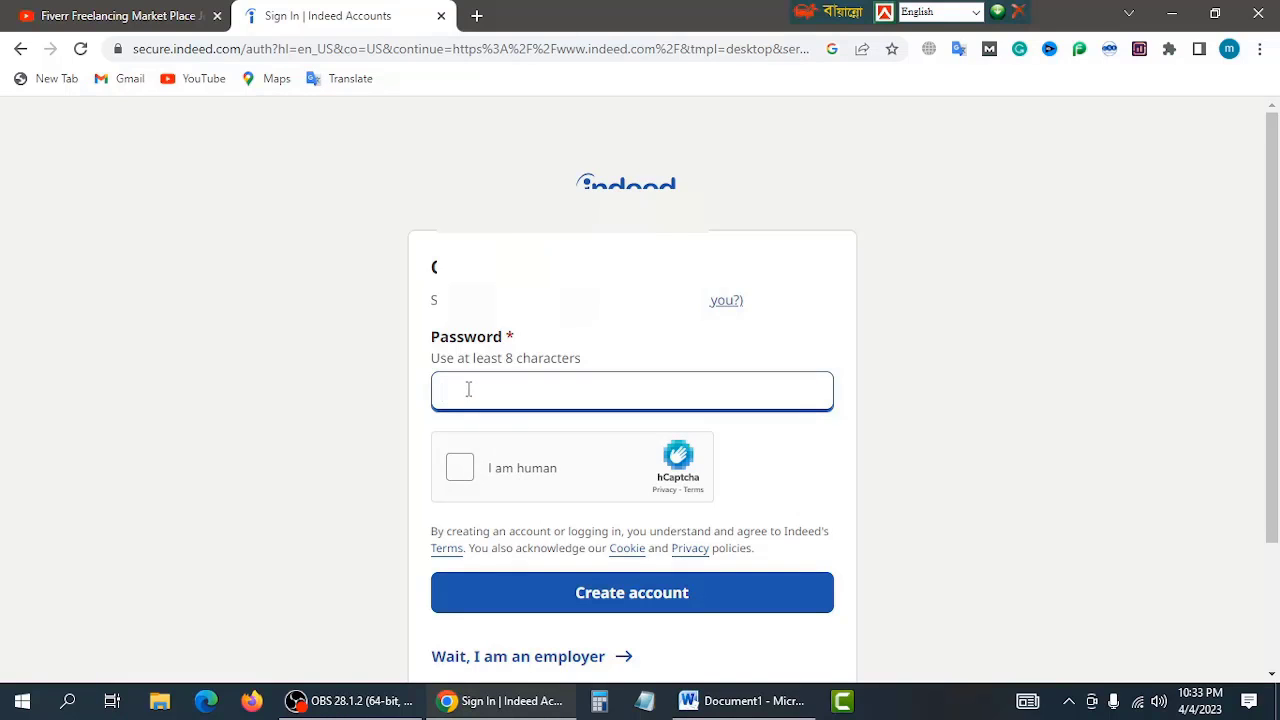
Step: Use Chrome's suggested password, pass the I am human check, create the account, and decline saving the password
right_click(468, 389)
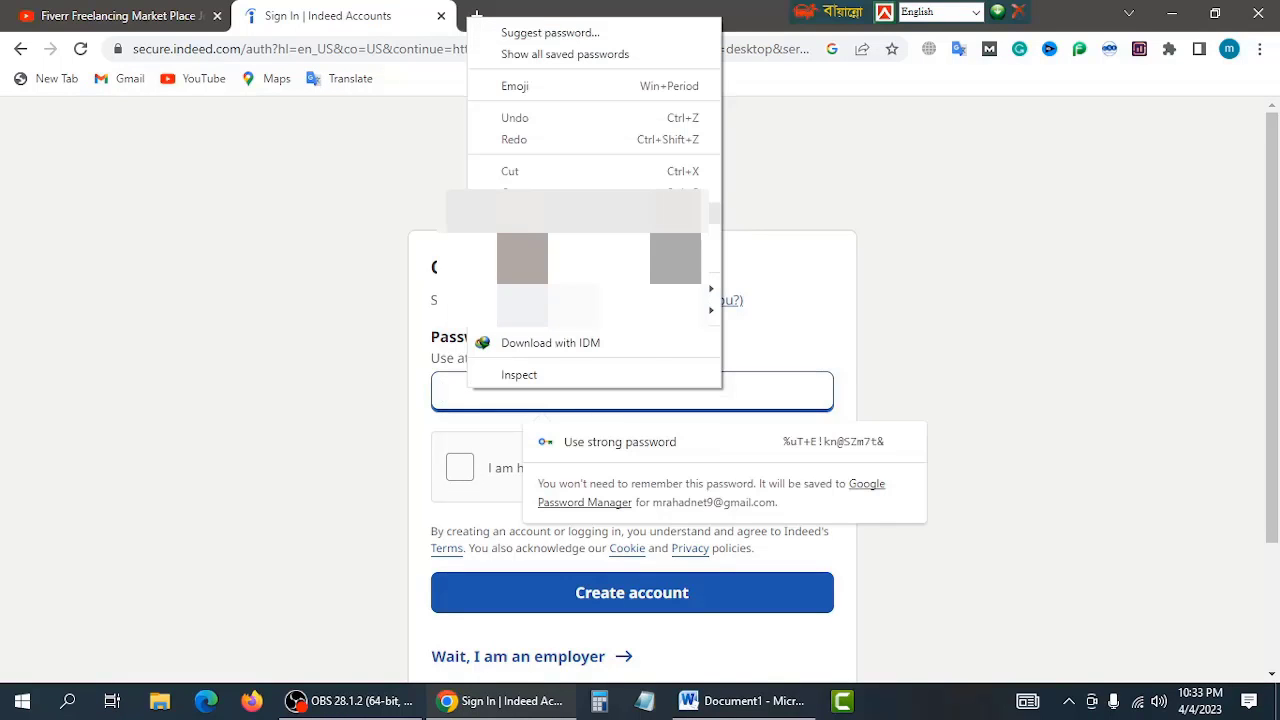
key(ctrl+v)
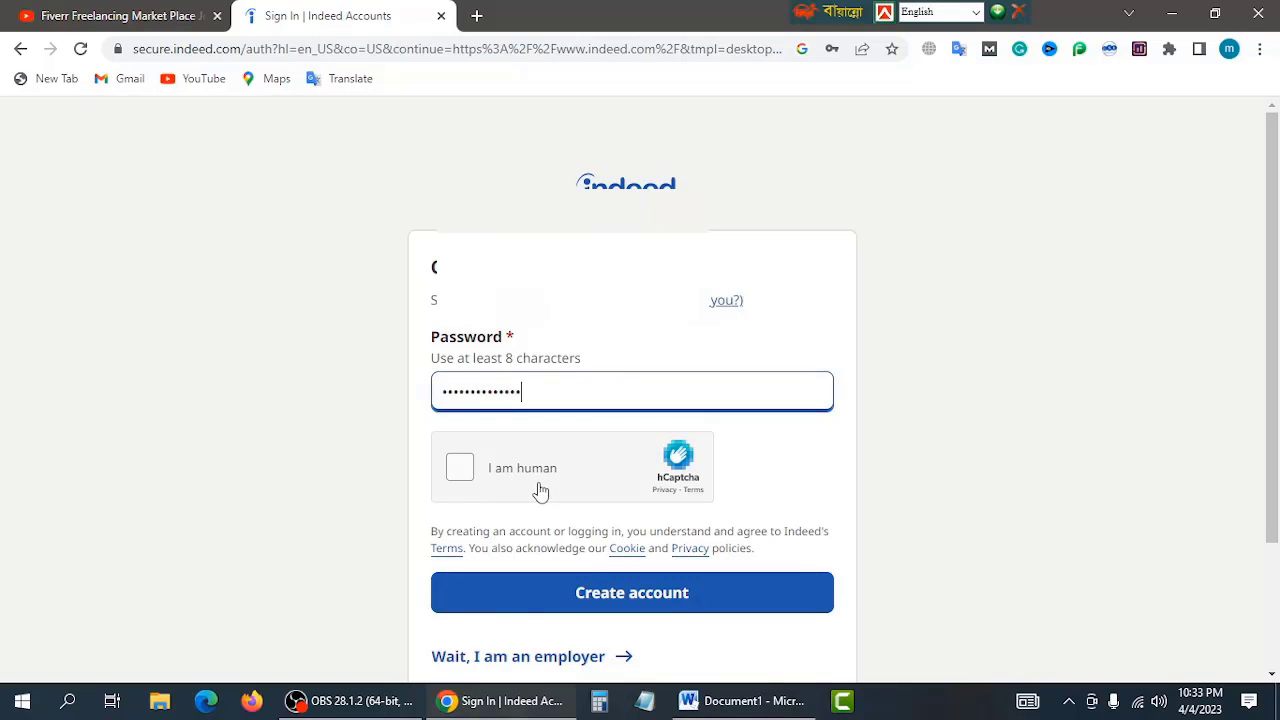
click(461, 469)
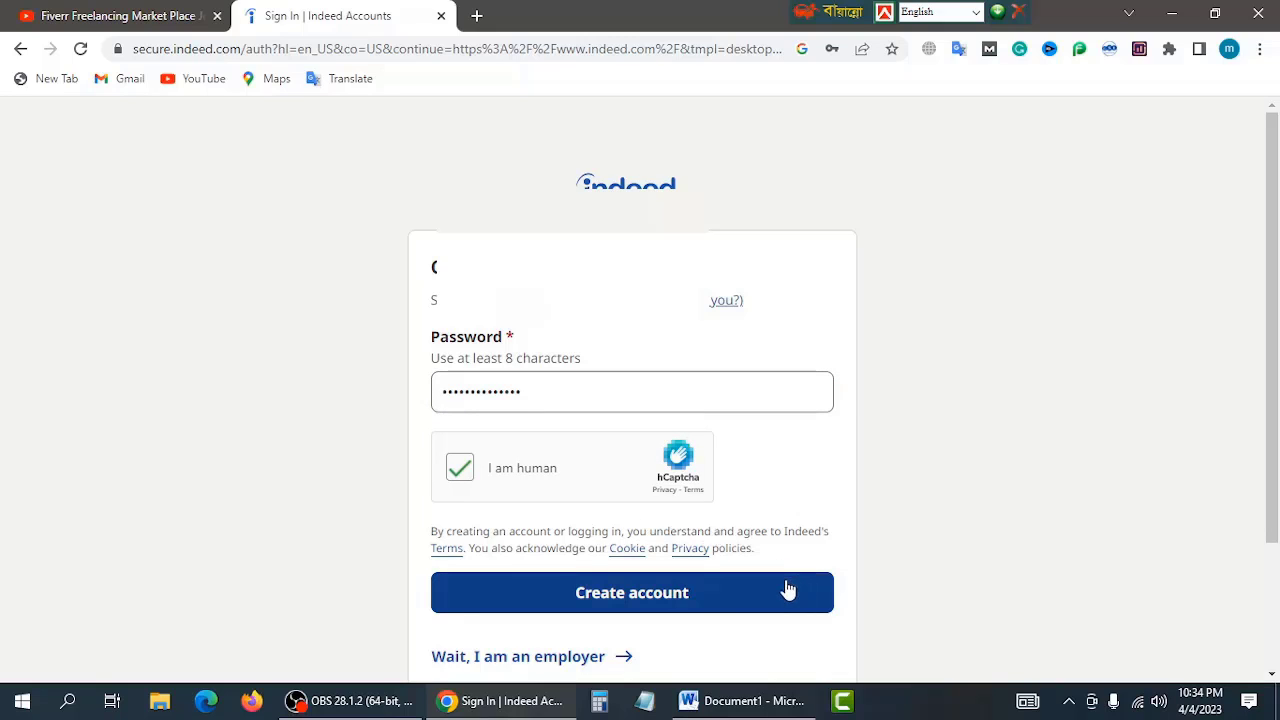
click(630, 597)
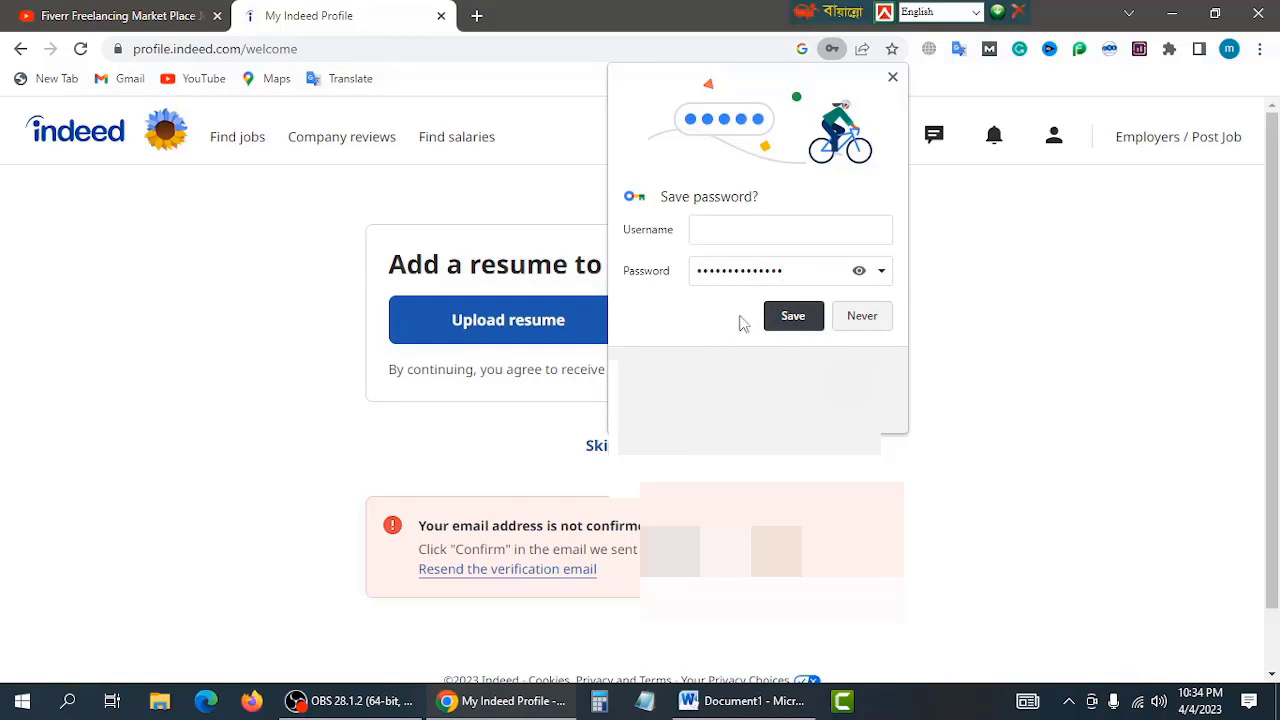
click(871, 320)
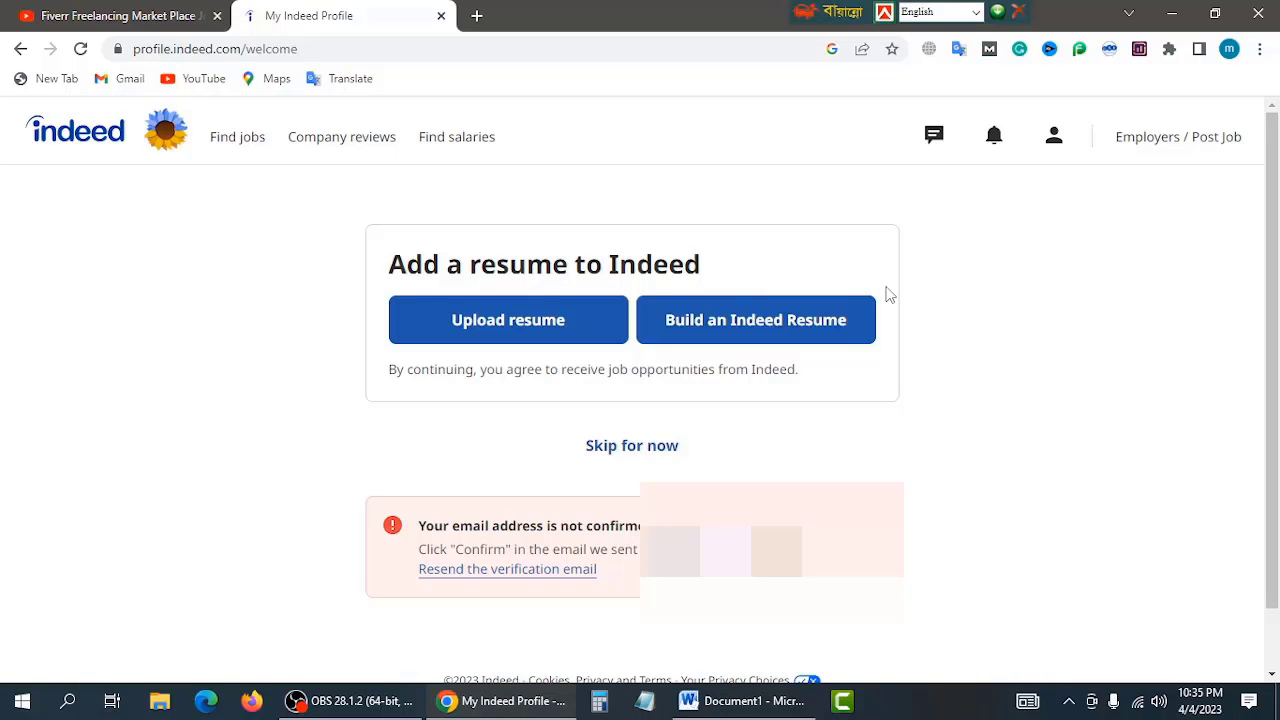
click(139, 15)
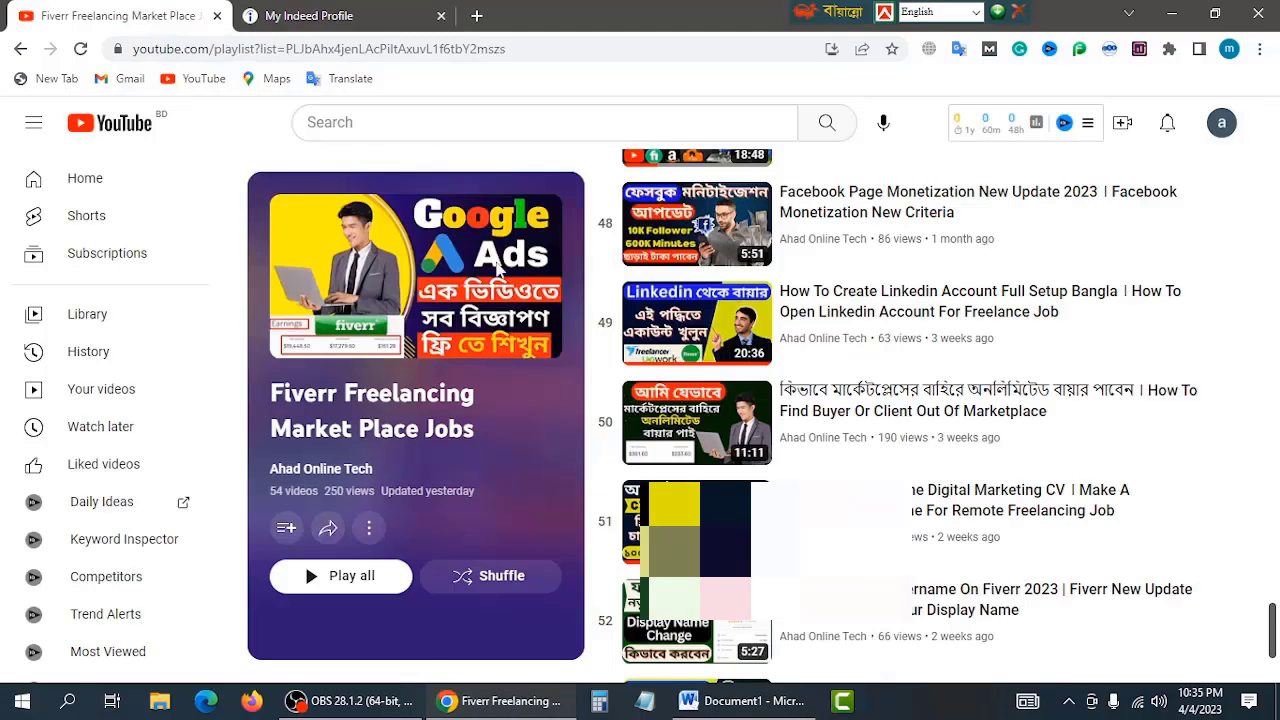
scroll(755, 508, down, 3)
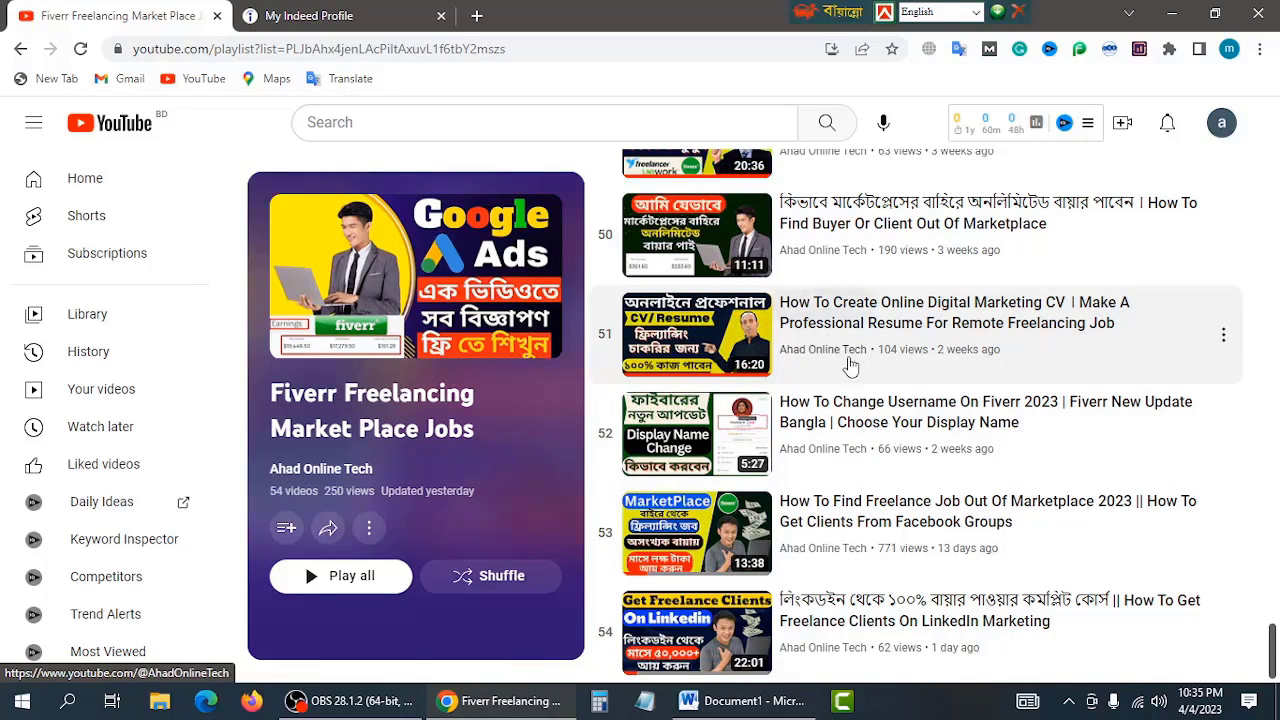
scroll(865, 400, up, 1)
scroll(865, 400, up, 1)
scroll(865, 400, up, 1)
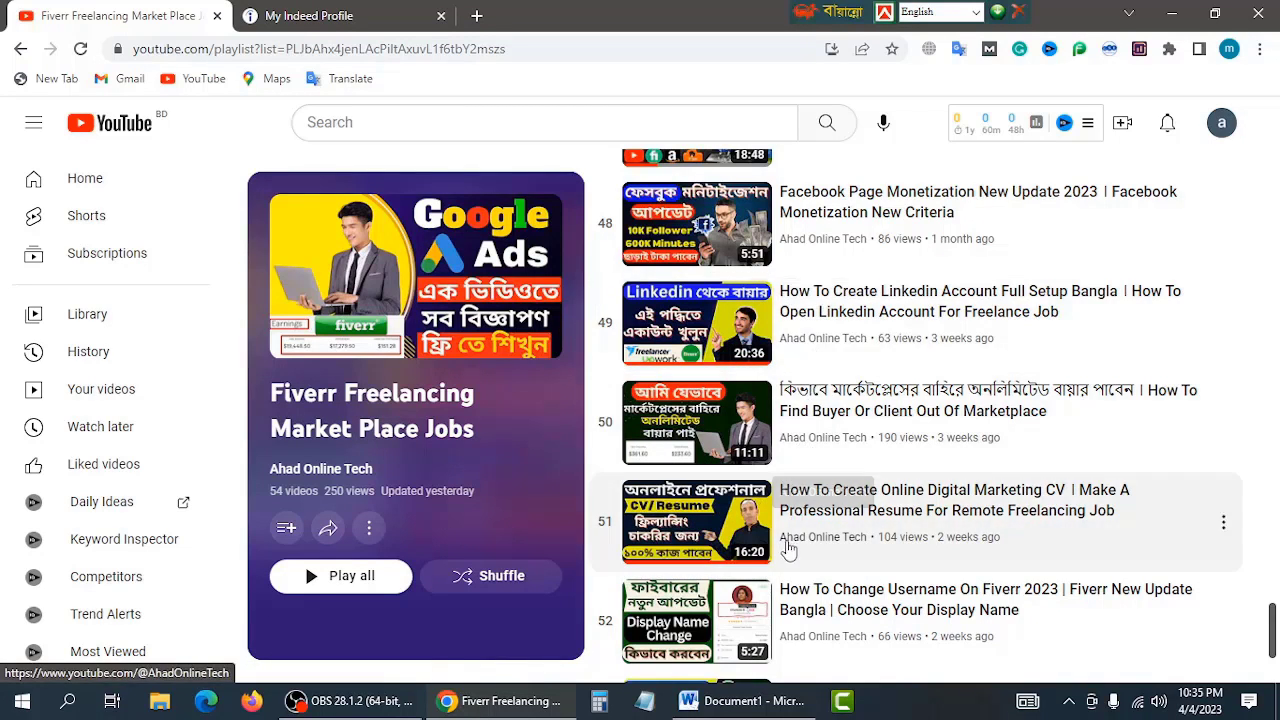
click(334, 15)
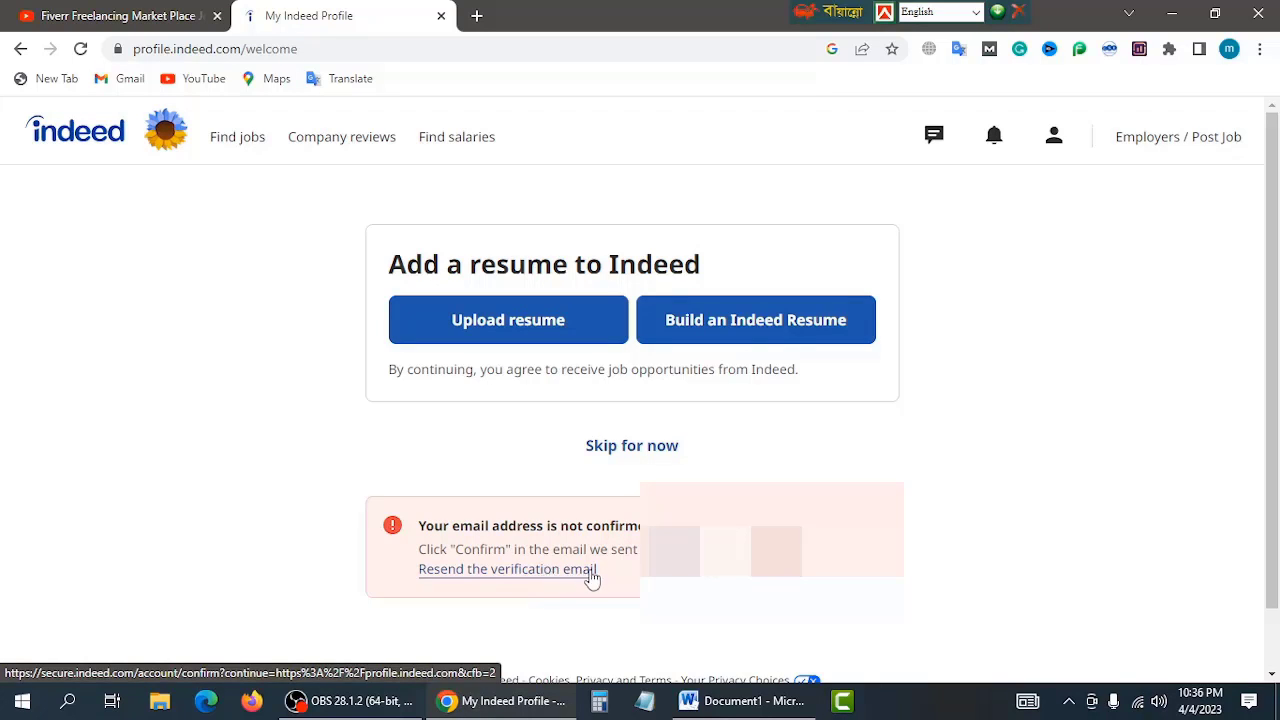
click(477, 17)
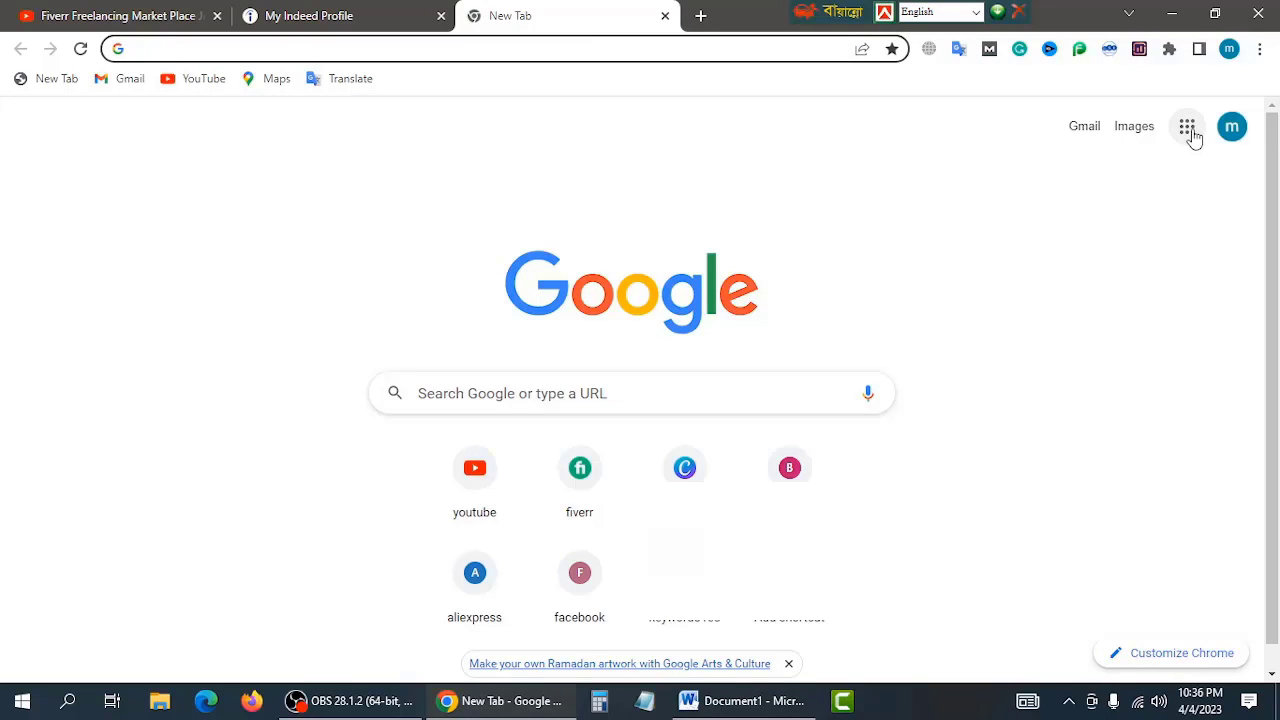
Step: Open Gmail, open the Indeed Support verification e-mail, and confirm the Indeed account
click(1187, 128)
click(1014, 380)
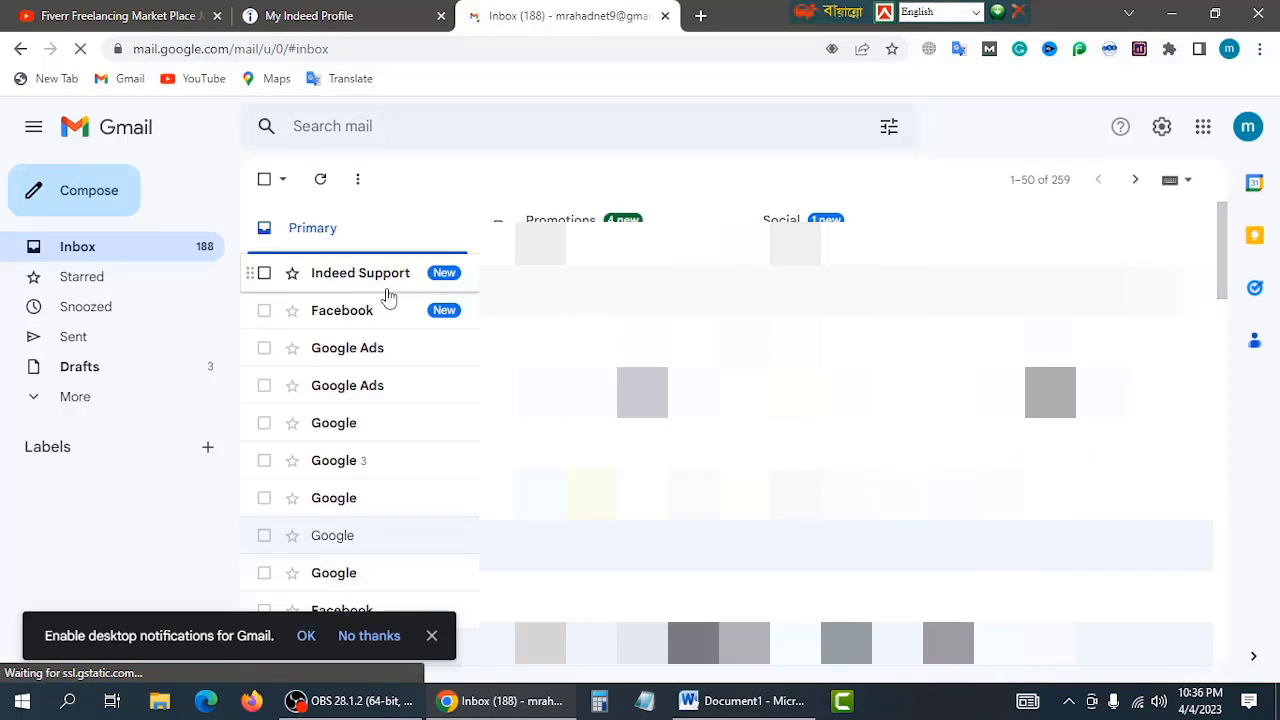
click(360, 273)
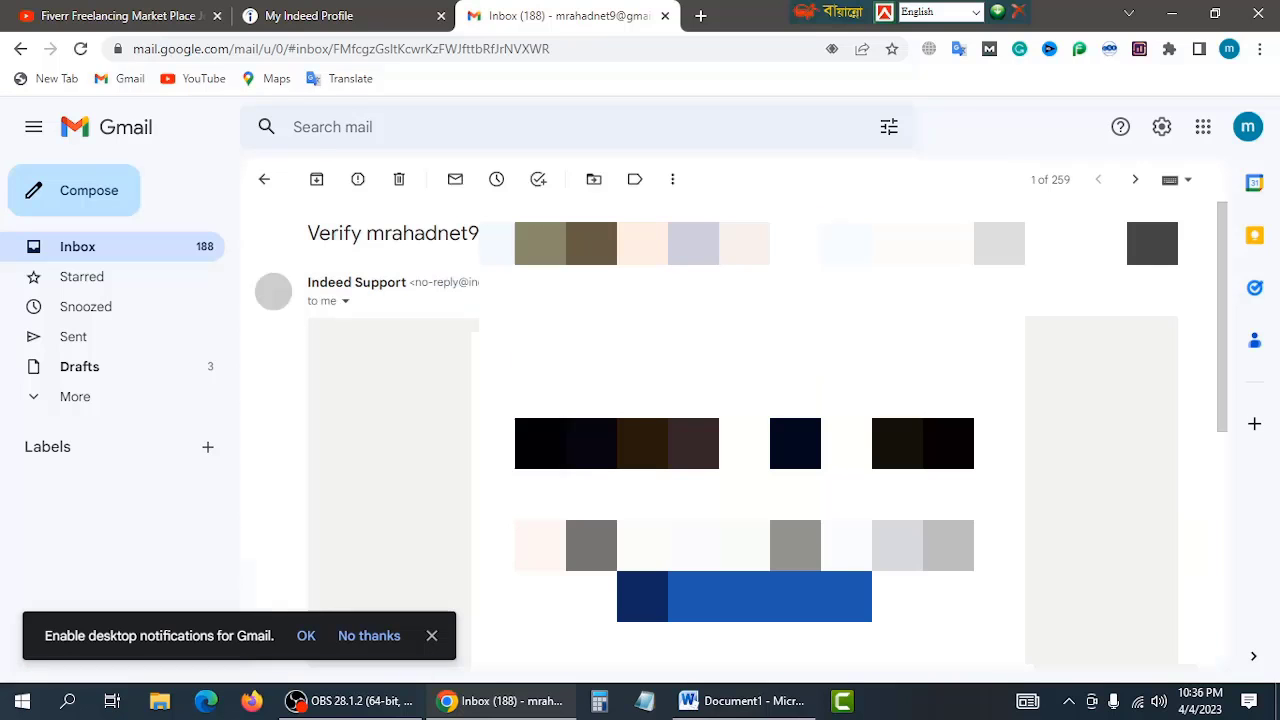
scroll(422, 306, down, 1)
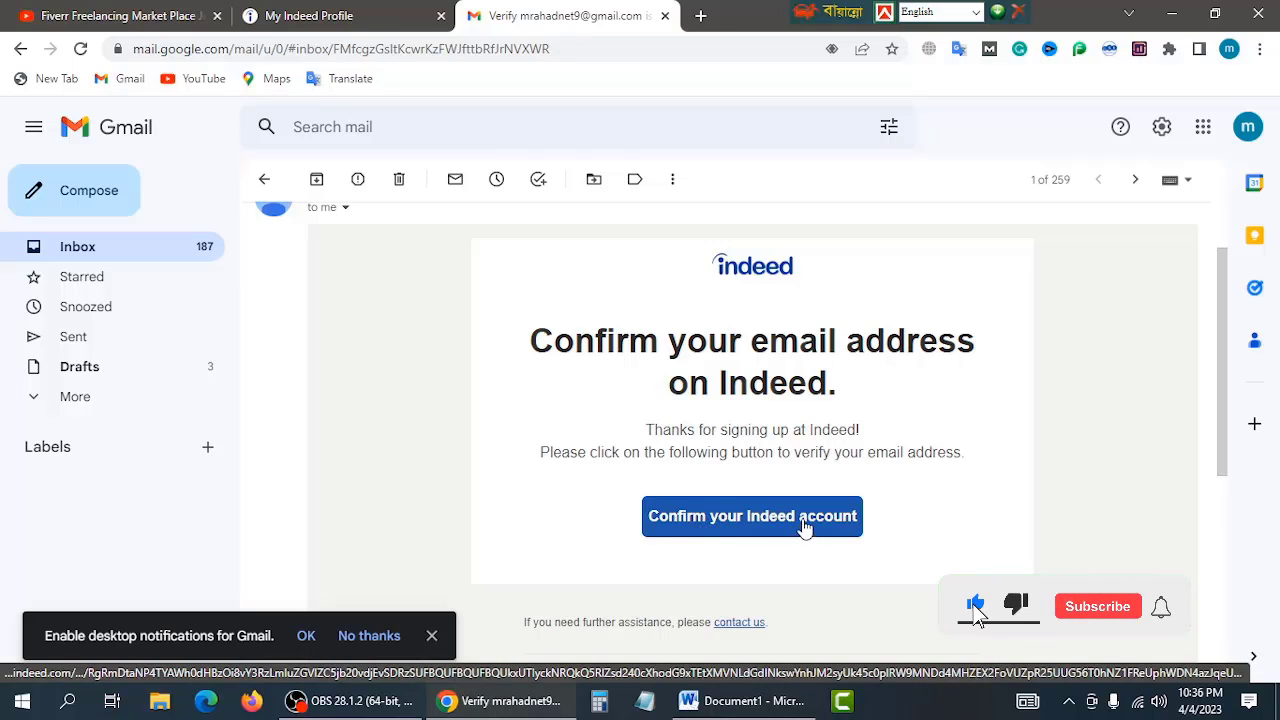
click(804, 527)
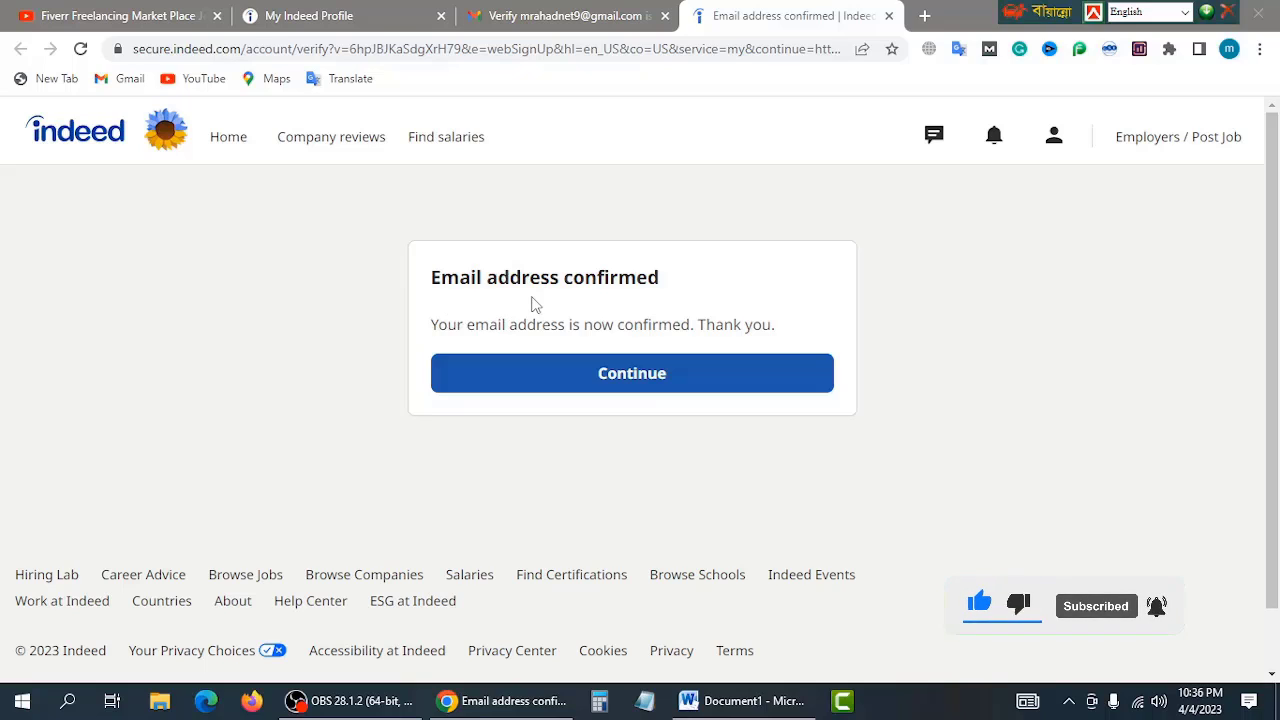
Step: Continue from the confirmation page to Indeed and open Profile from the account menu
click(658, 383)
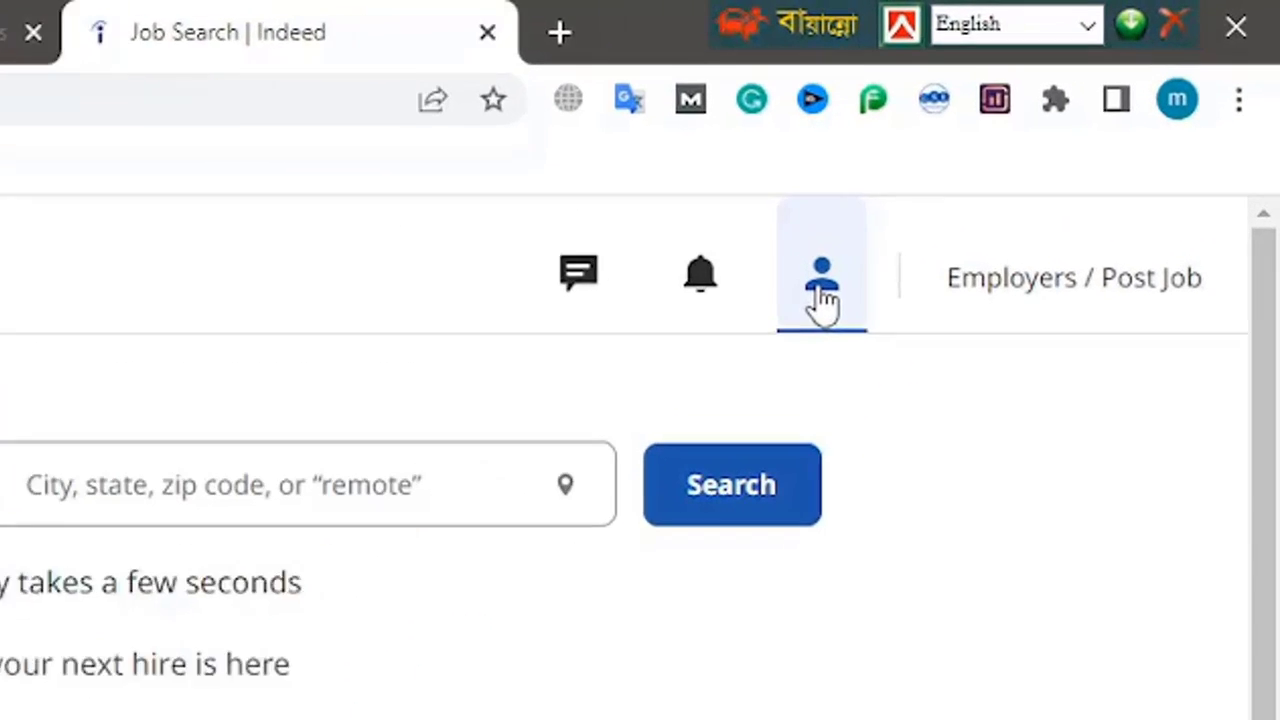
click(822, 292)
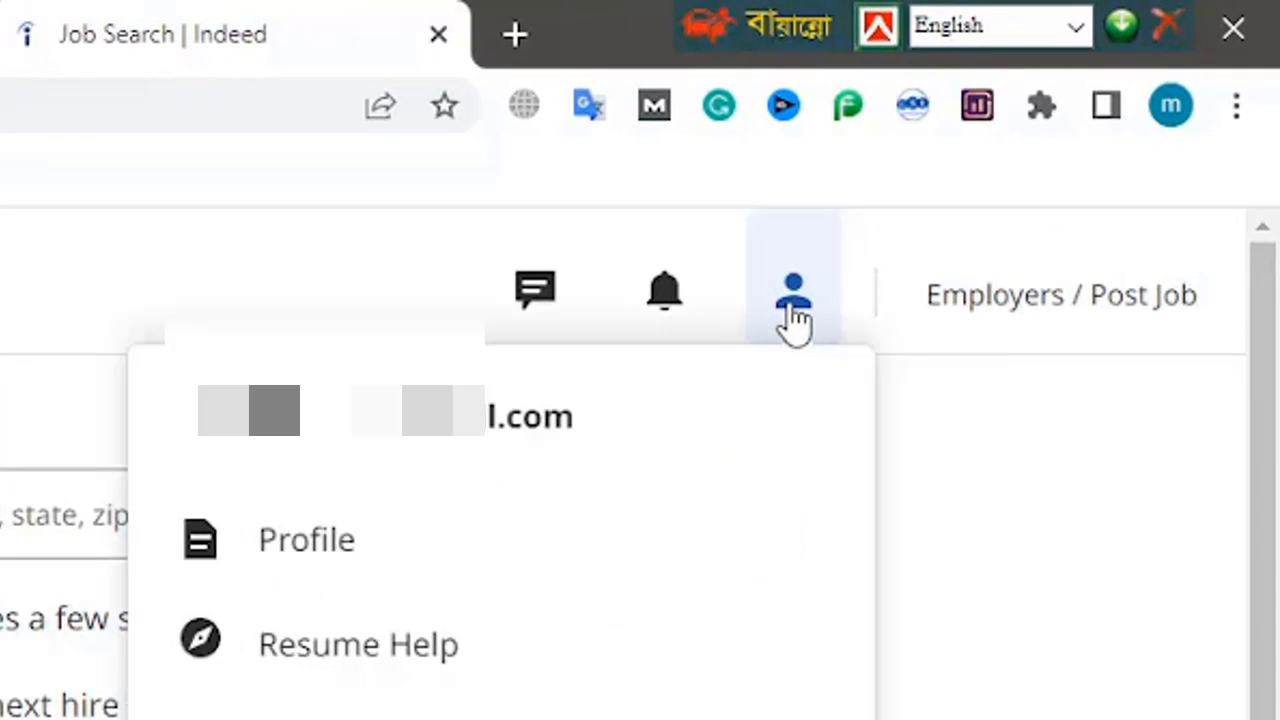
click(310, 562)
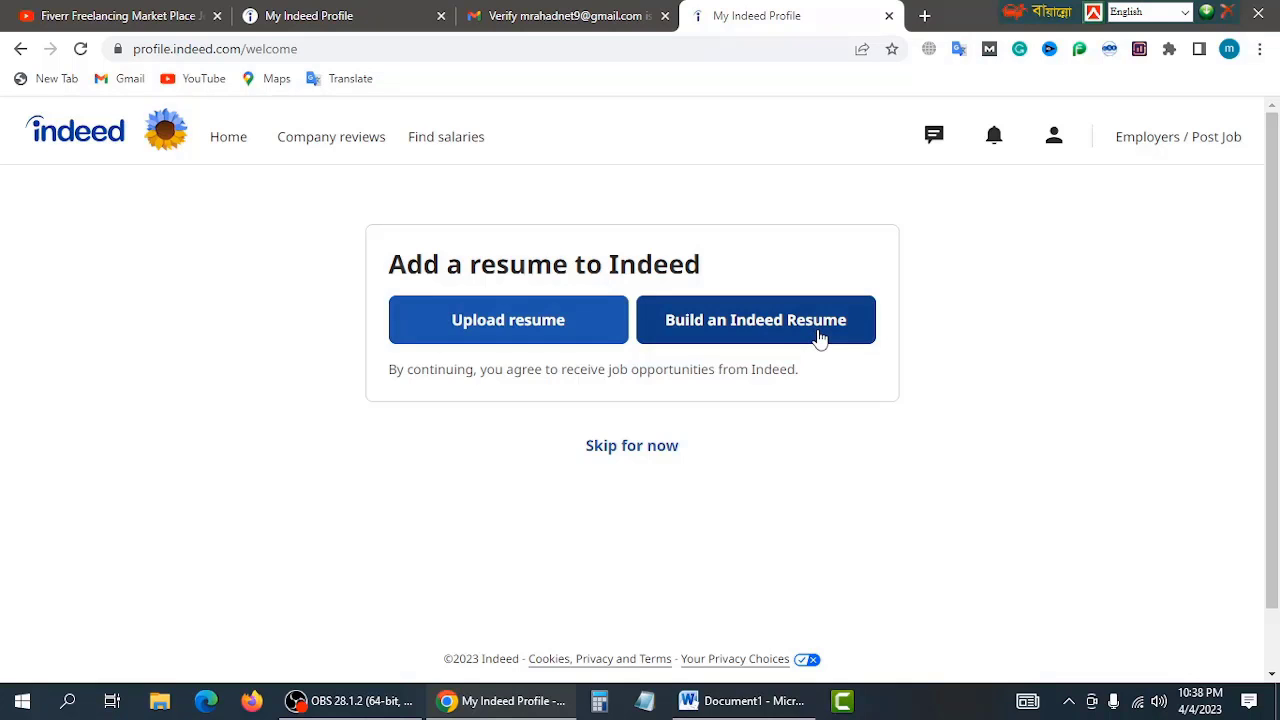
Step: Glance at the YouTube tab, return to Indeed, and skip adding a resume for now
click(142, 14)
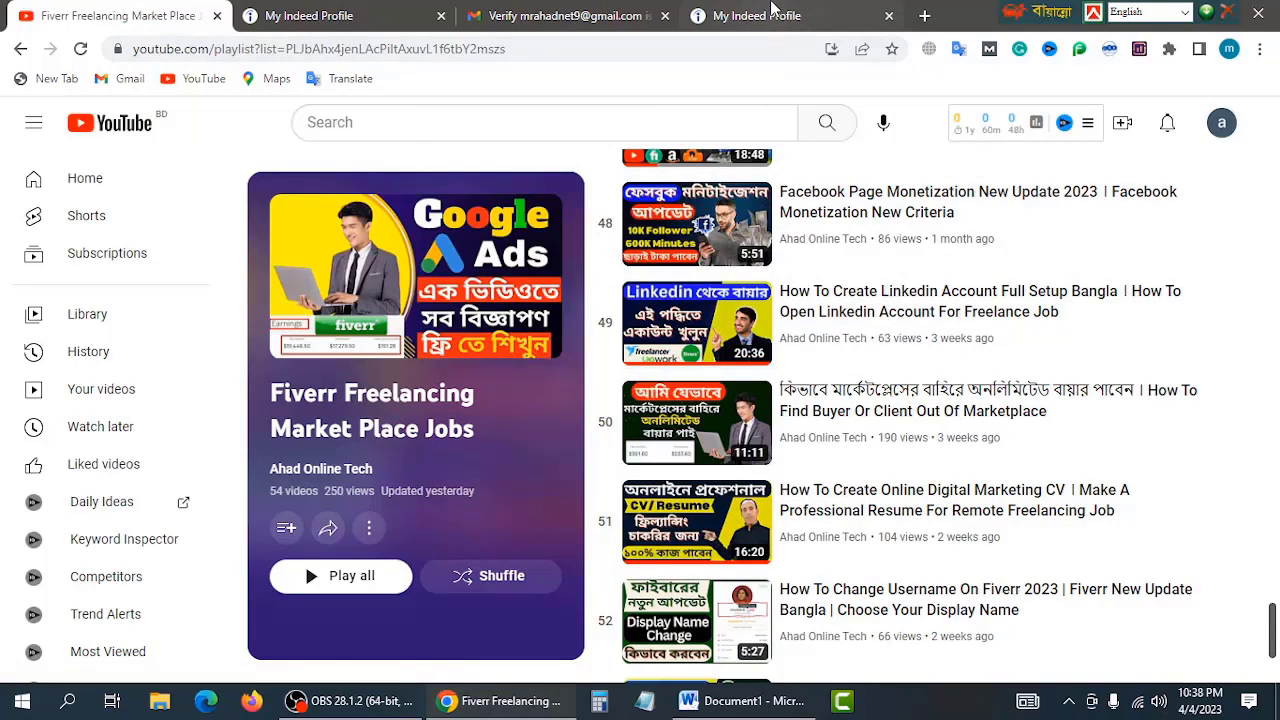
click(775, 15)
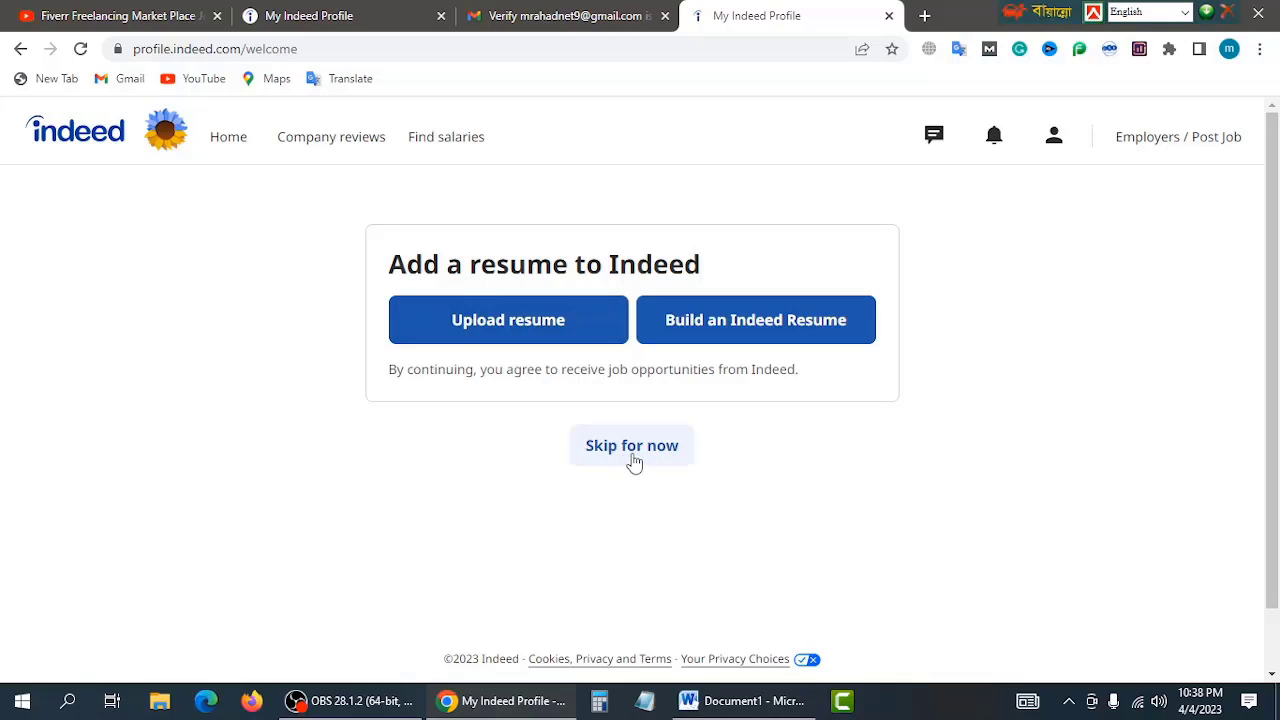
click(645, 454)
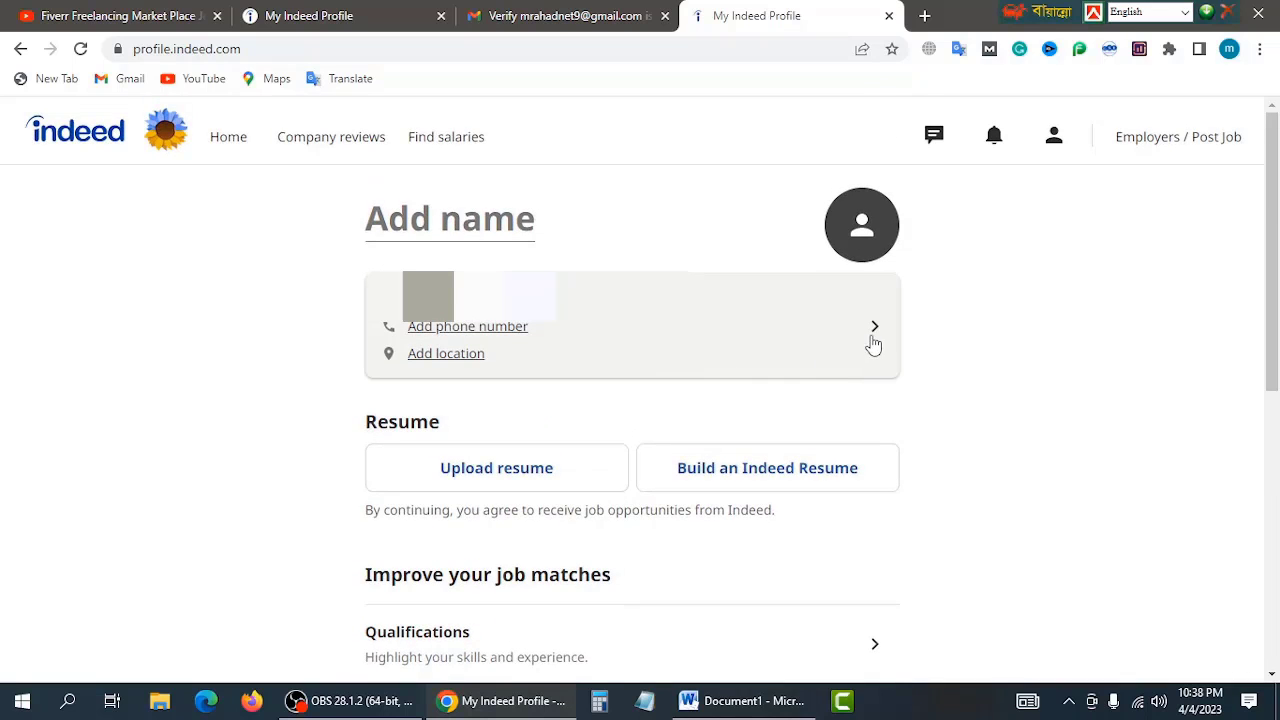
Step: Open the contact information form and enter the first name, last name and phone number
click(875, 333)
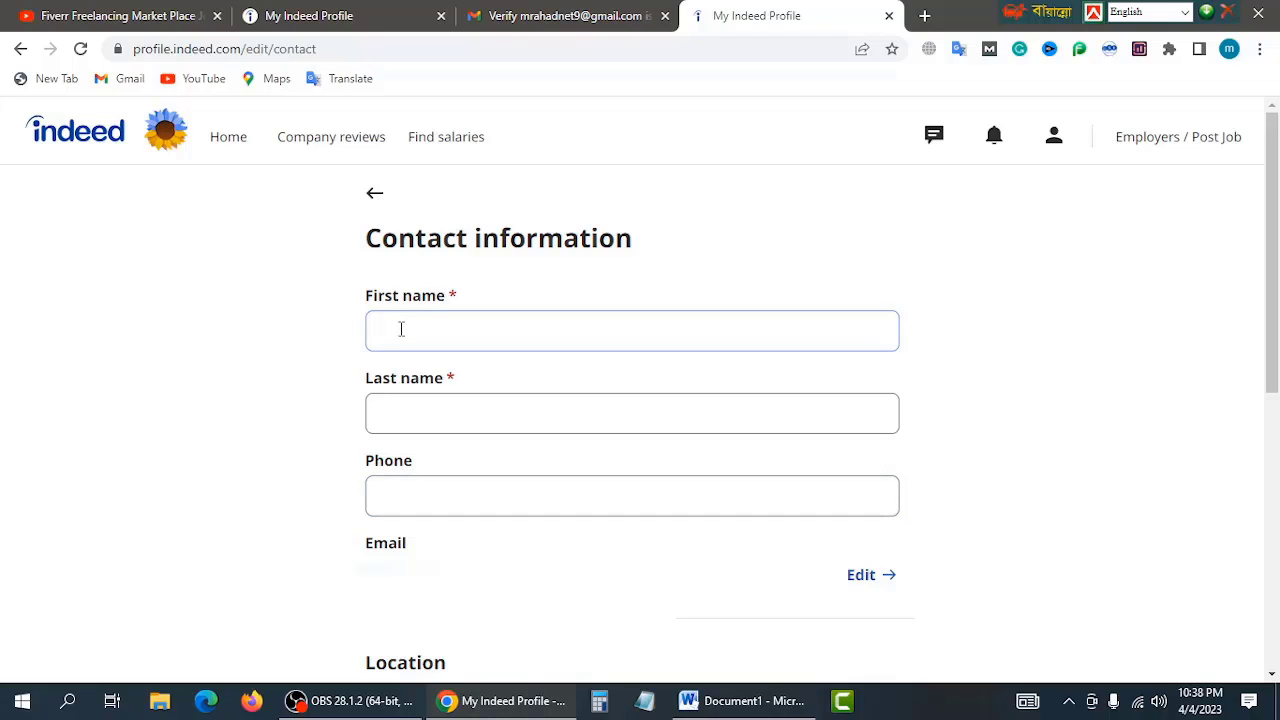
text(Razrka)
click(451, 416)
text(ba)
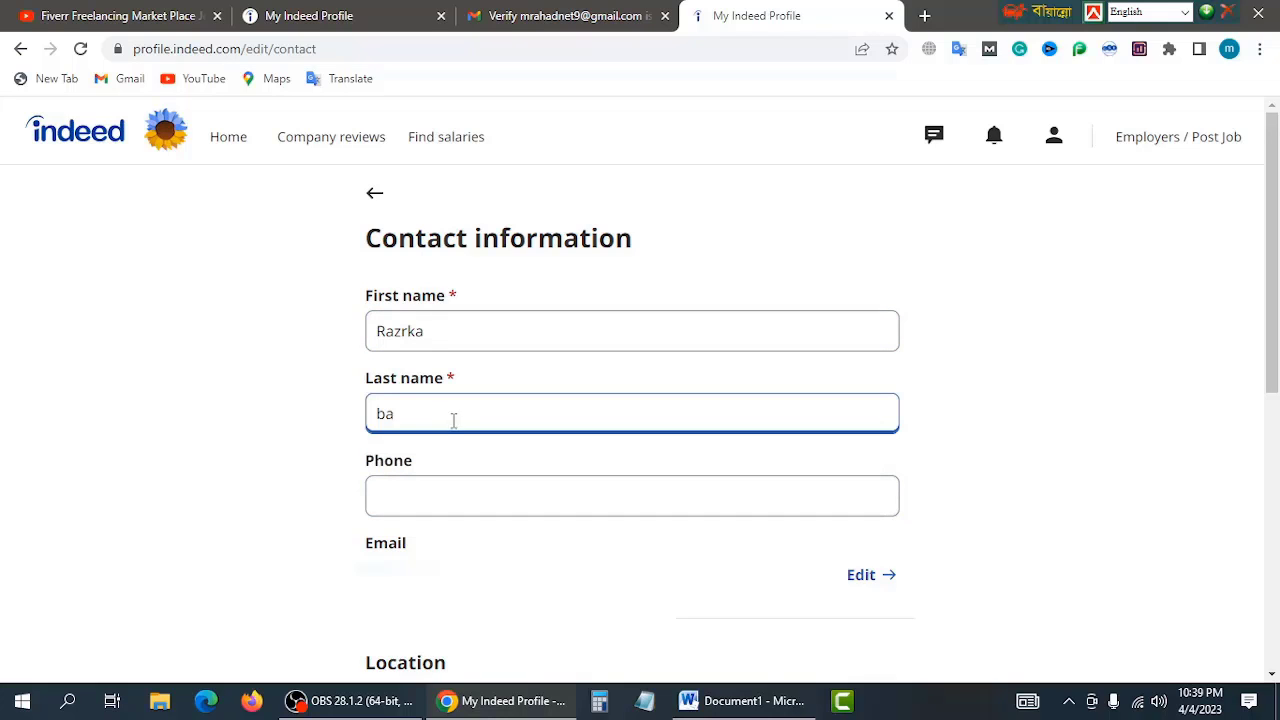
click(437, 499)
key(Down)
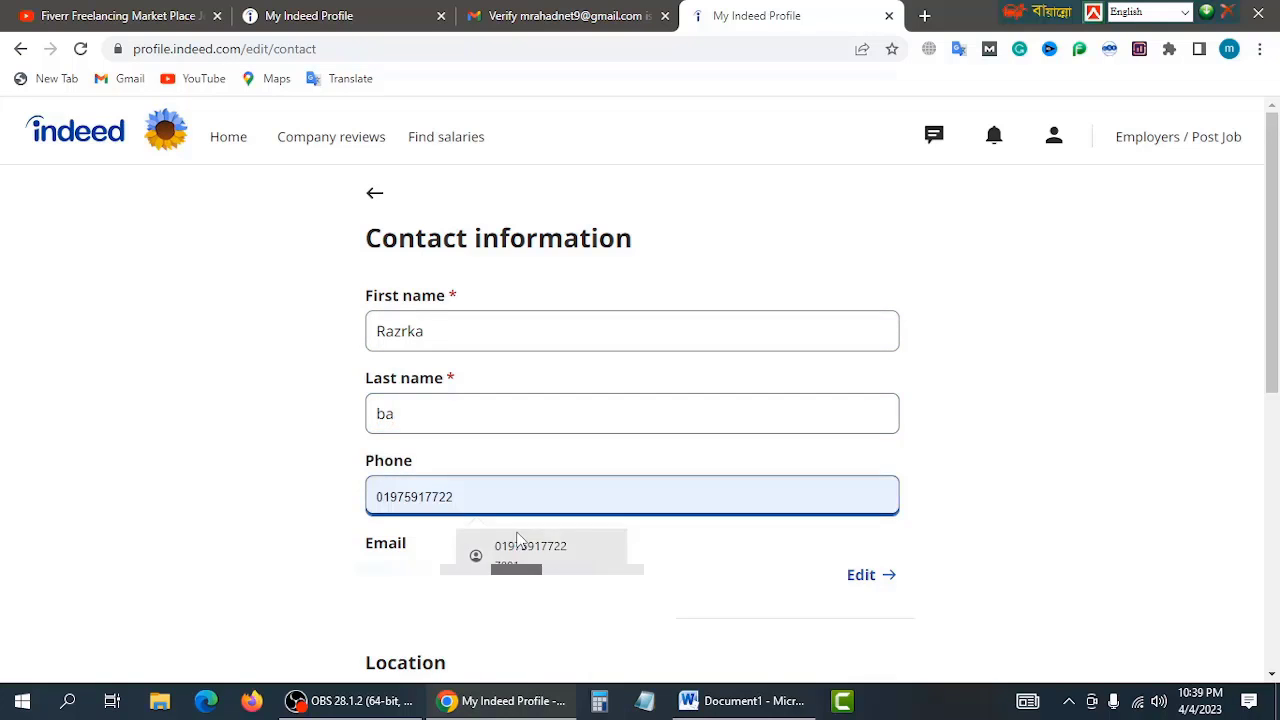
key(Up)
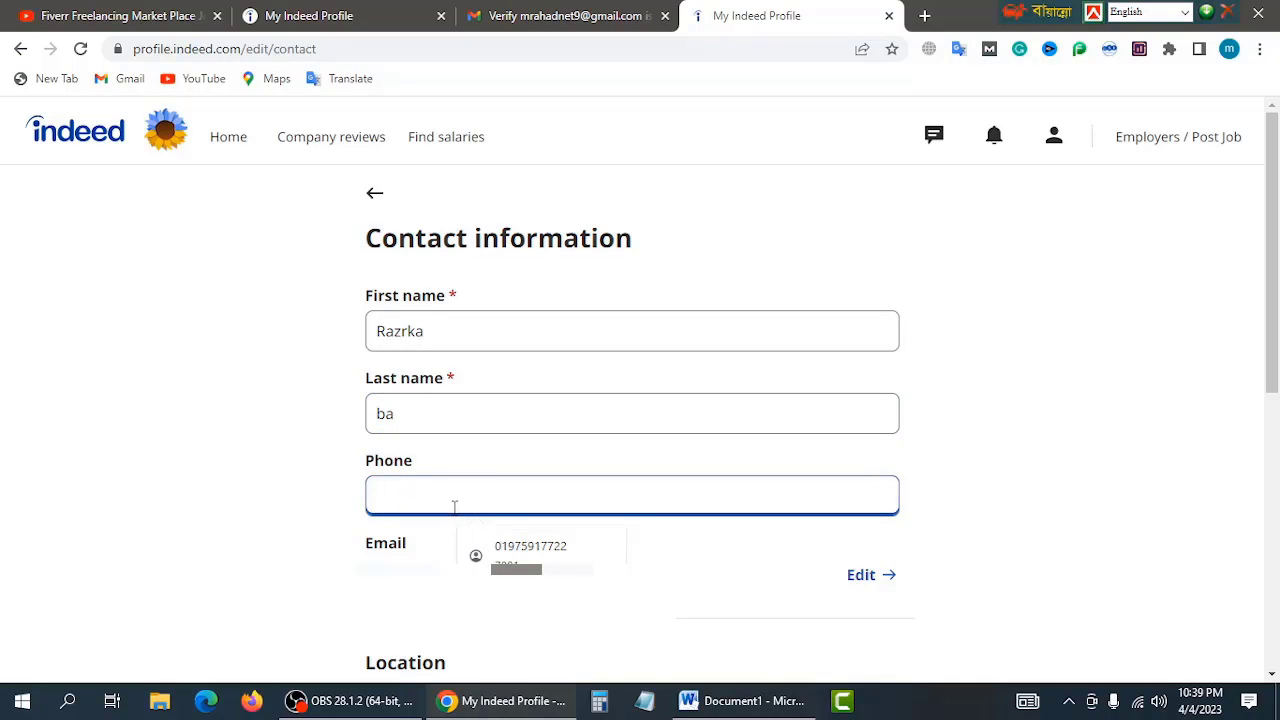
text(0188888888)
scroll(454, 507, down, 1)
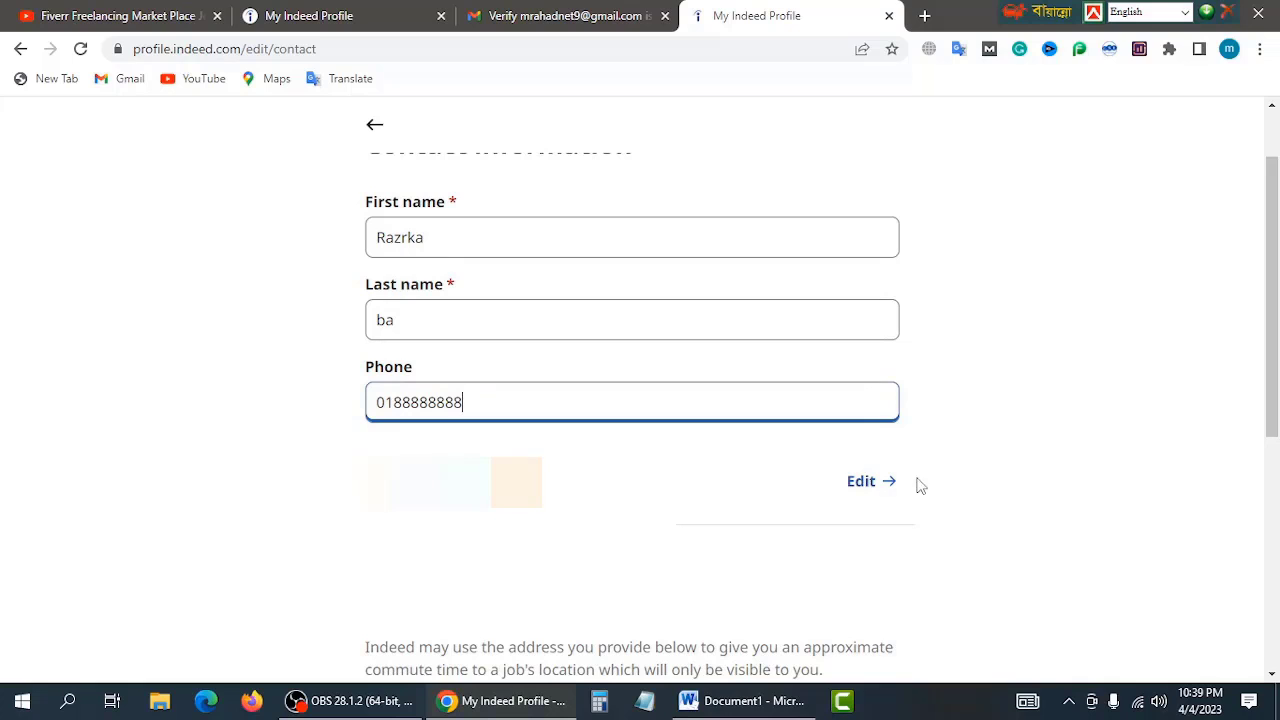
click(869, 487)
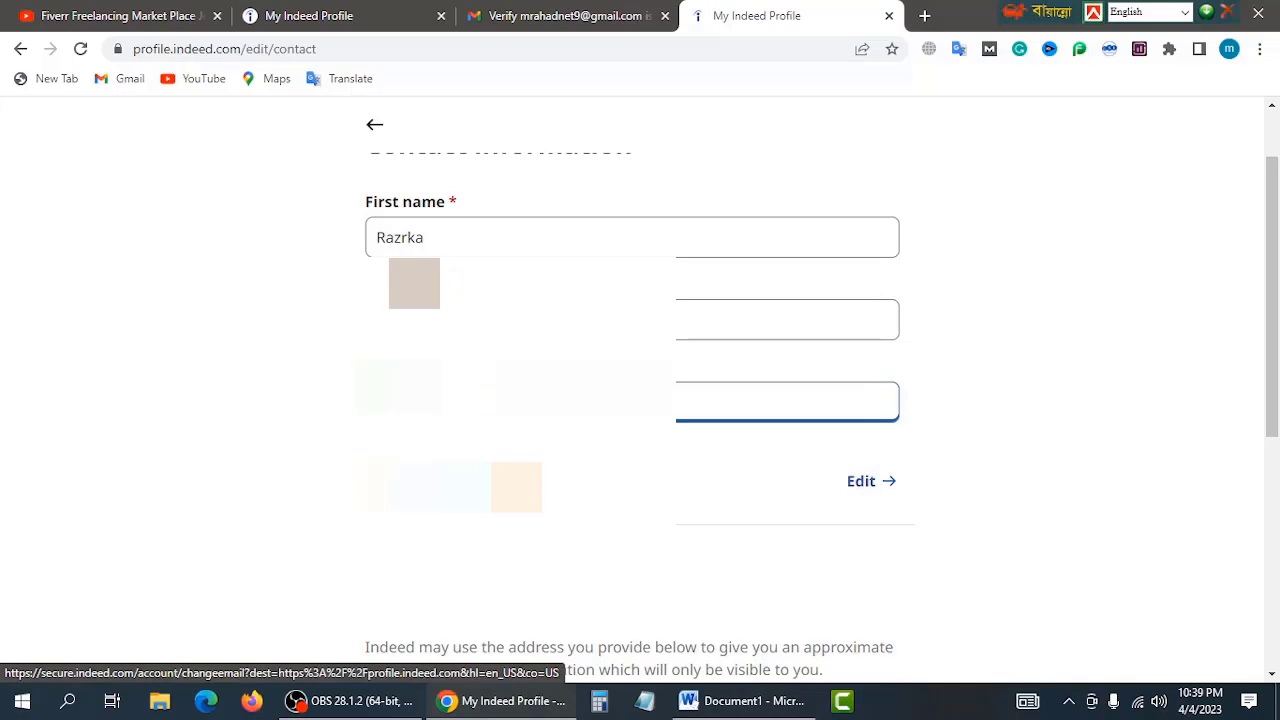
scroll(869, 487, down, 2)
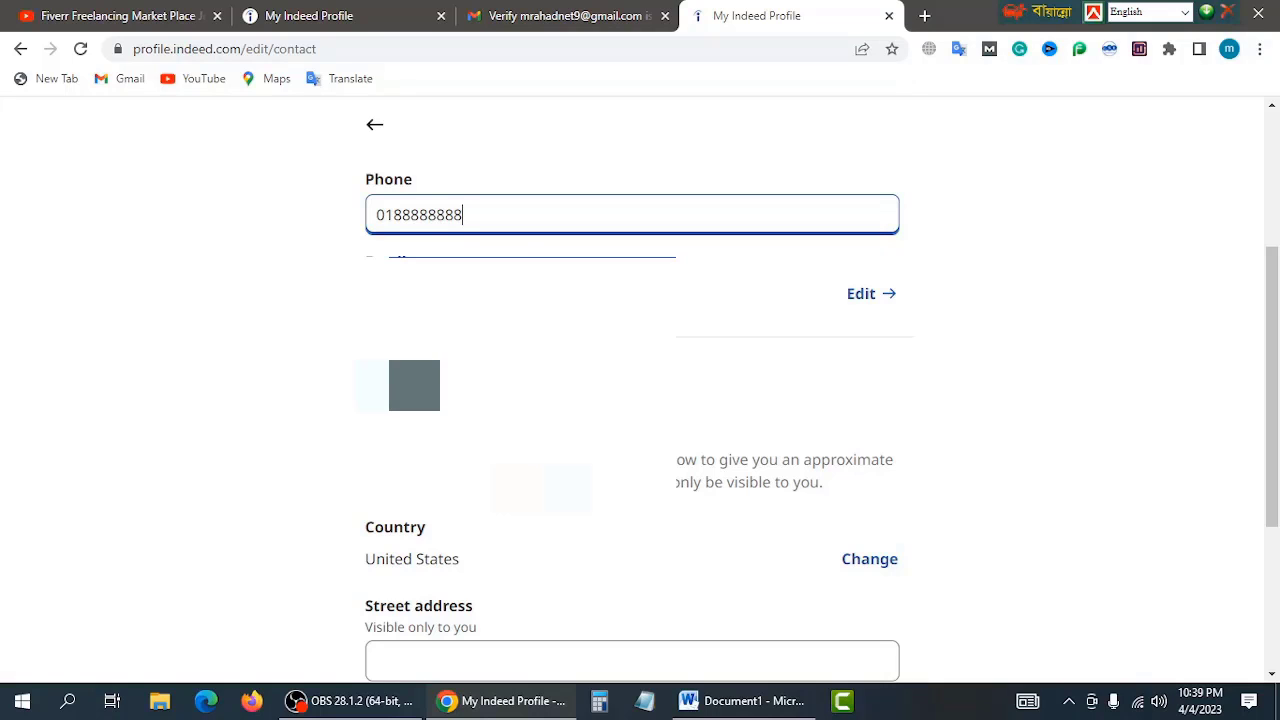
scroll(420, 400, down, 2)
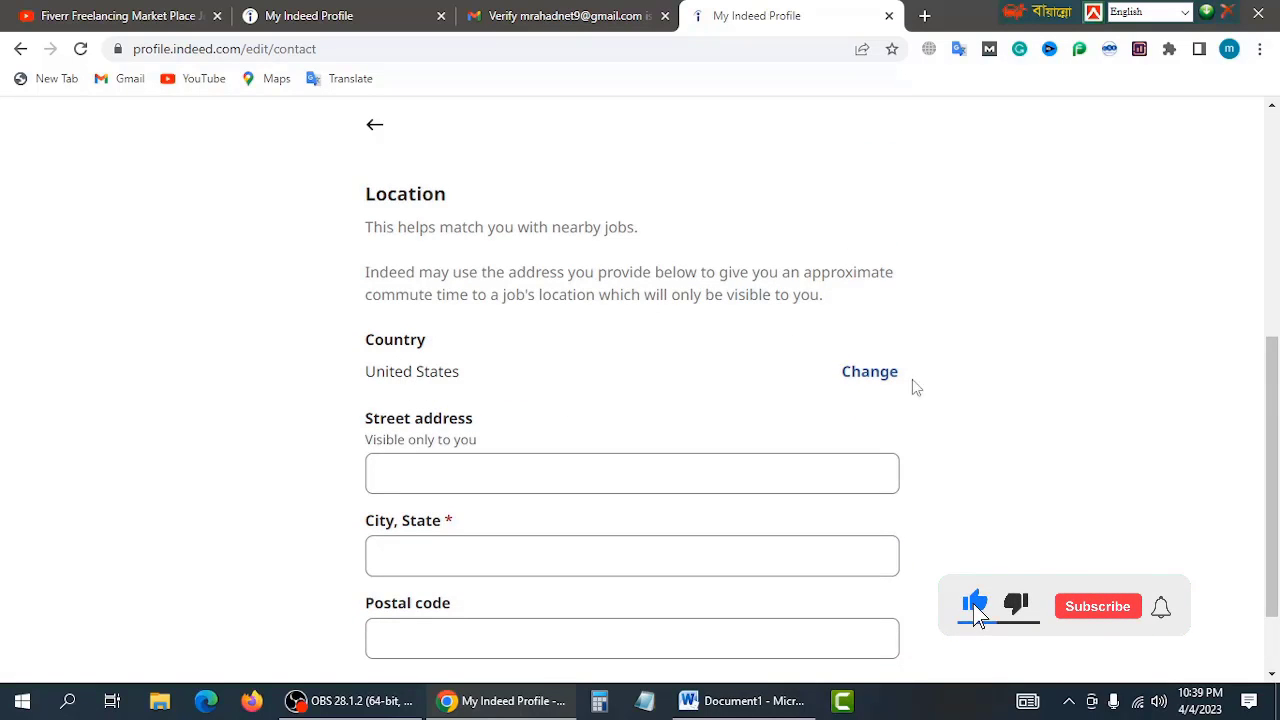
Step: Change the profile's country to Bangladesh
click(882, 374)
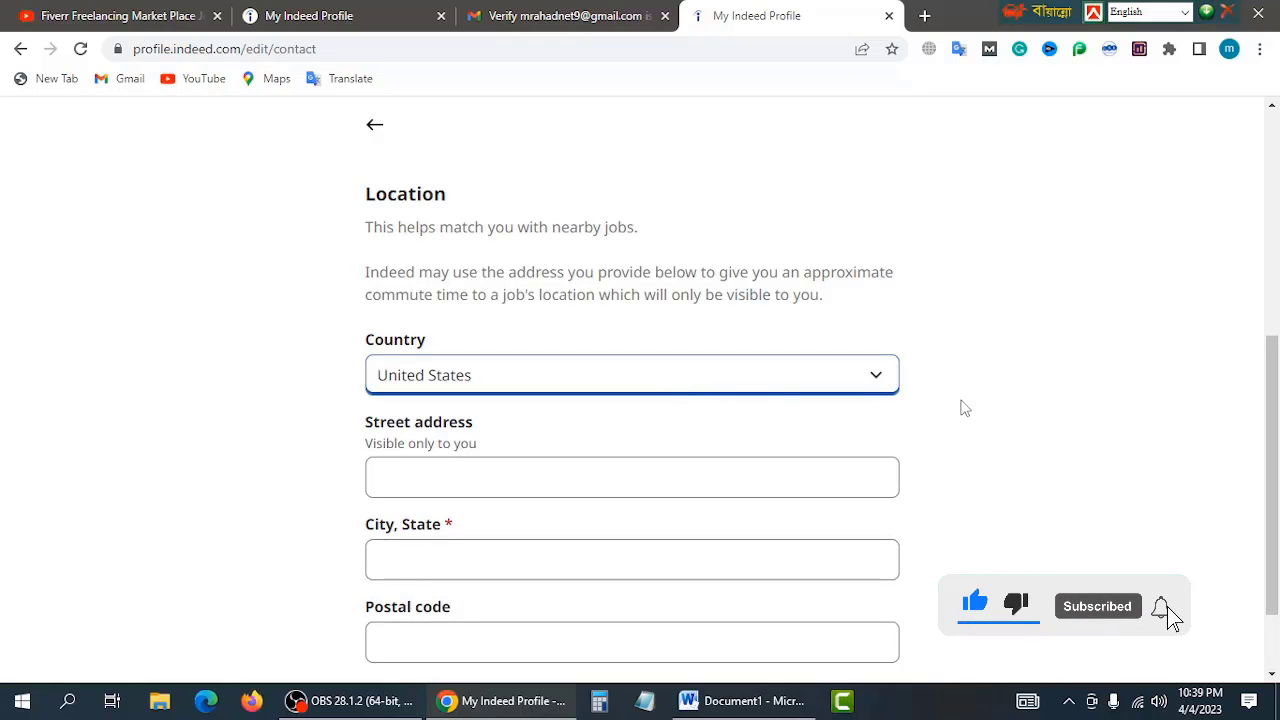
click(640, 375)
scroll(580, 280, up, 5)
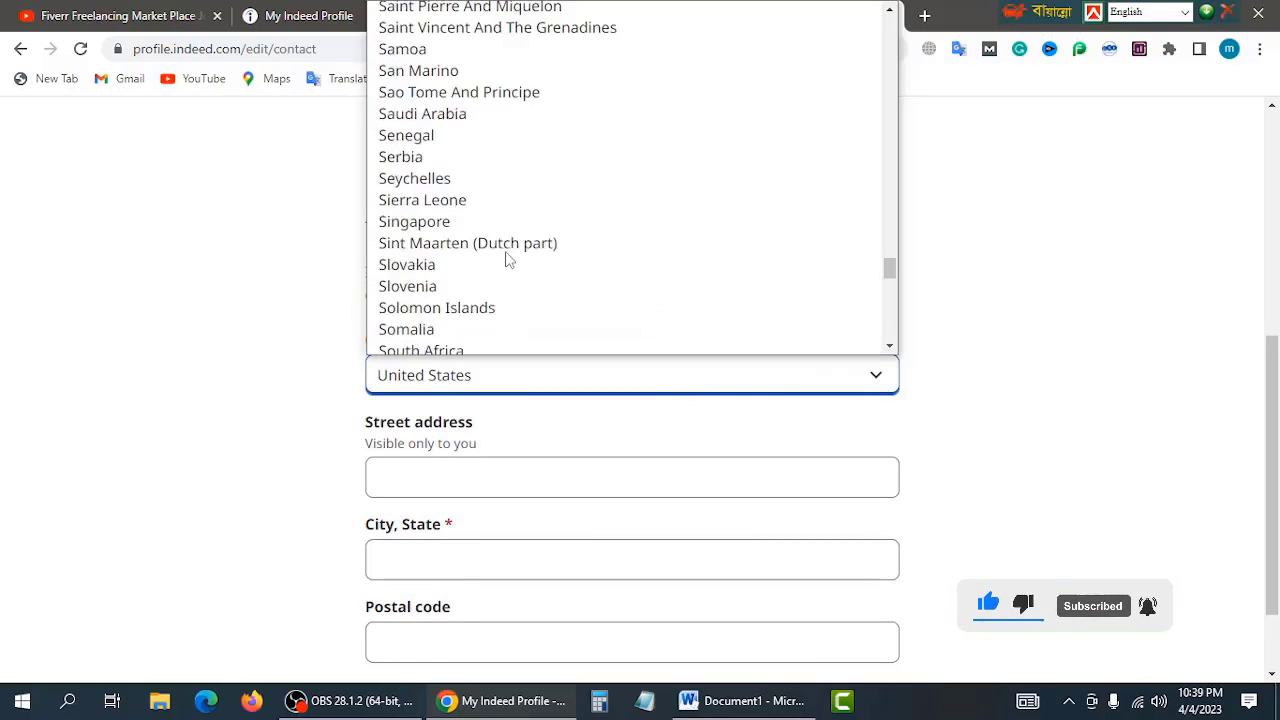
scroll(505, 260, up, 20)
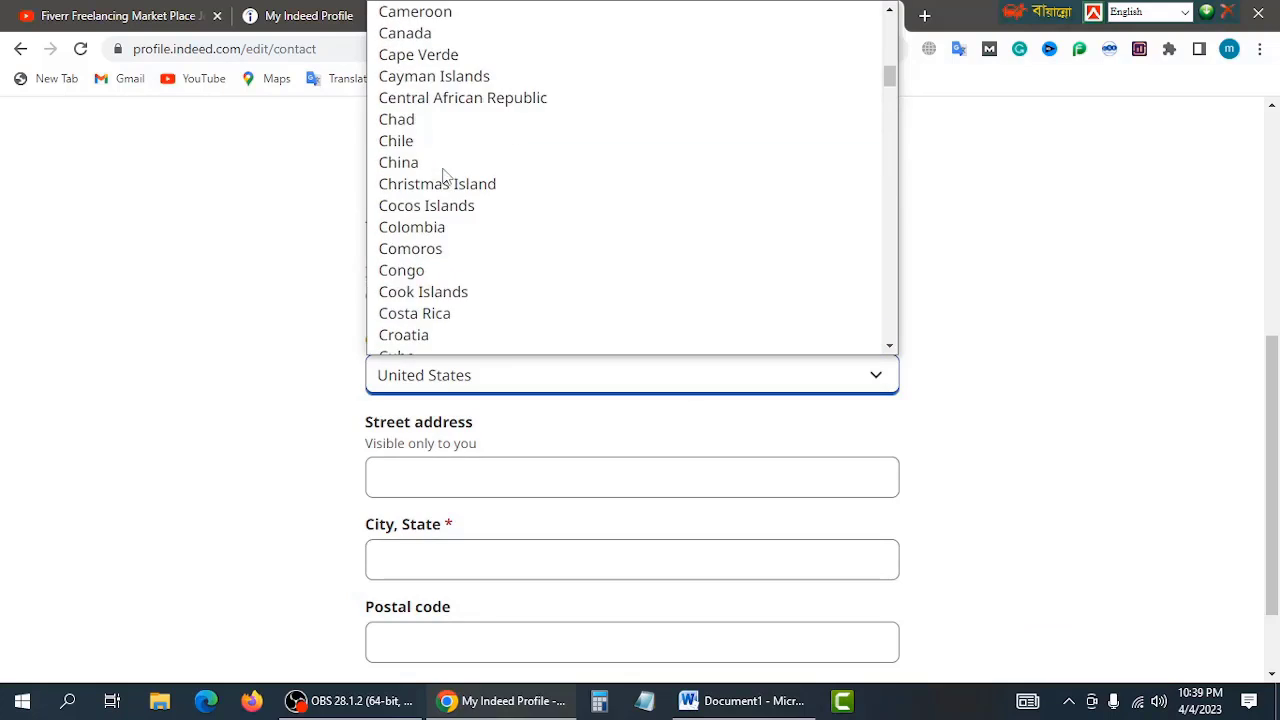
scroll(445, 175, up, 6)
click(440, 180)
scroll(424, 399, down, 1)
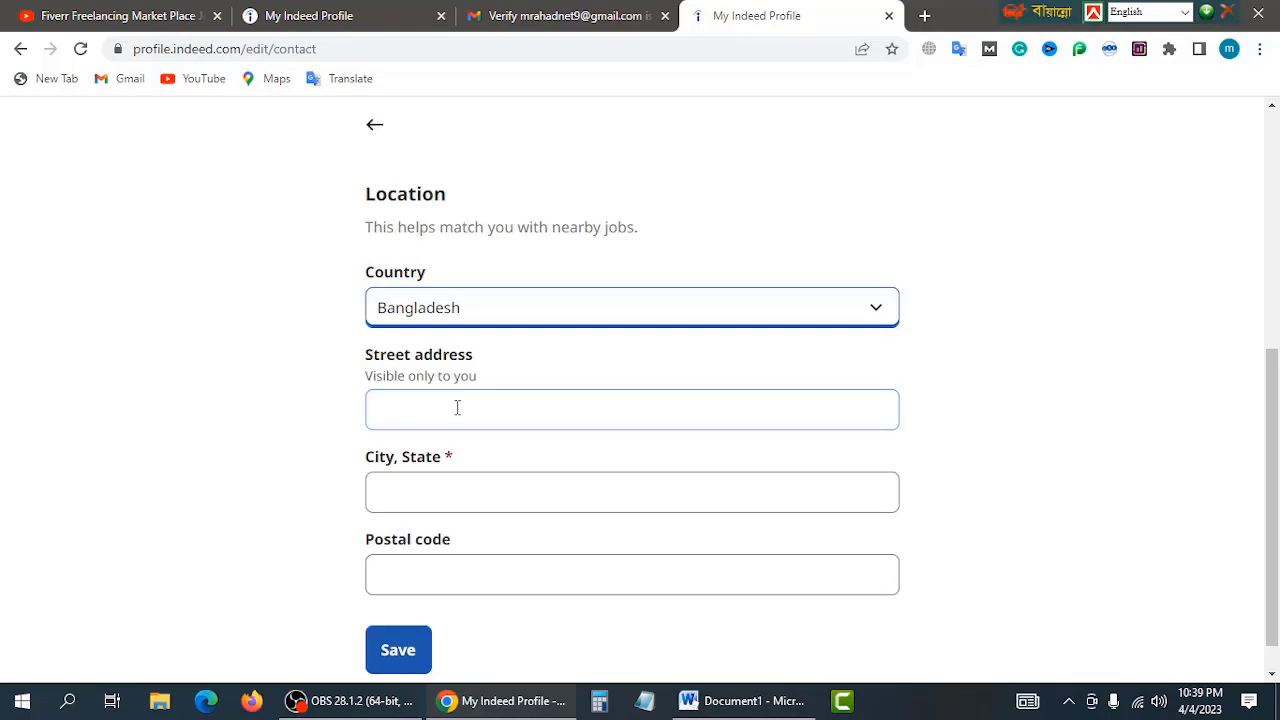
Step: Enter the street address, city and postal code, then save the contact details
click(457, 407)
text(jkkll)
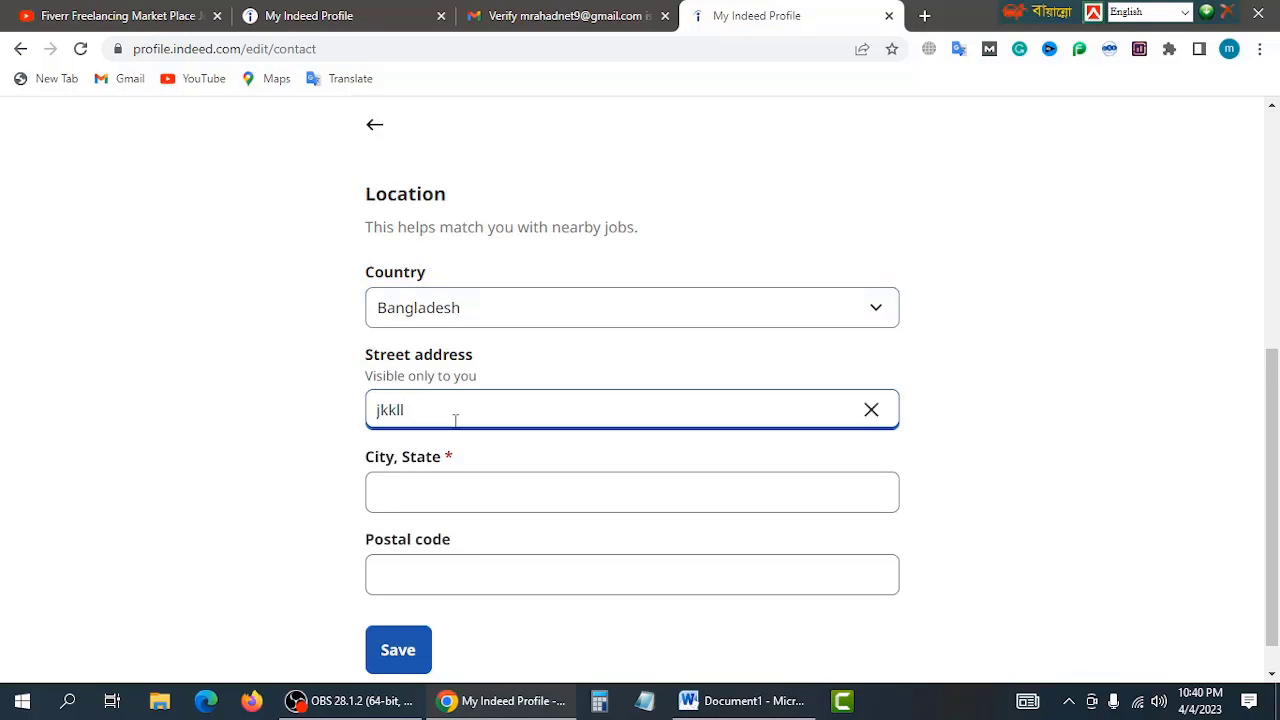
click(413, 486)
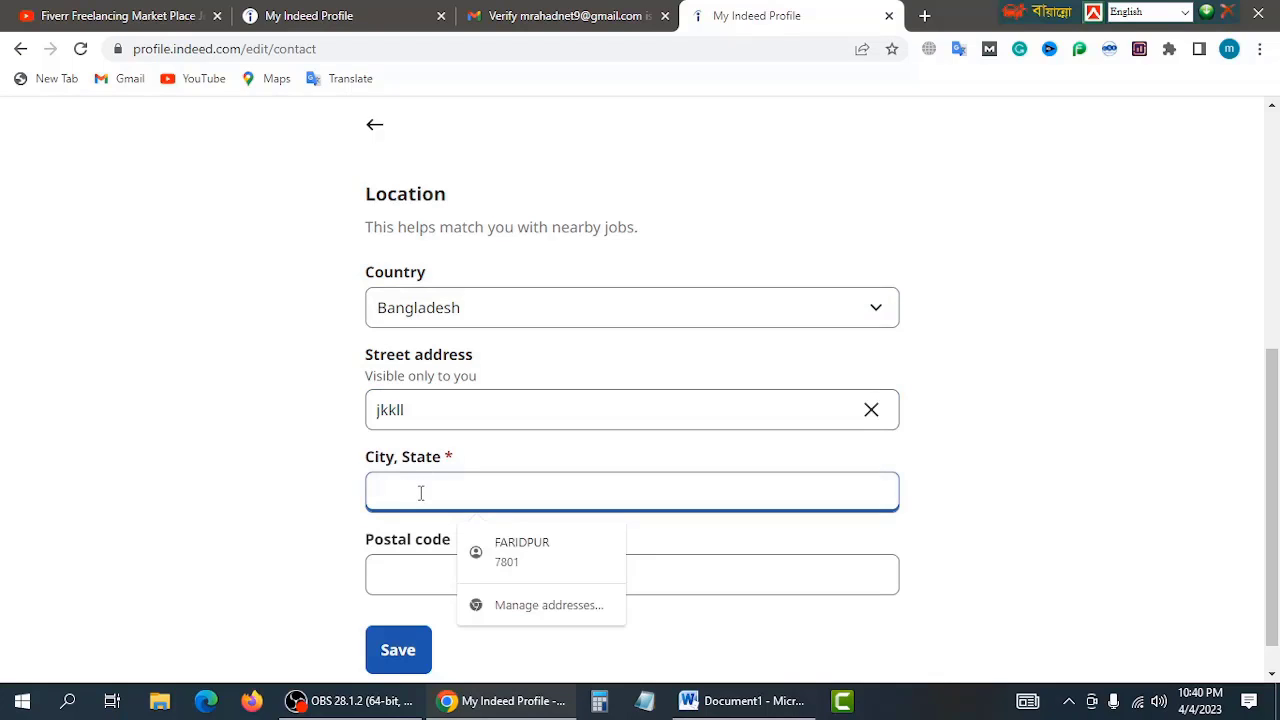
text(fah)
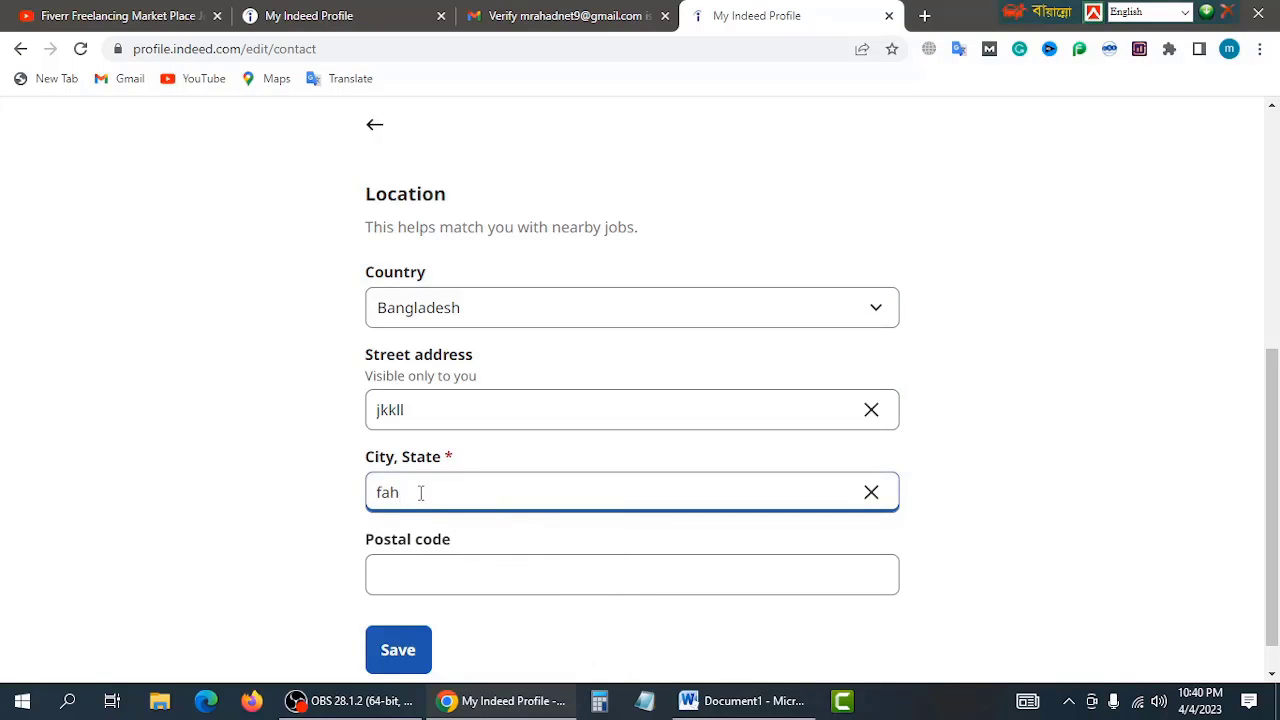
key(BackSpace)
text(ridpur)
click(400, 571)
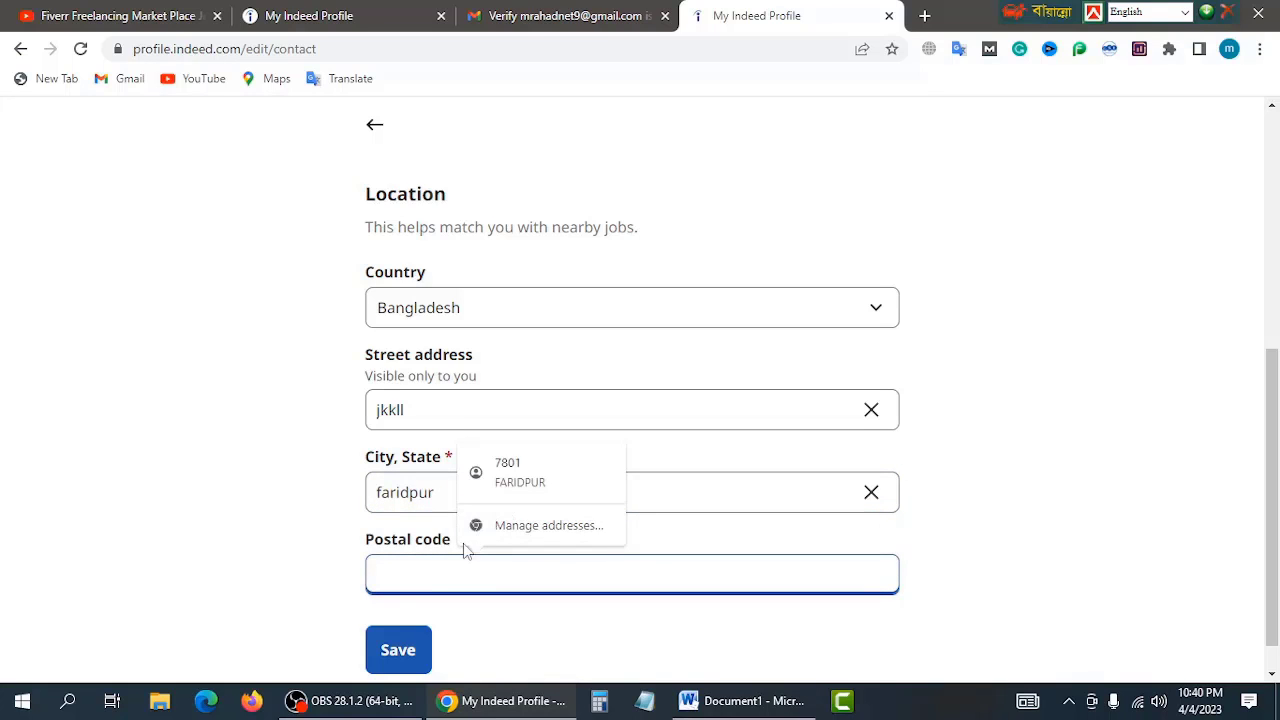
text(75468)
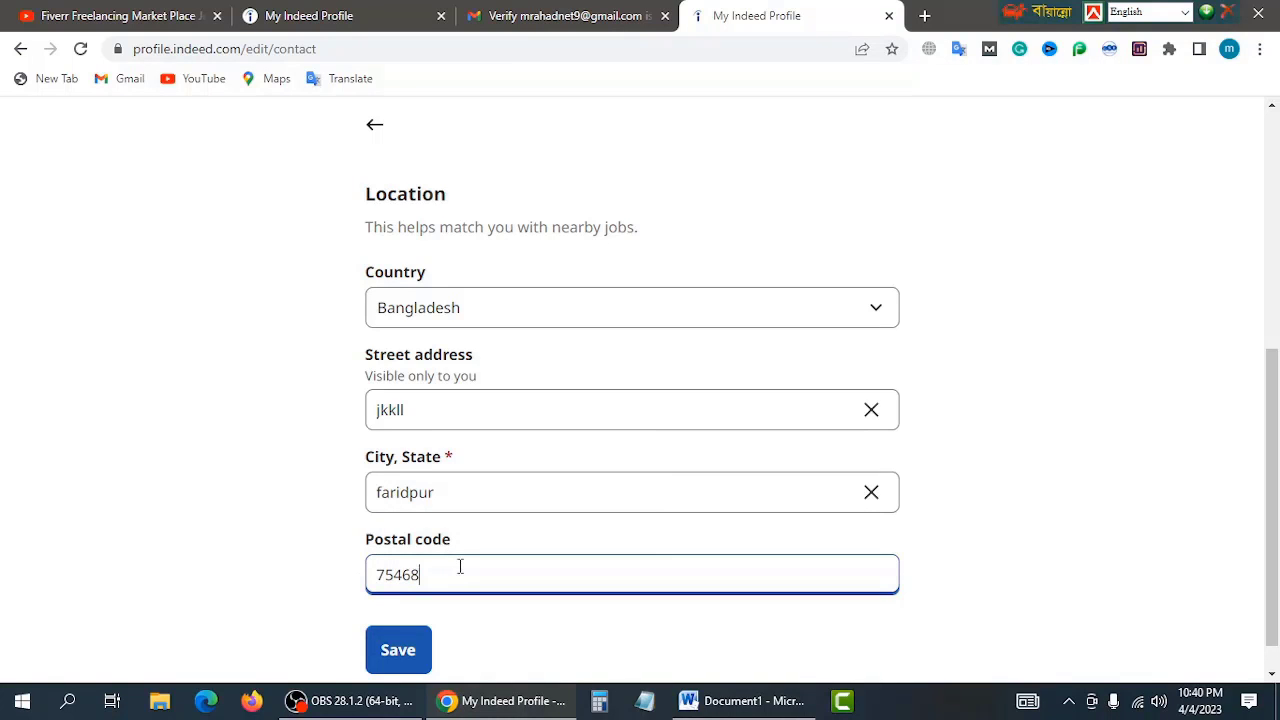
scroll(460, 567, down, 1)
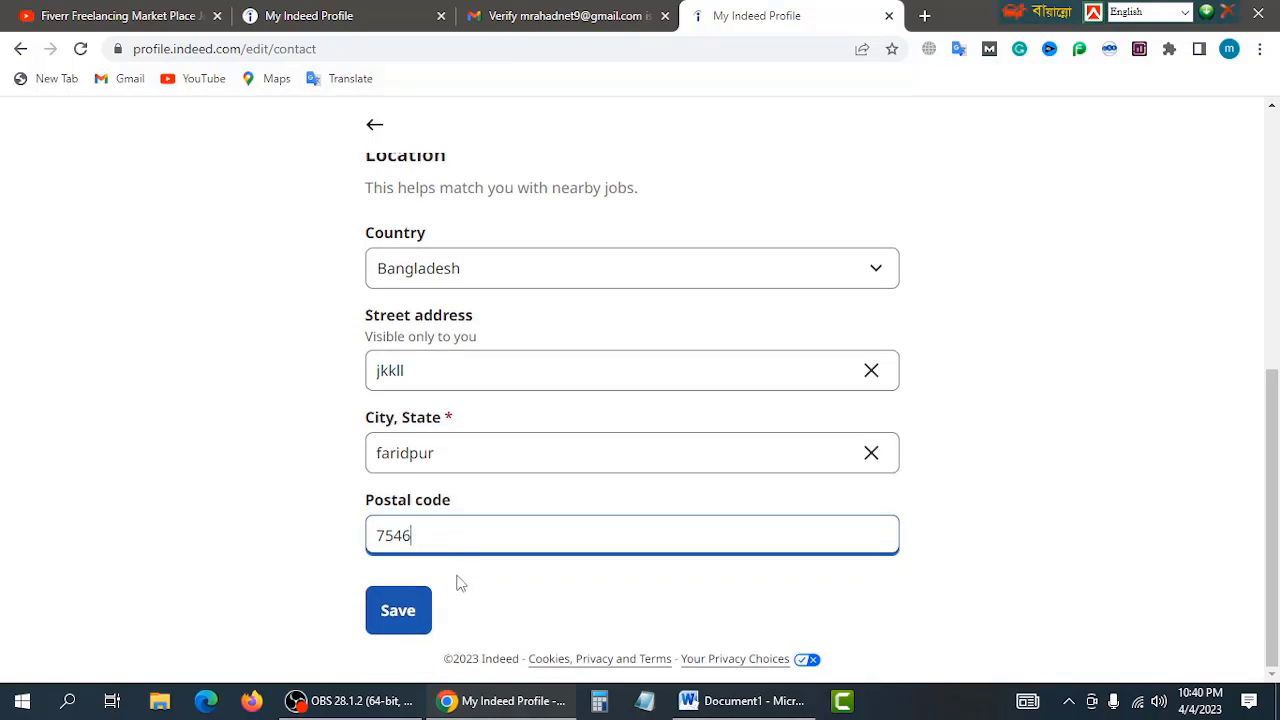
click(403, 612)
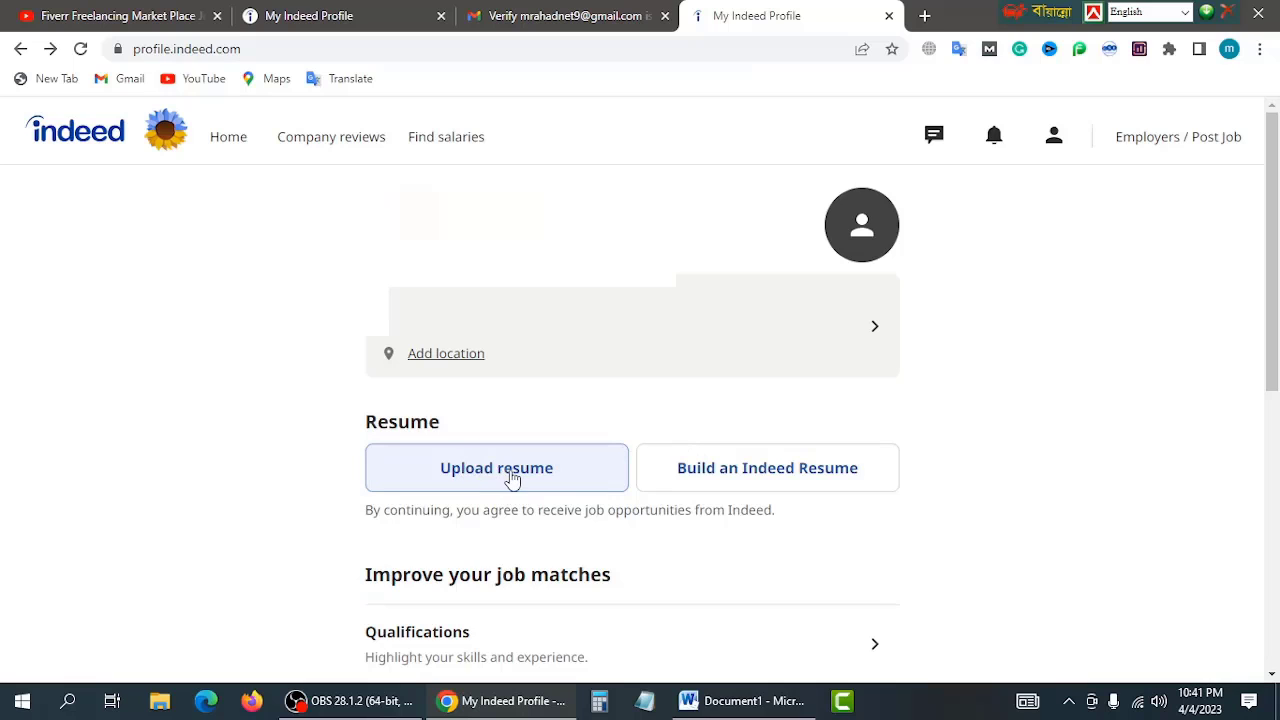
mouse_move(510, 710)
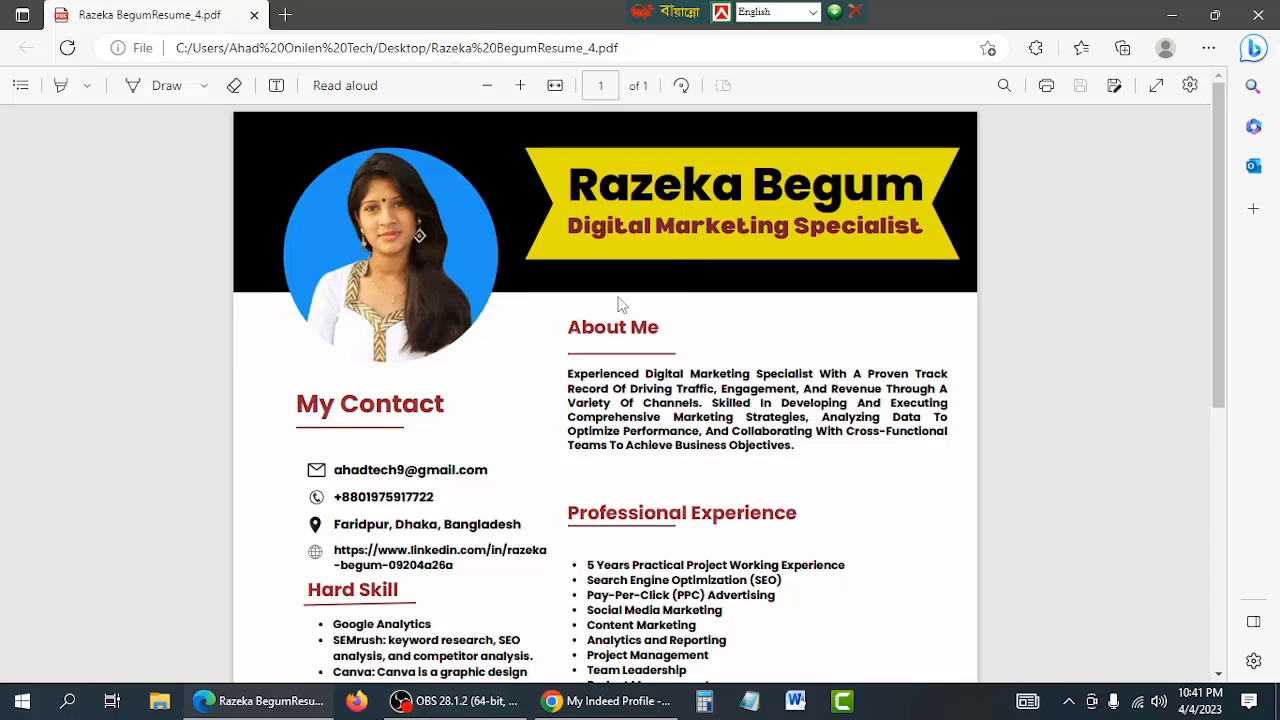
scroll(618, 308, down, 2)
scroll(617, 306, up, 2)
scroll(617, 308, down, 3)
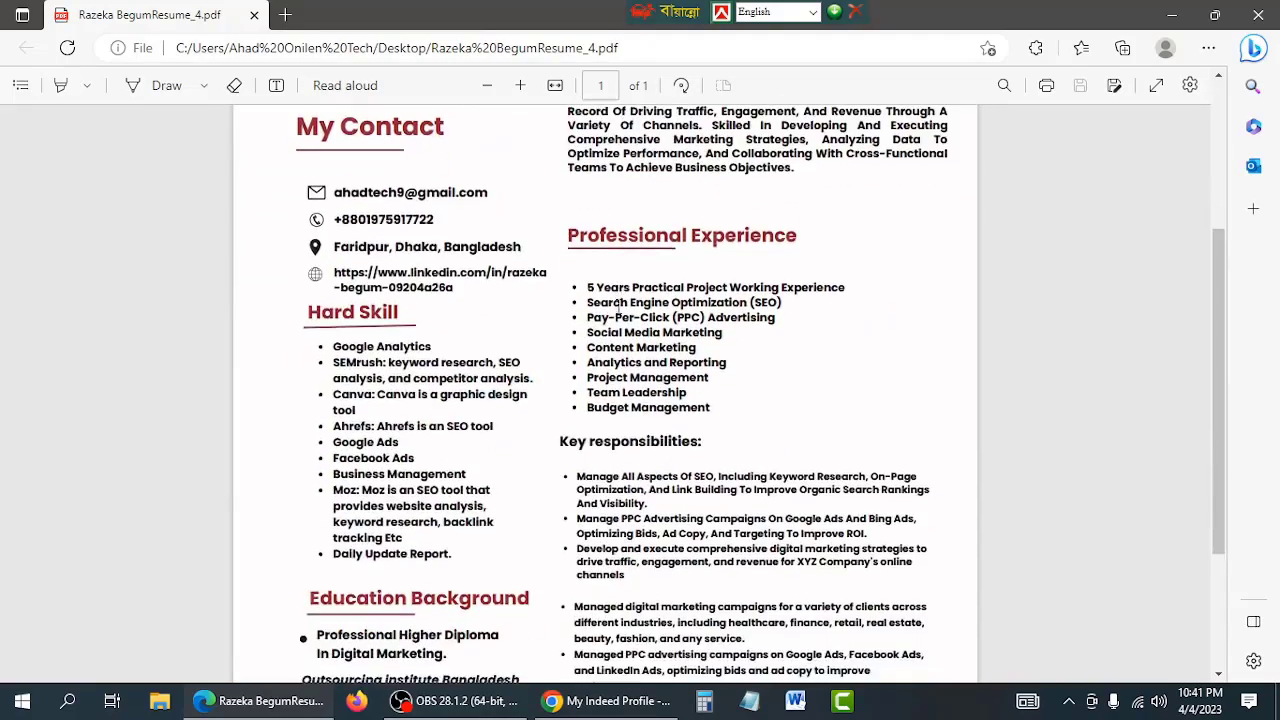
scroll(618, 312, down, 2)
scroll(630, 330, up, 4)
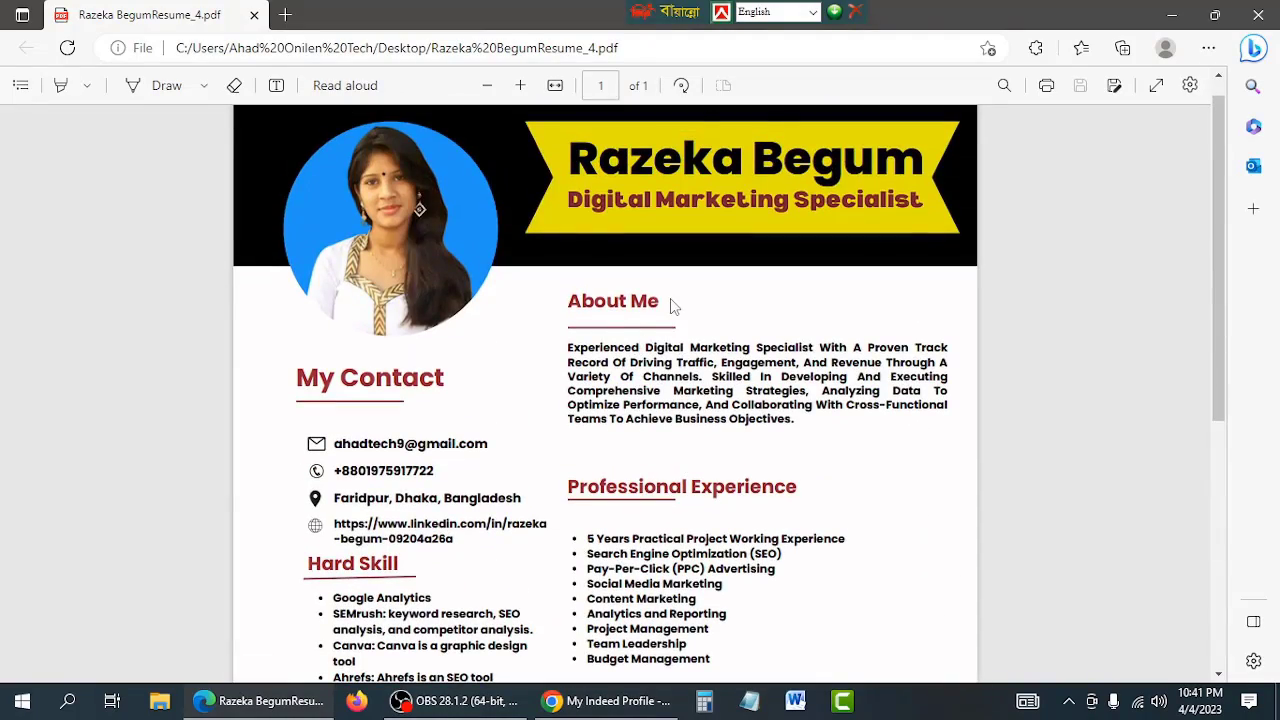
click(605, 701)
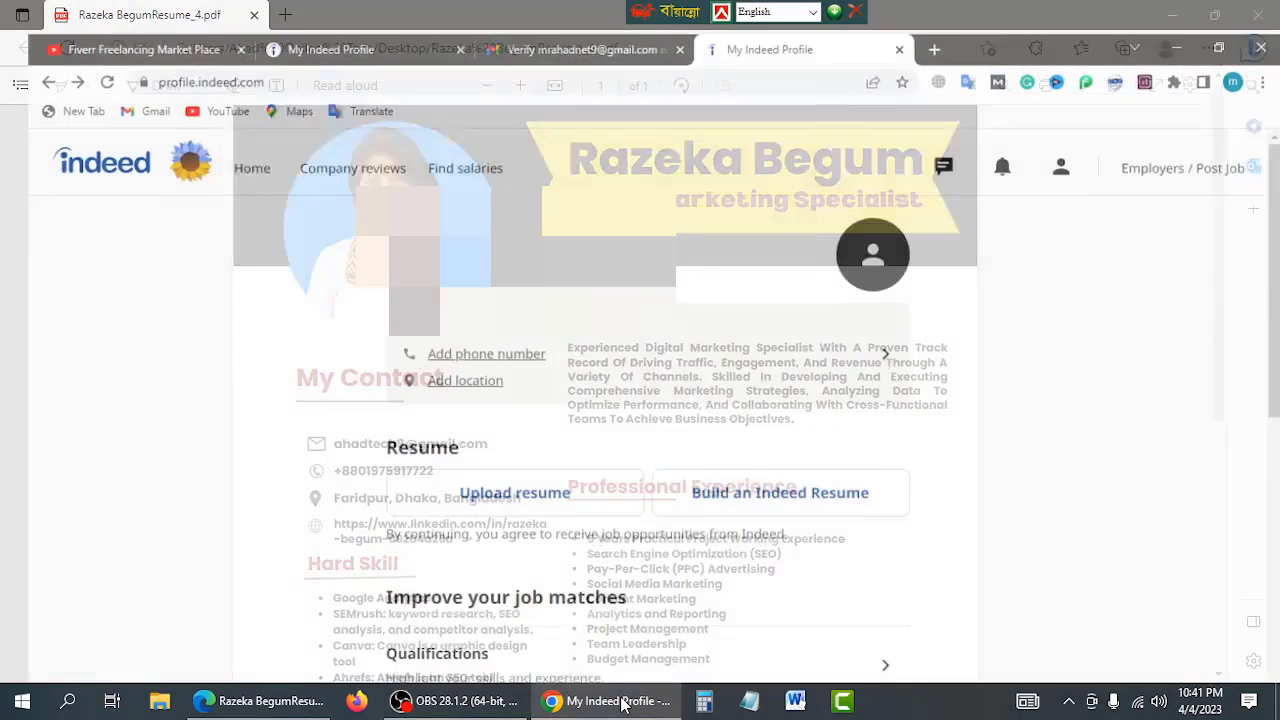
scroll(490, 373, down, 1)
click(485, 376)
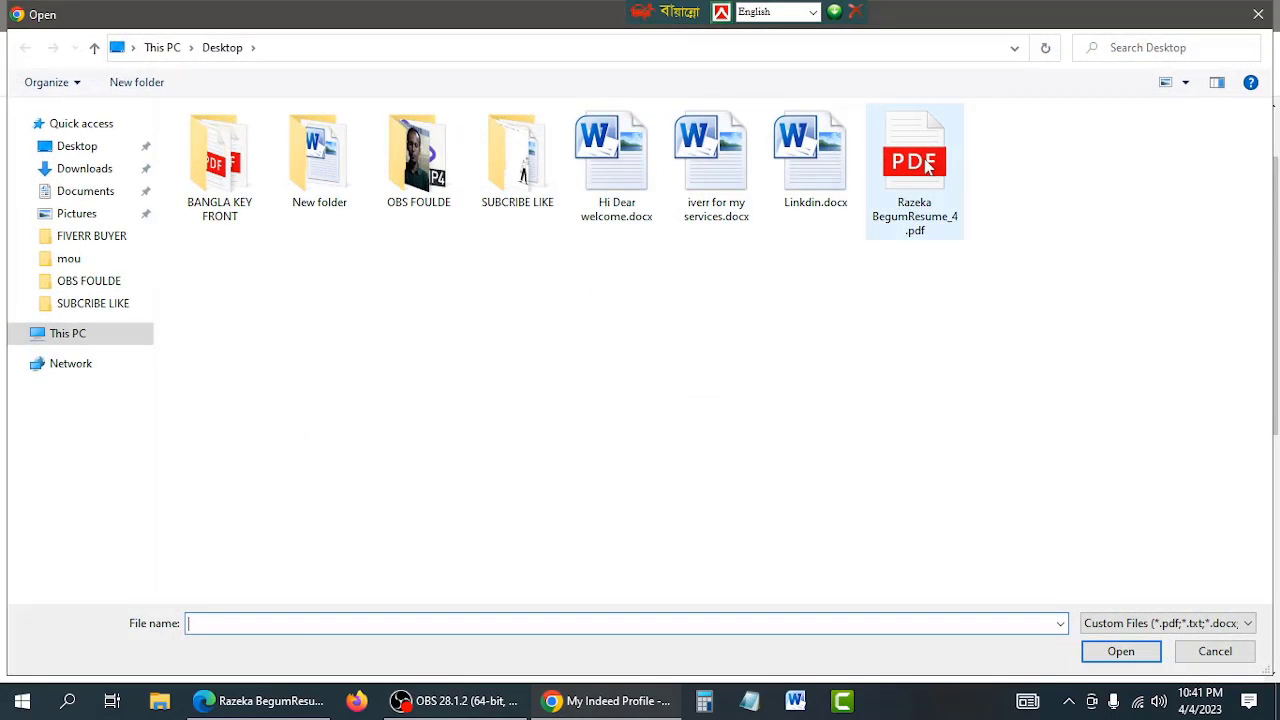
click(925, 167)
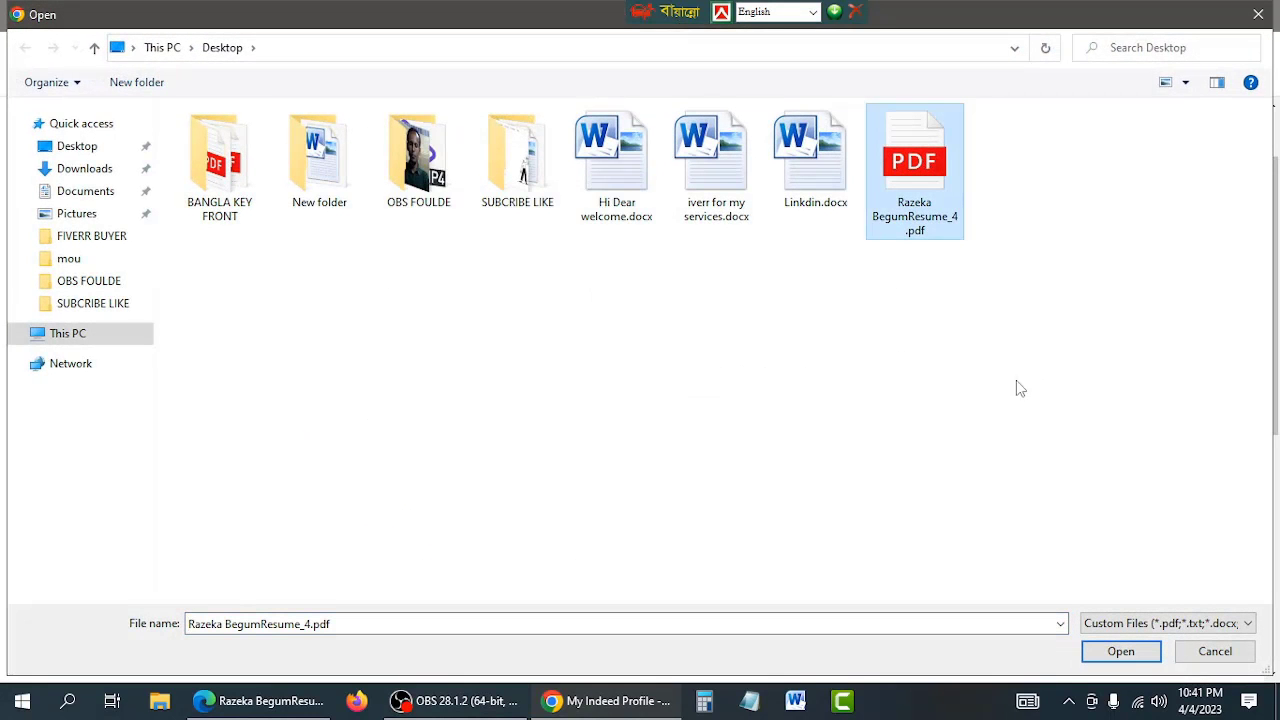
click(1118, 655)
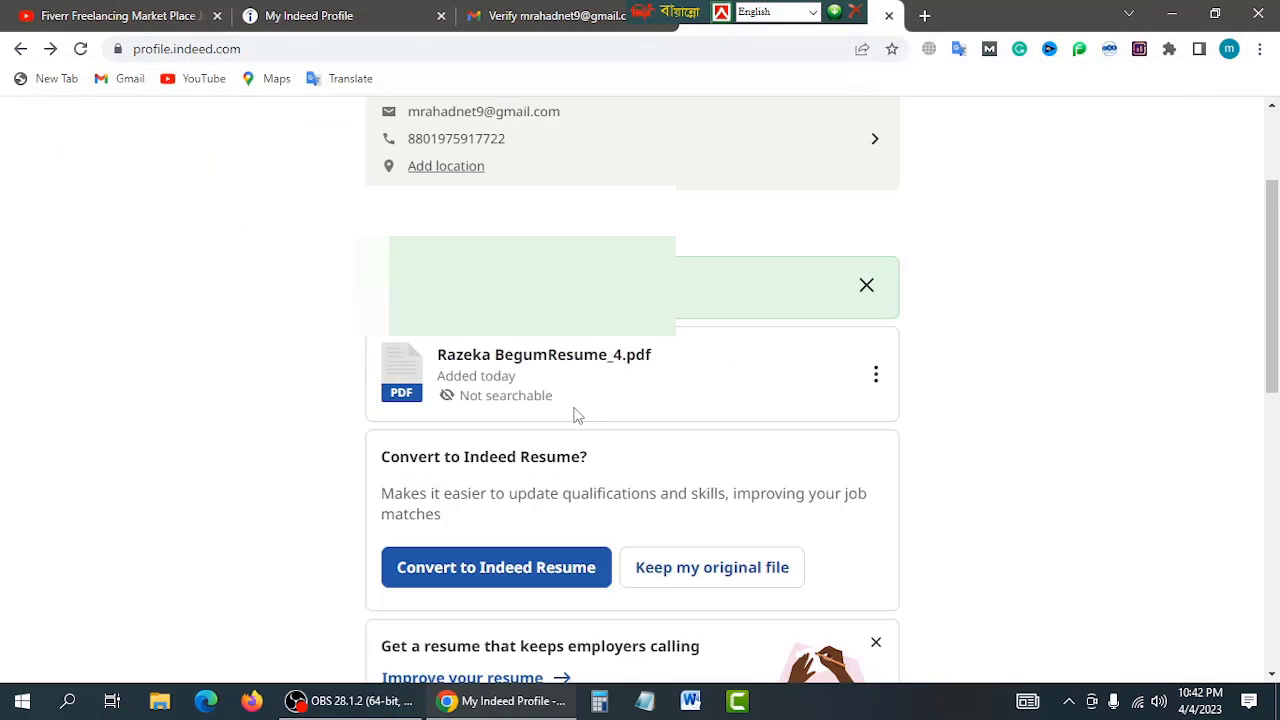
scroll(565, 457, down, 1)
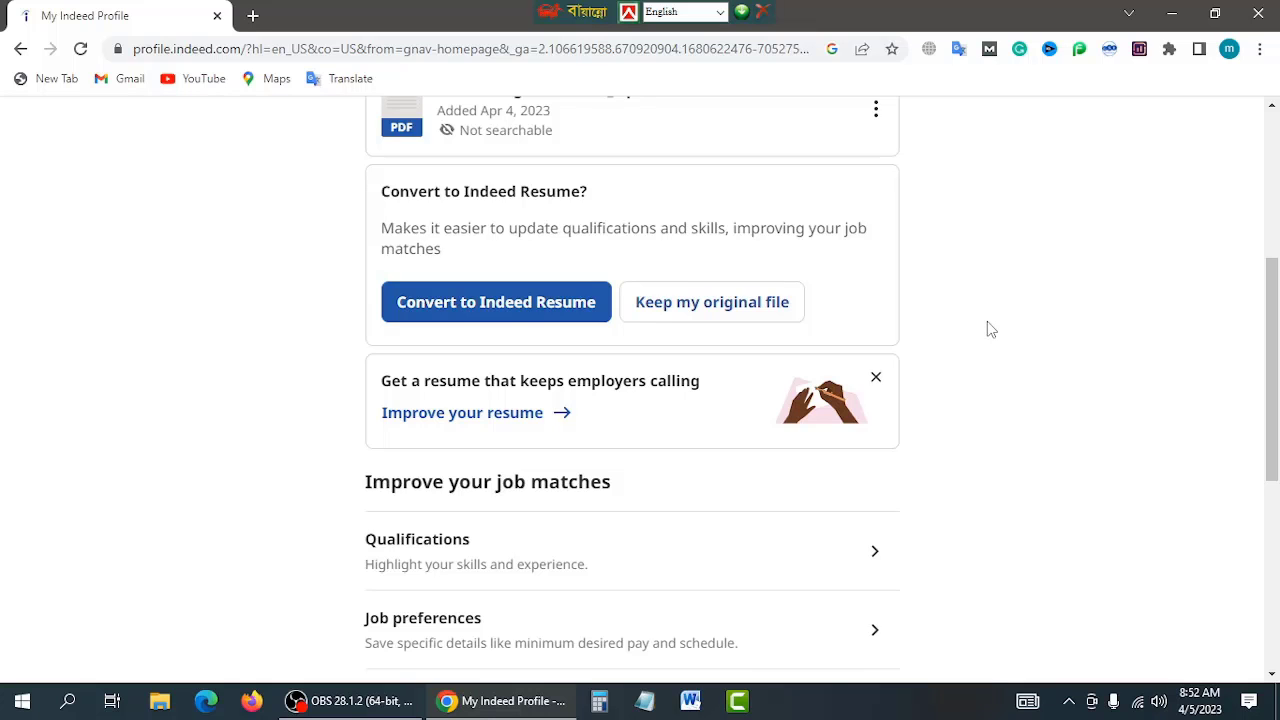
Step: Open the profile's Qualifications section and its Add most recent work experience form
scroll(988, 330, down, 3)
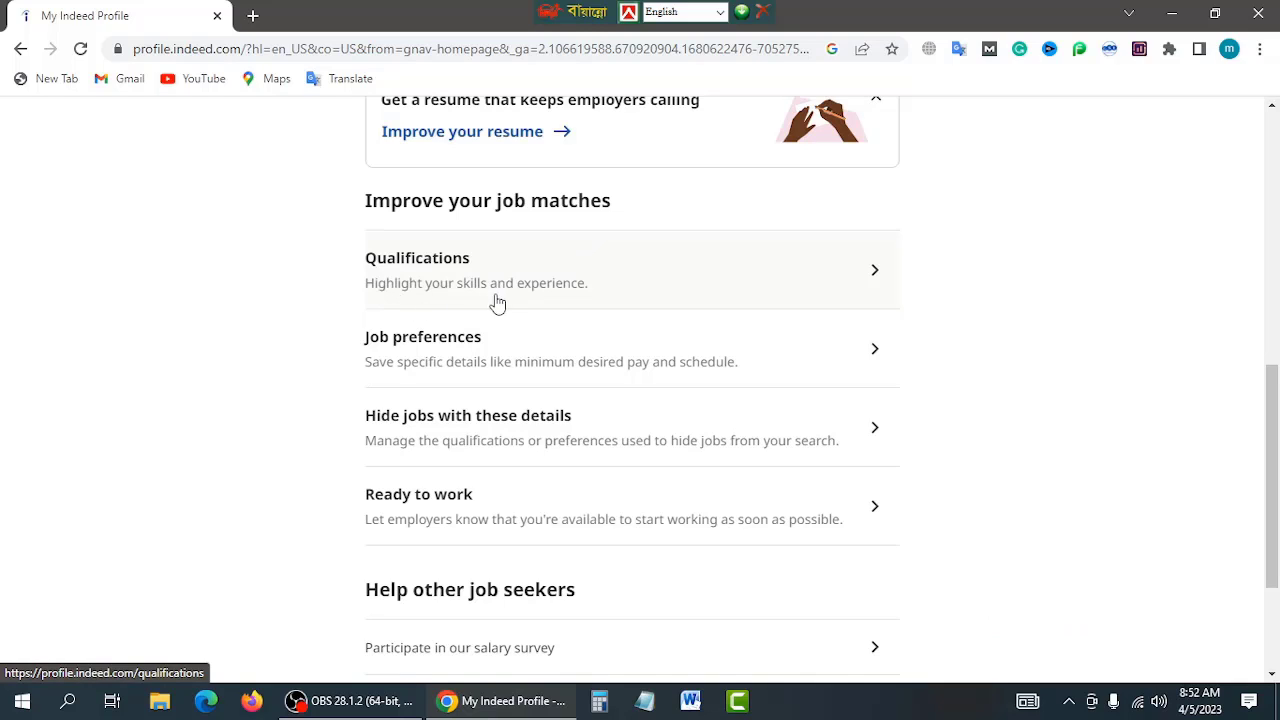
click(877, 283)
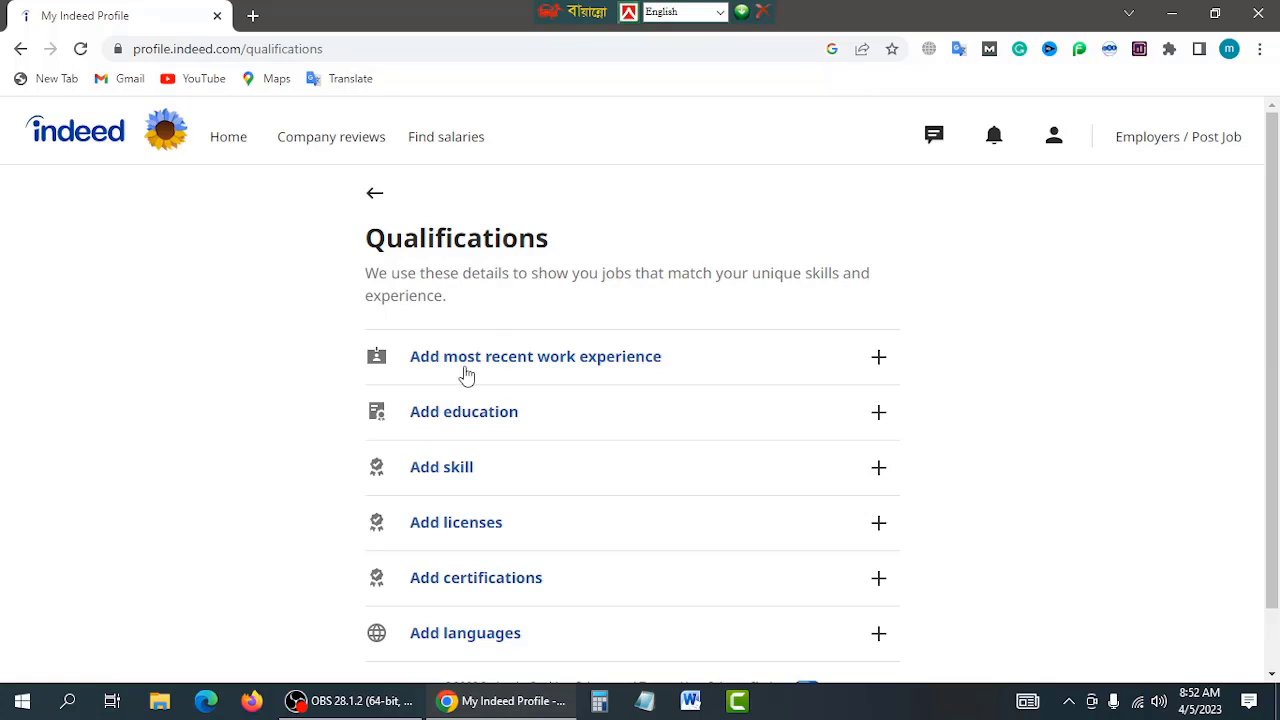
click(588, 364)
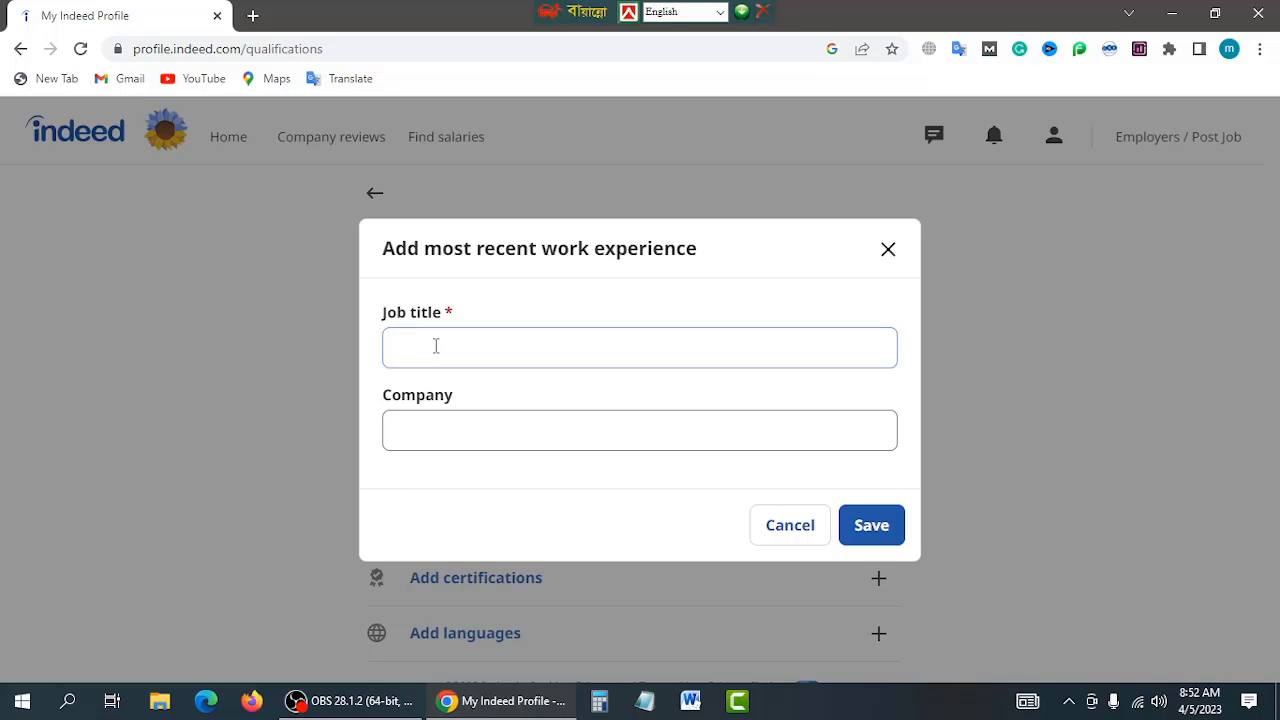
Step: Save a work experience with job title Digital Marketing Specialist and company outsourcing institute
click(436, 346)
text(digital)
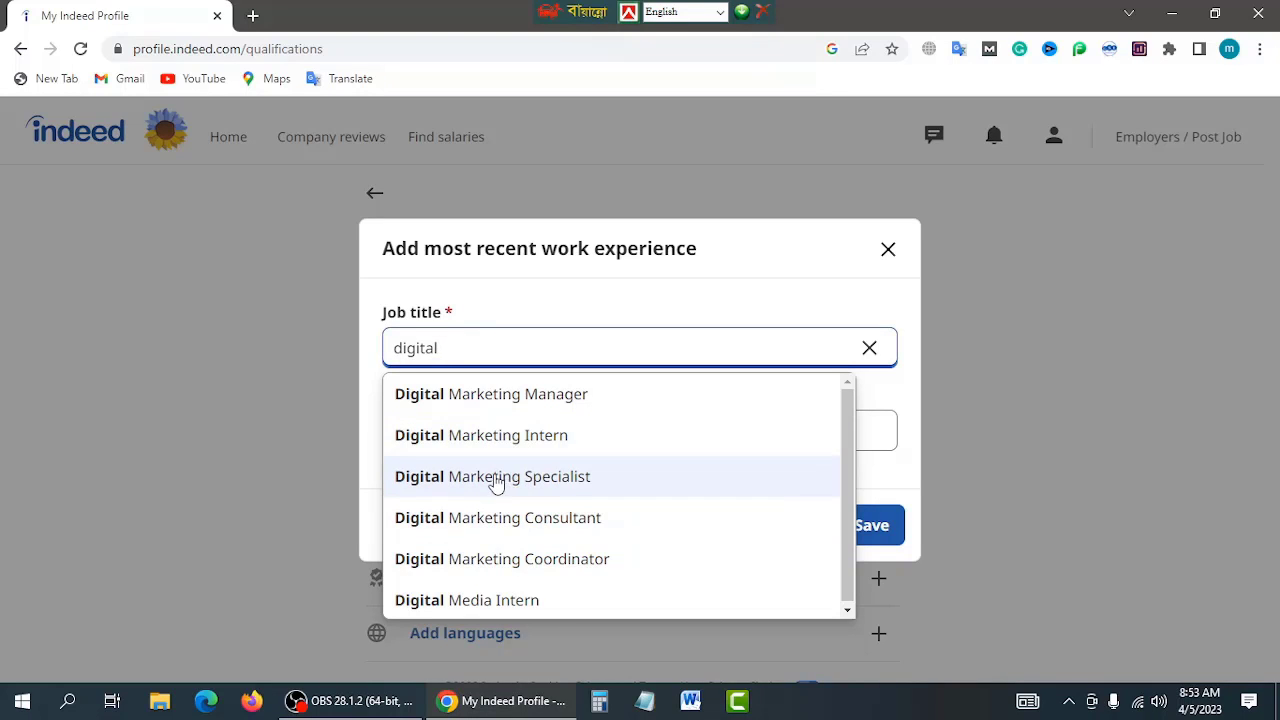
click(495, 477)
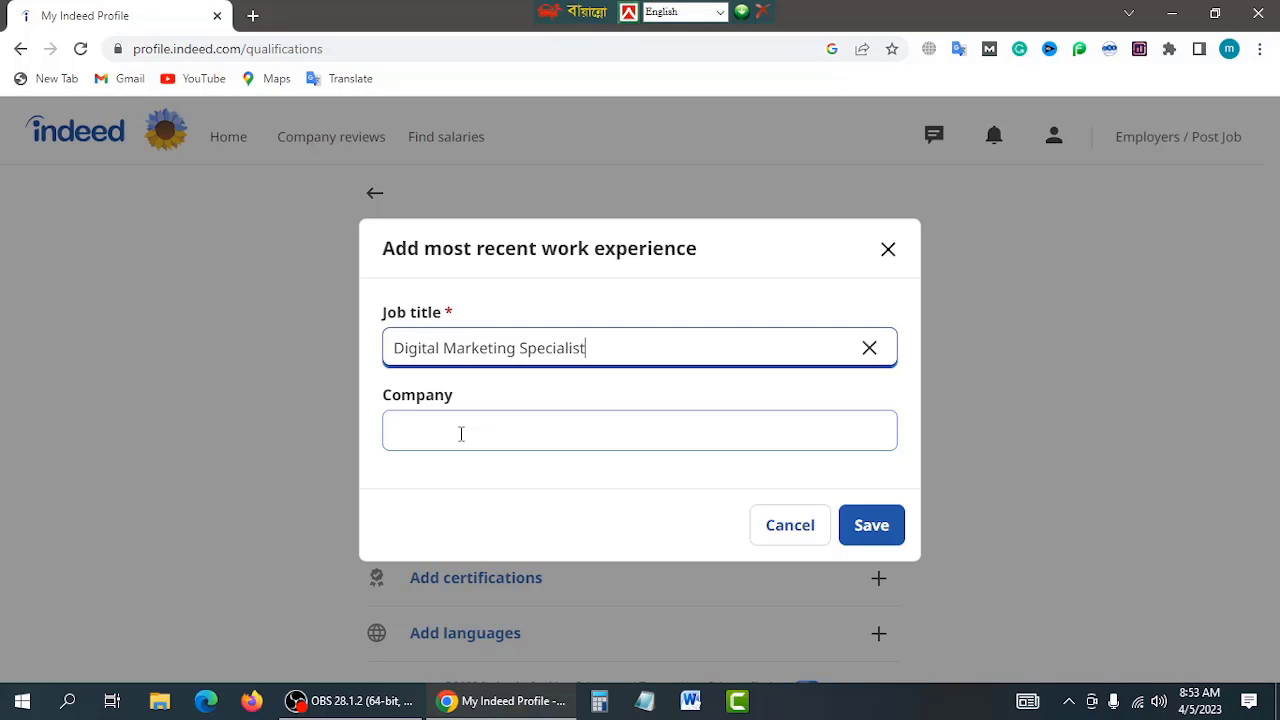
click(461, 433)
text(outsourcing)
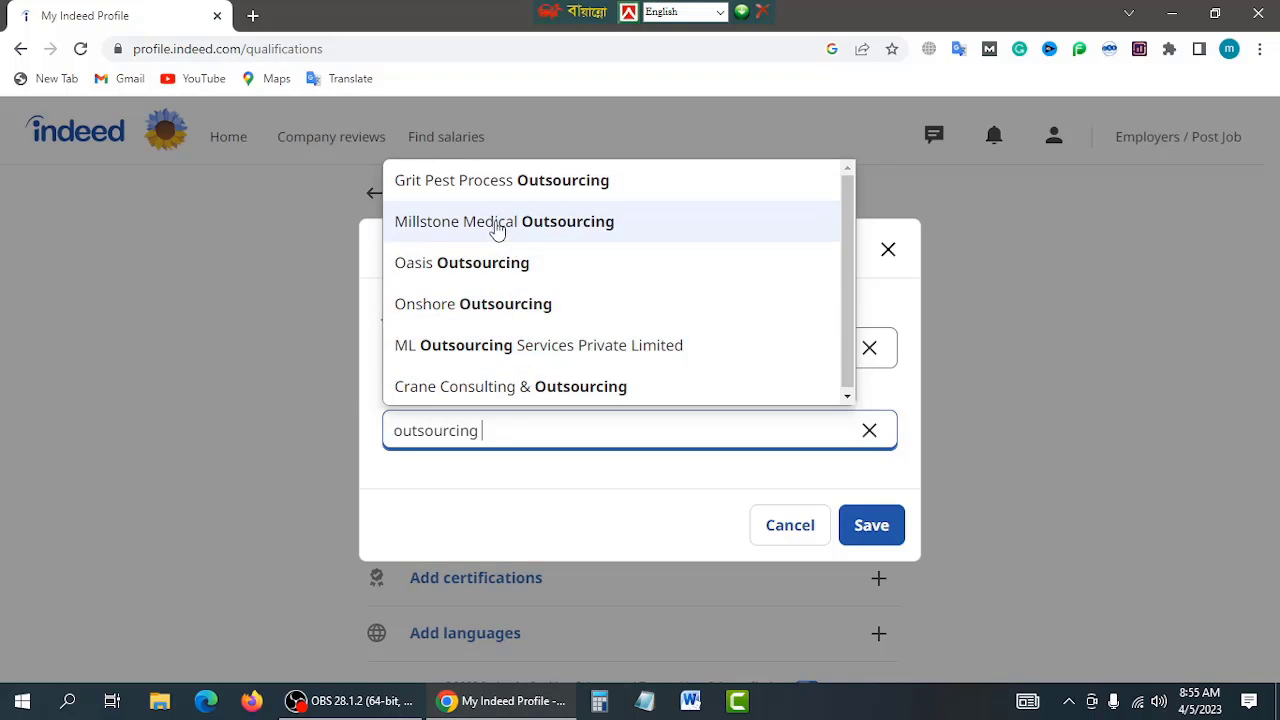
text(institute)
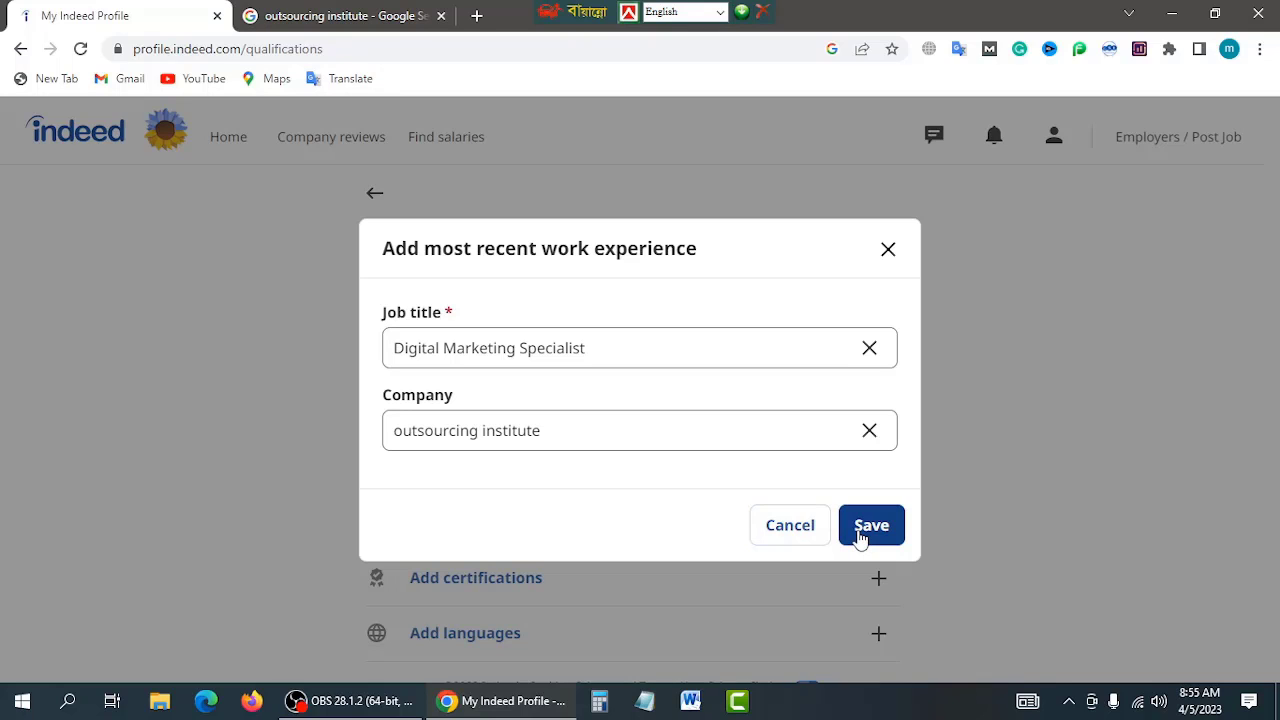
click(860, 536)
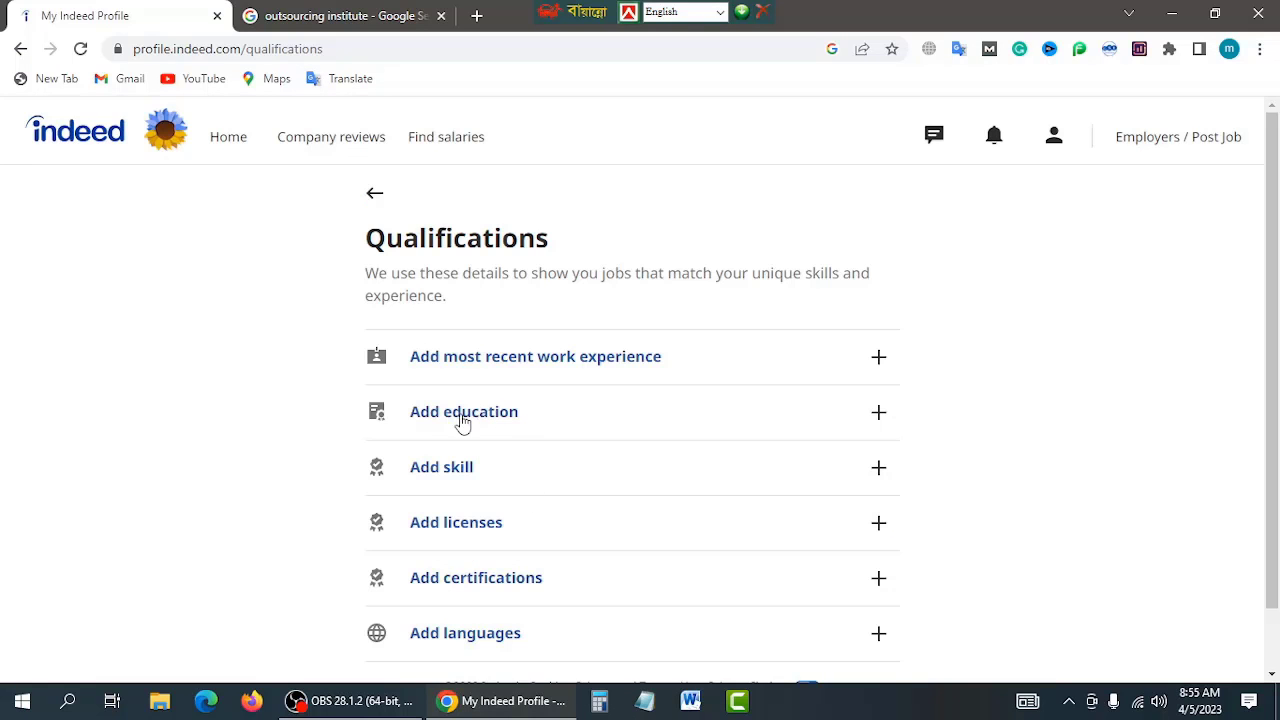
Step: Save an education entry: Bachelor's degree with Business Management as the field of study
click(452, 417)
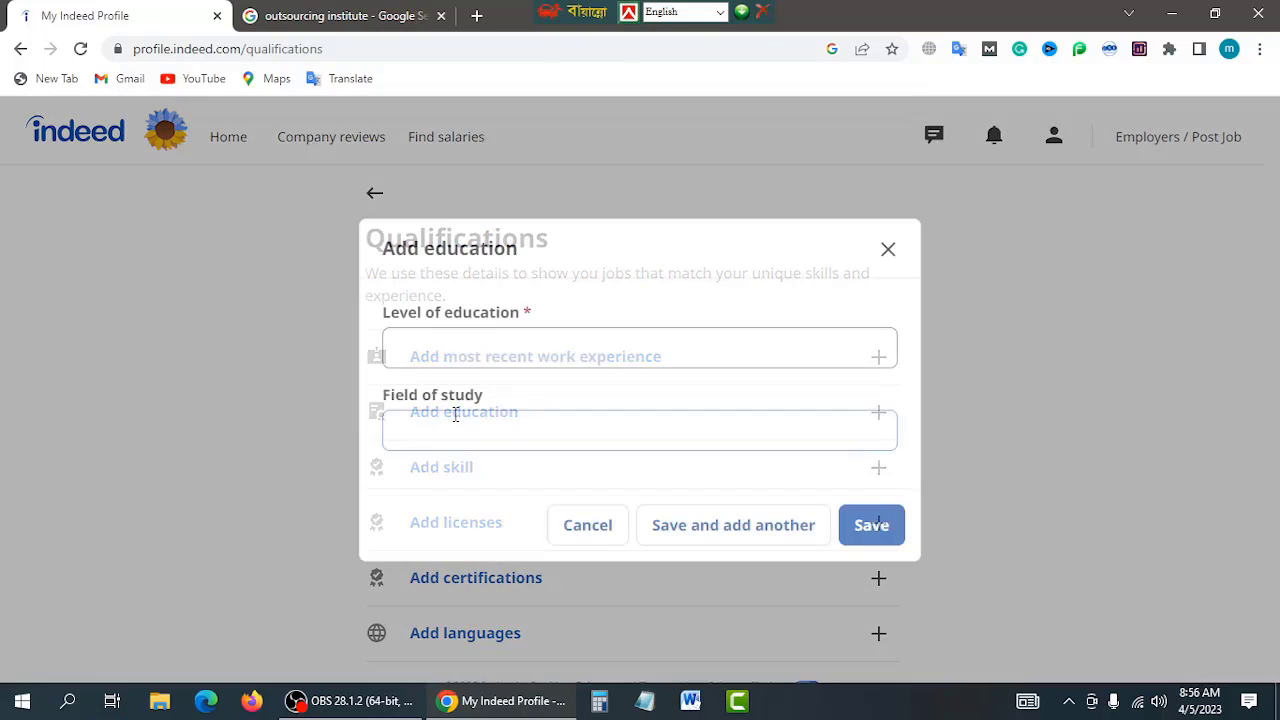
click(457, 354)
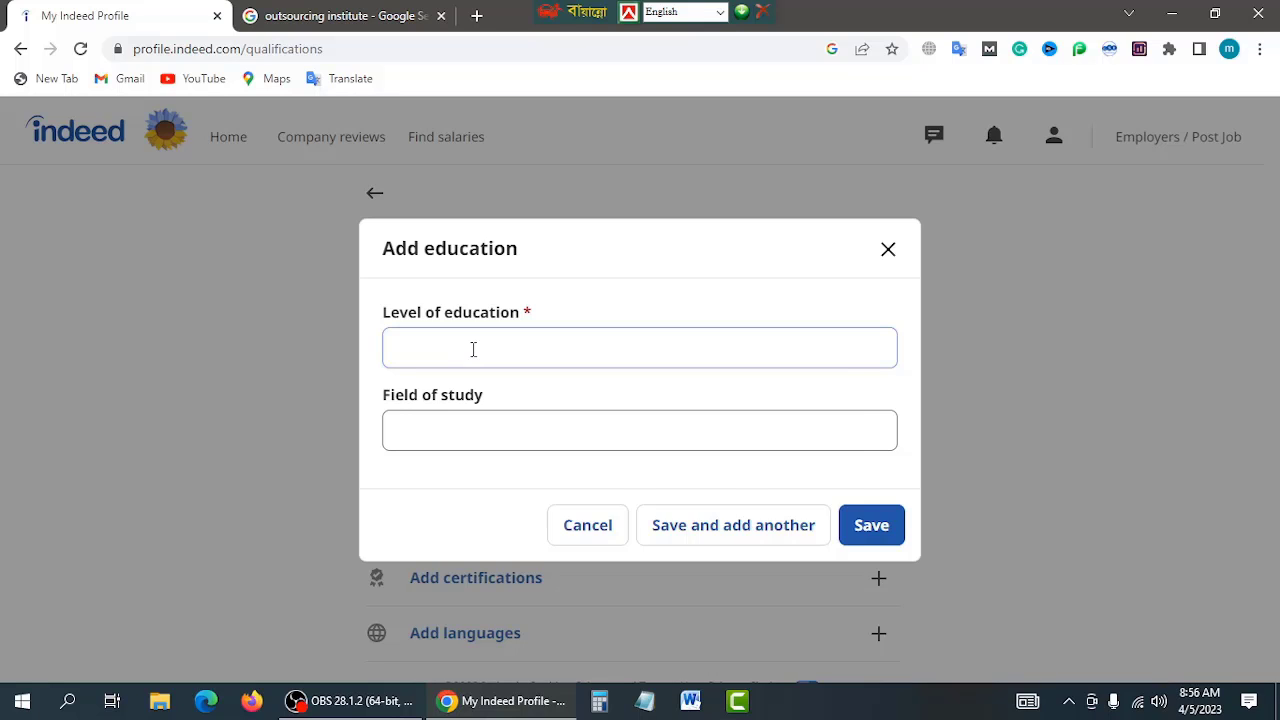
text(B)
click(449, 478)
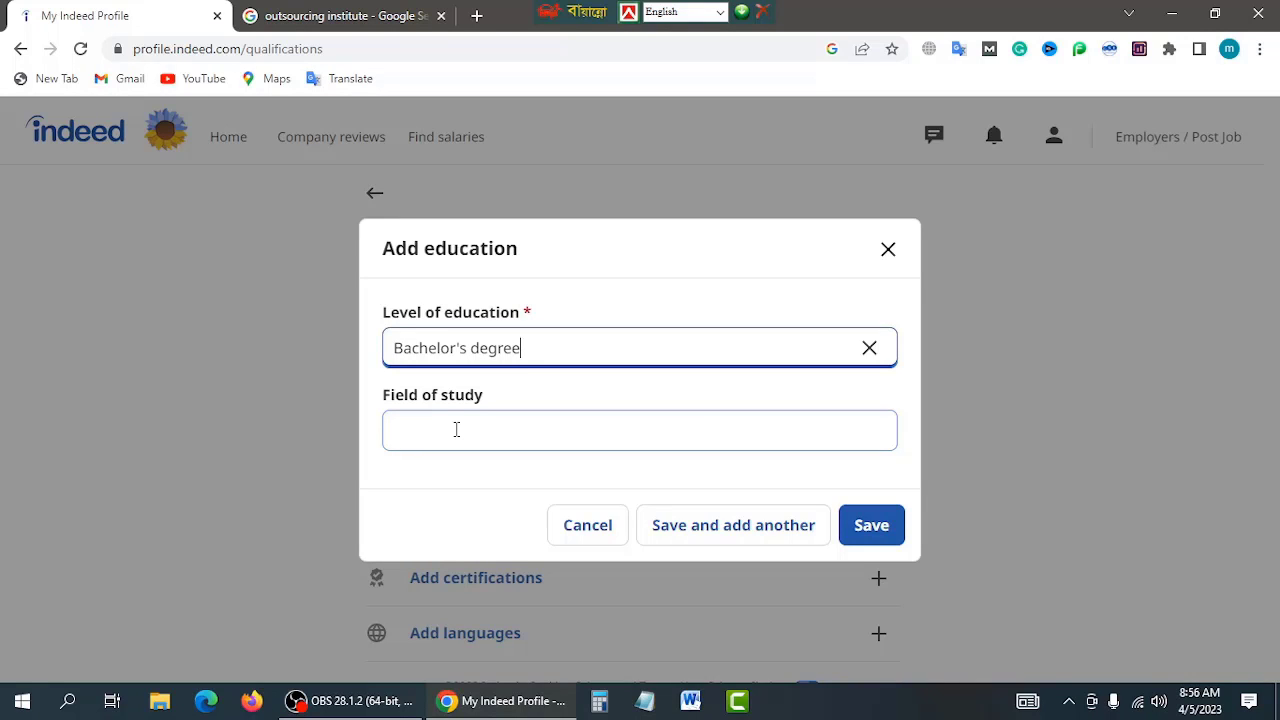
click(456, 429)
text(bus)
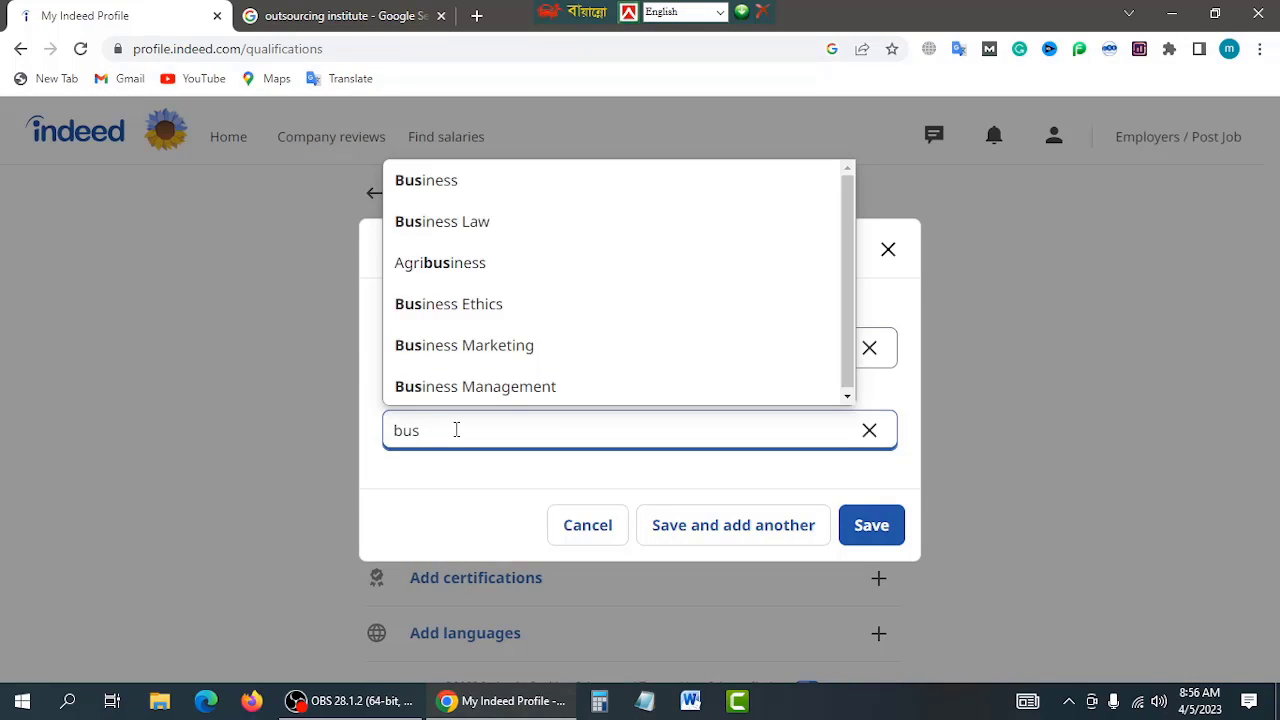
click(524, 400)
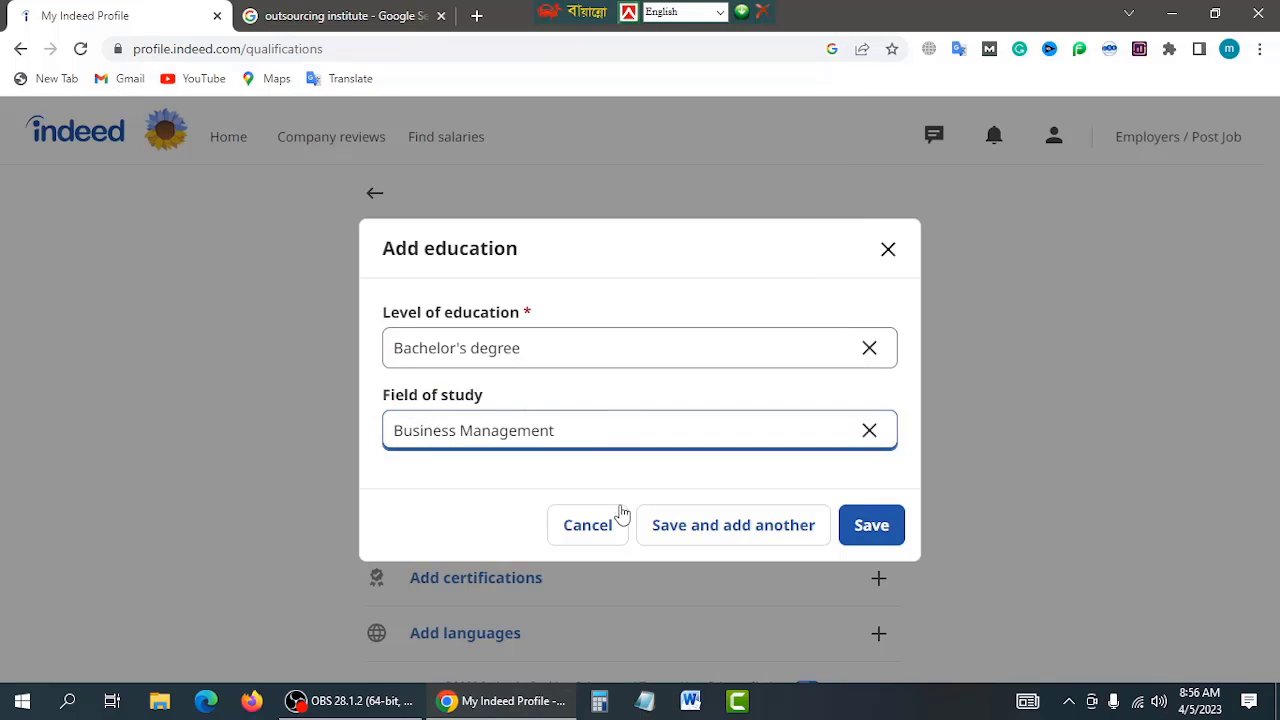
click(880, 531)
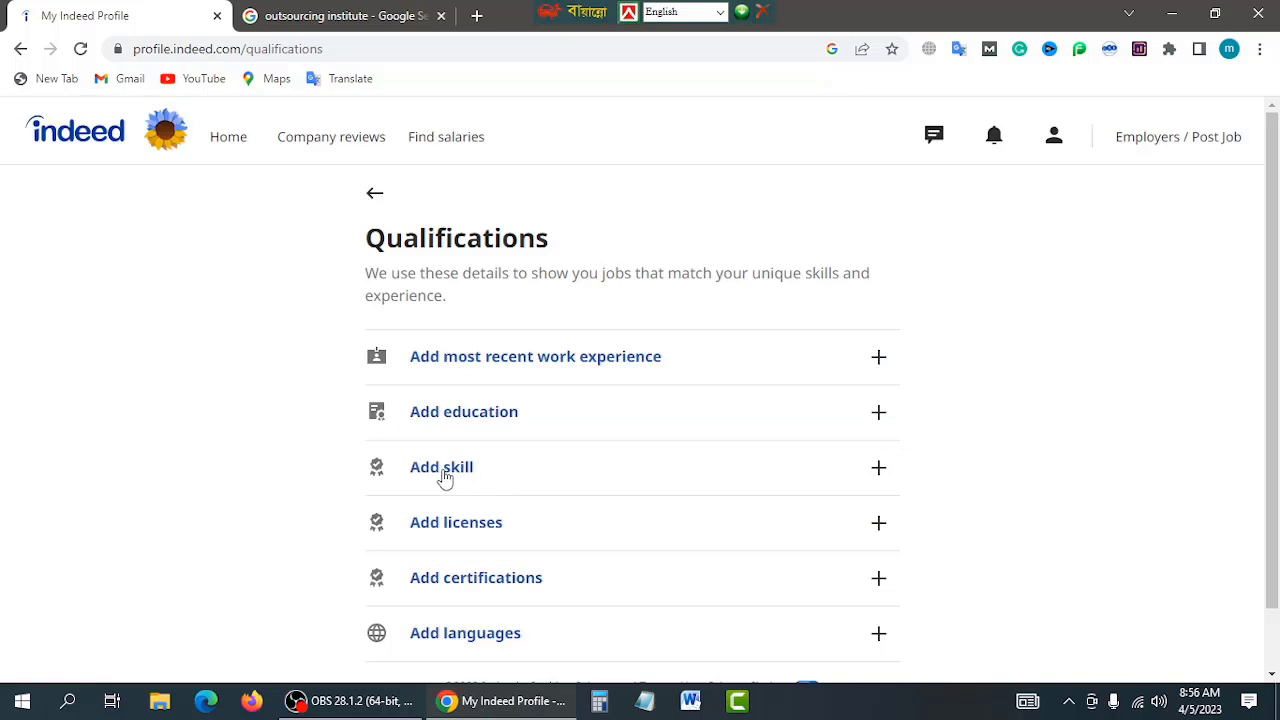
Step: Add 'digital marketing management' to Skills with 5 years of experience and save it
click(443, 468)
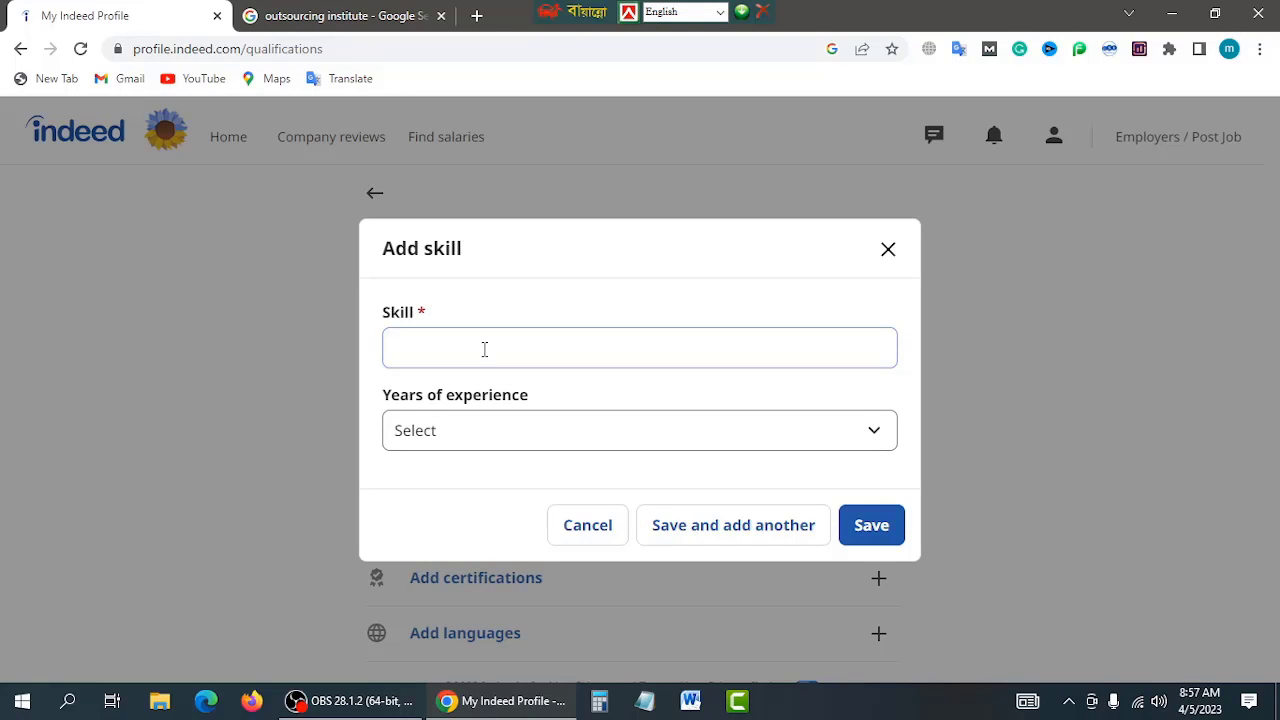
click(484, 349)
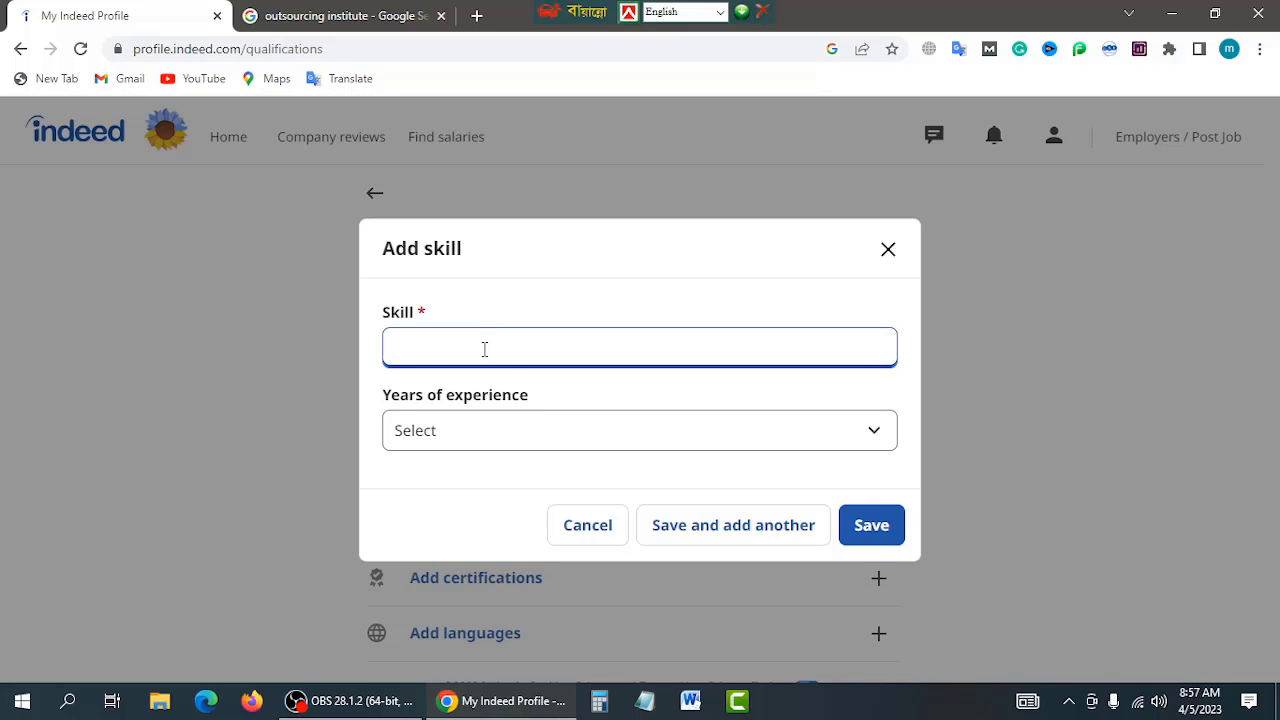
text(digital marketing management)
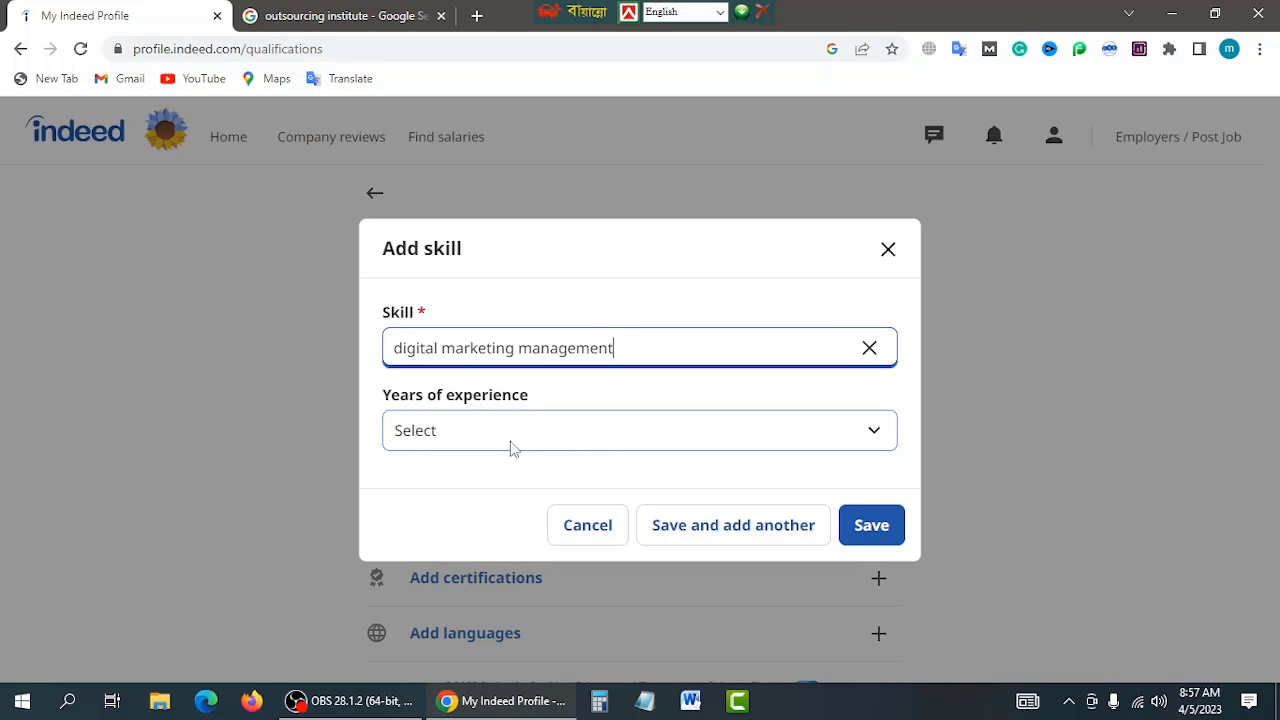
click(876, 438)
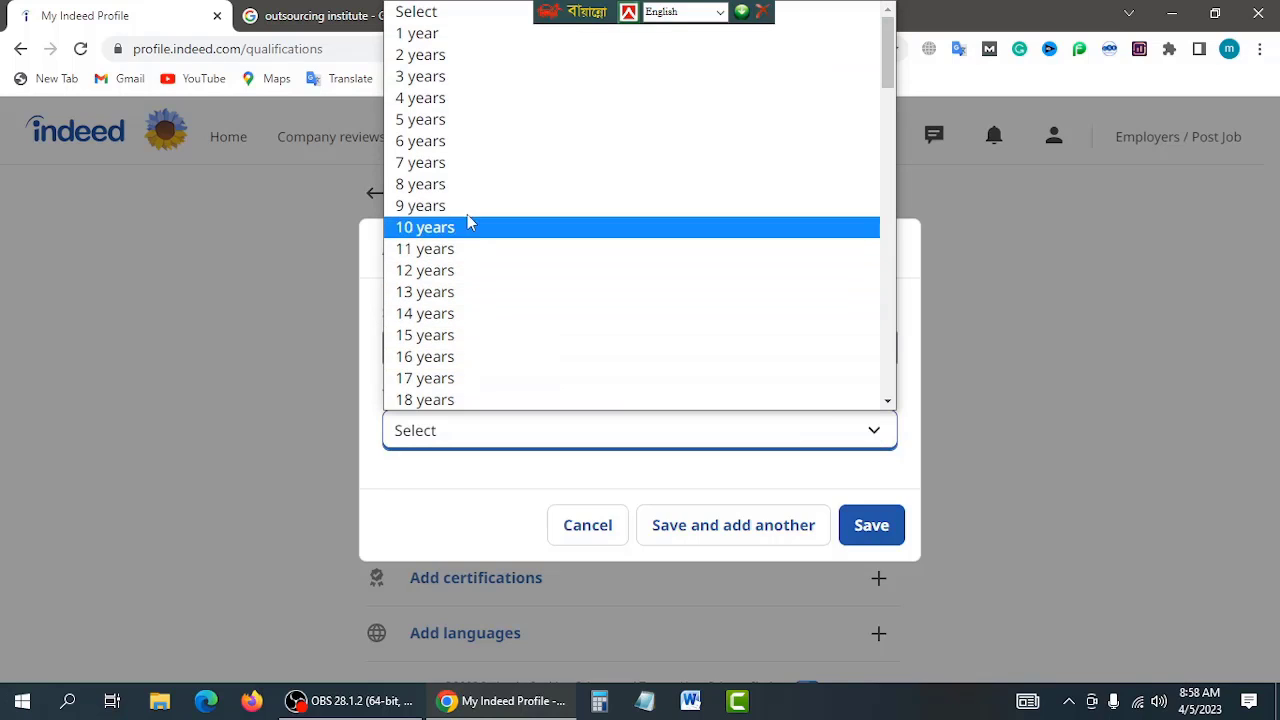
click(438, 124)
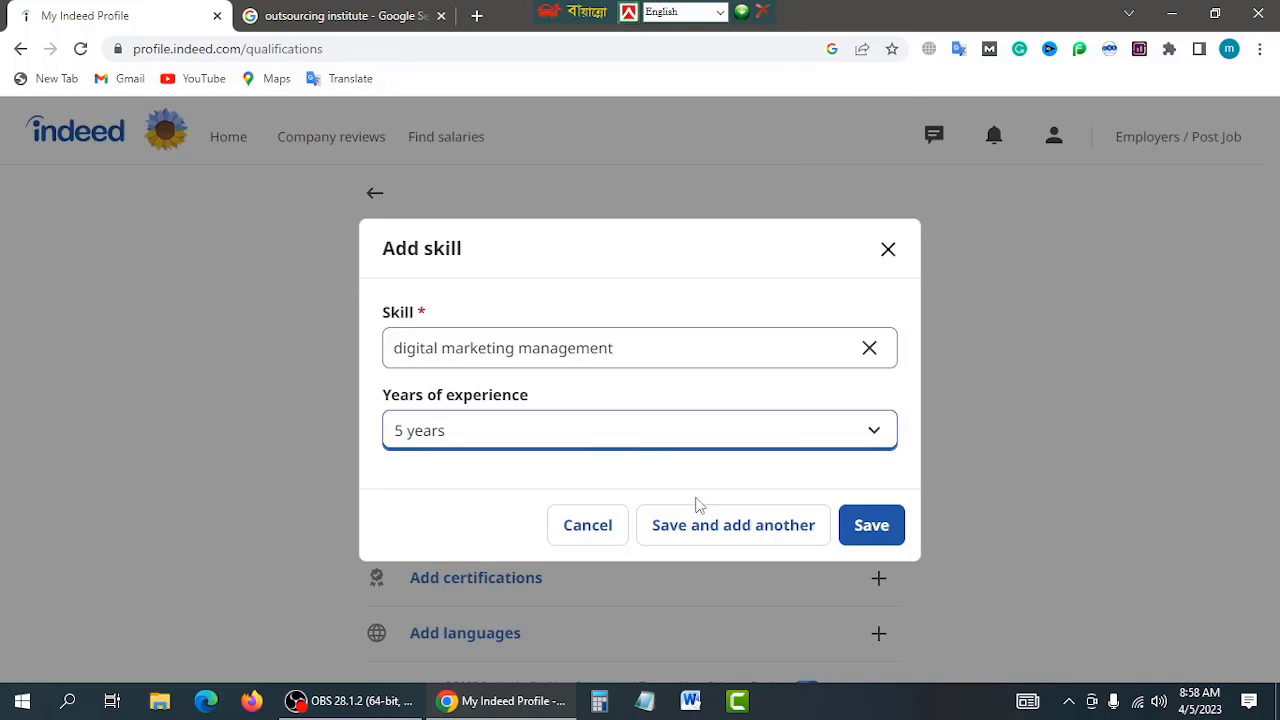
click(886, 537)
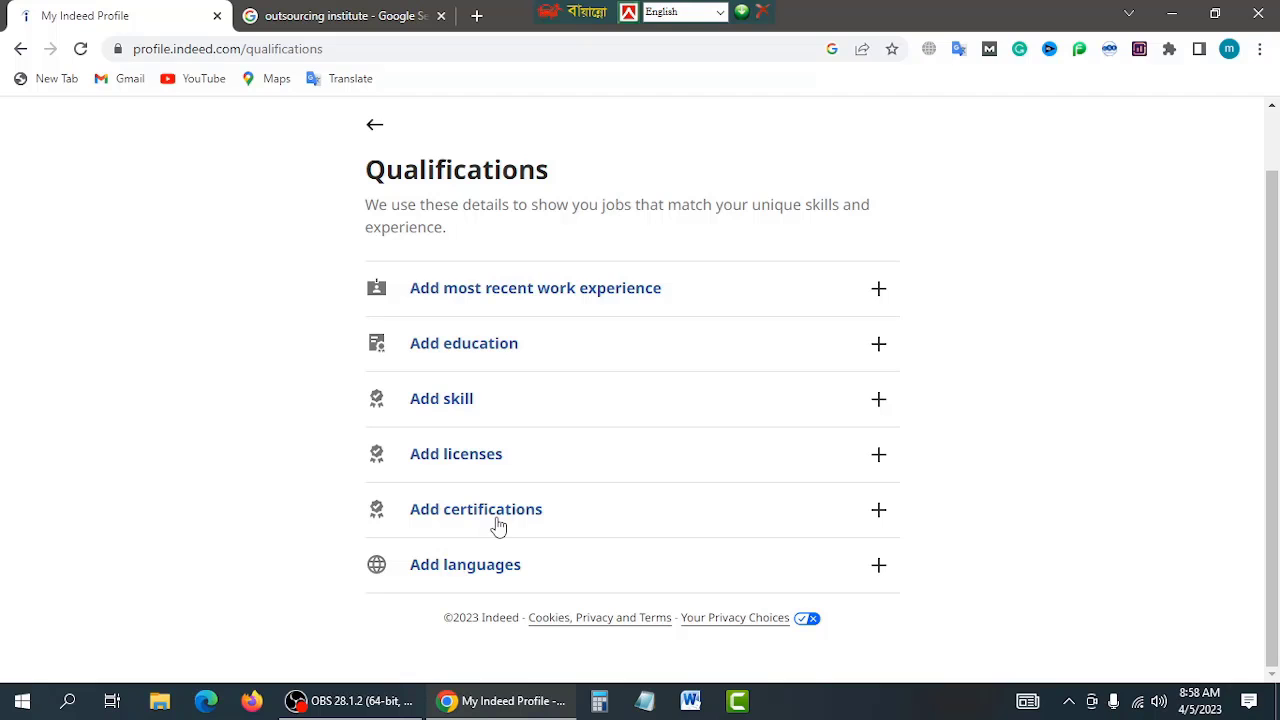
Step: Start a certification entry with an August 2024 expiration date, then open a new browser tab
click(498, 527)
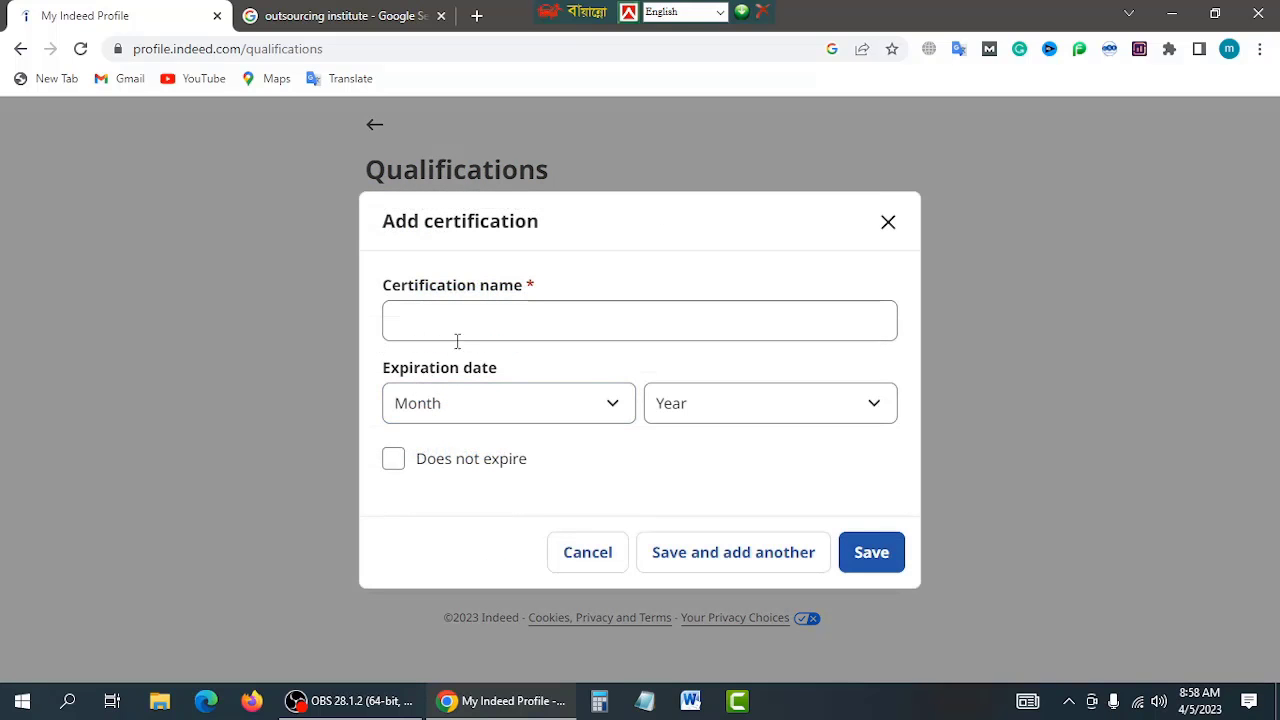
click(473, 325)
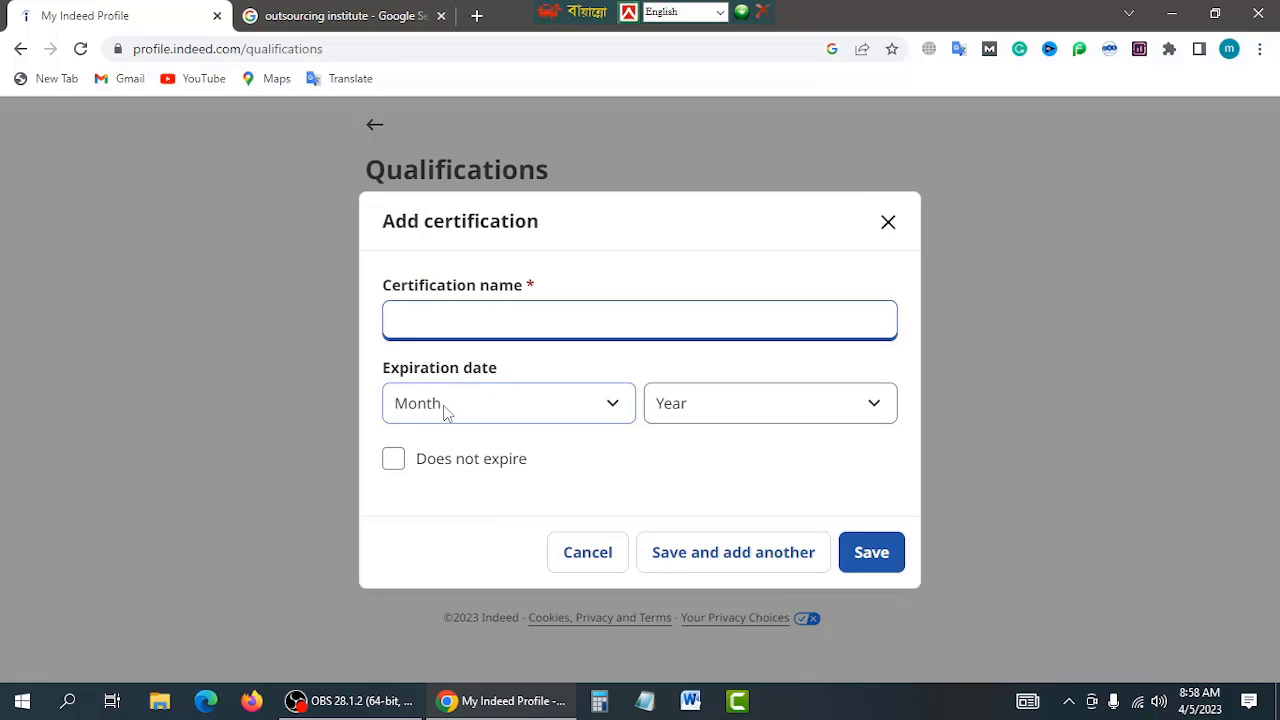
click(614, 408)
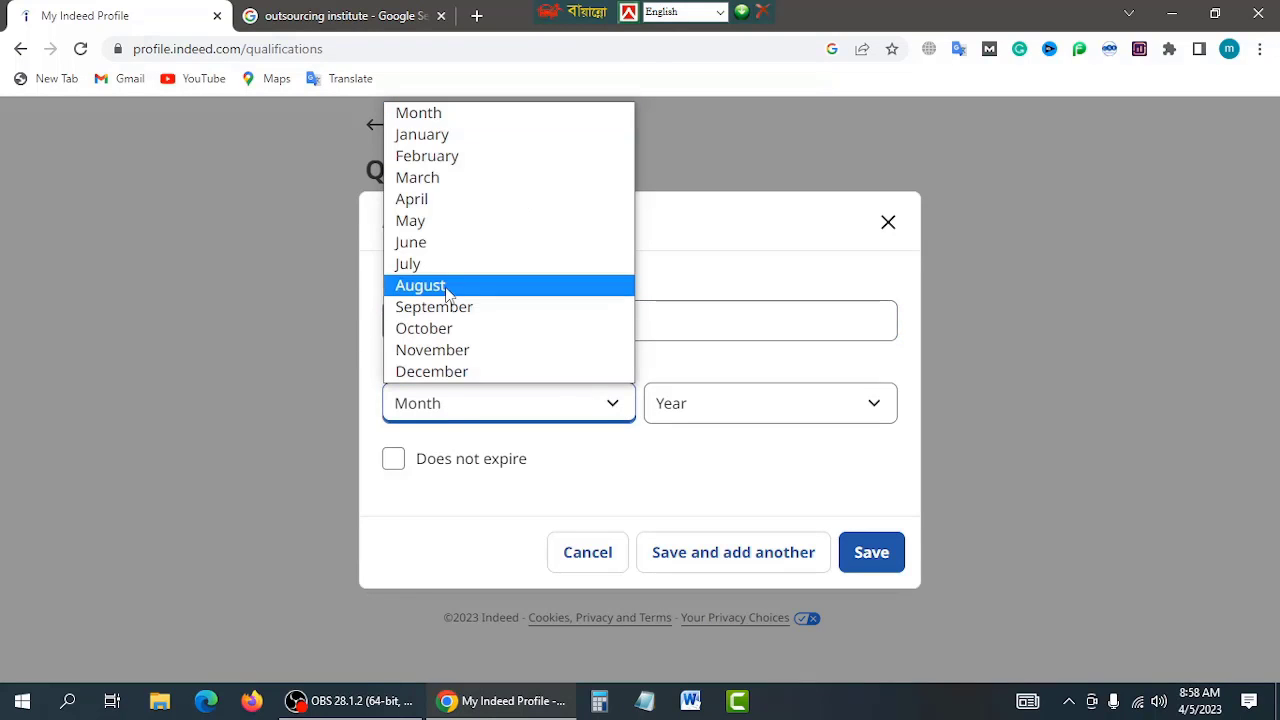
click(446, 287)
click(888, 414)
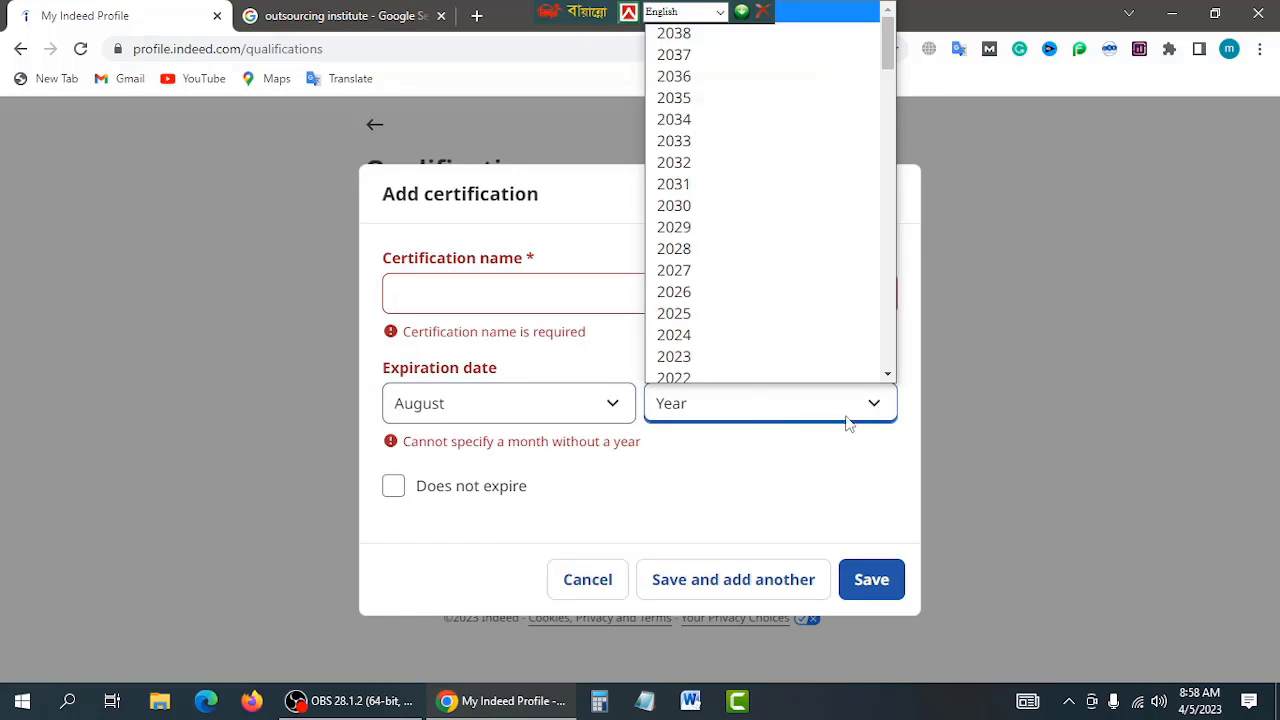
click(680, 335)
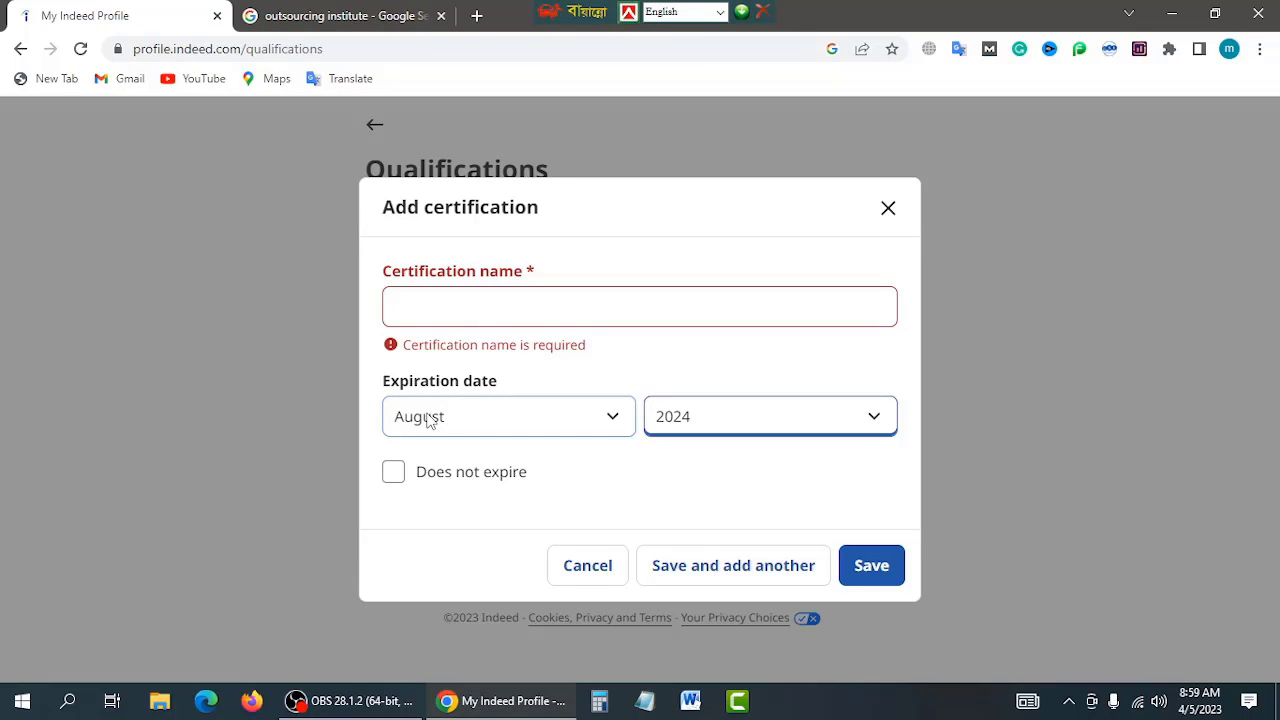
click(478, 17)
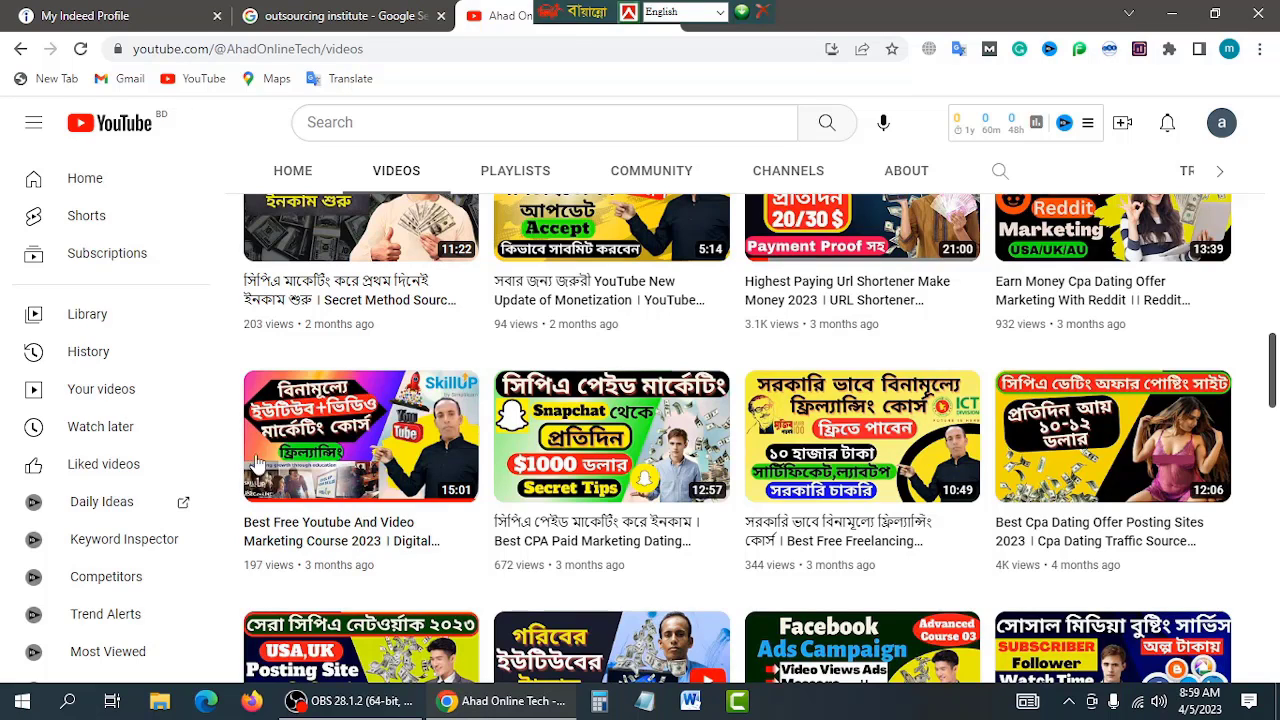
Step: Back on the Indeed profile tab, close the unfinished Add certification form without saving
mouse_move(417, 552)
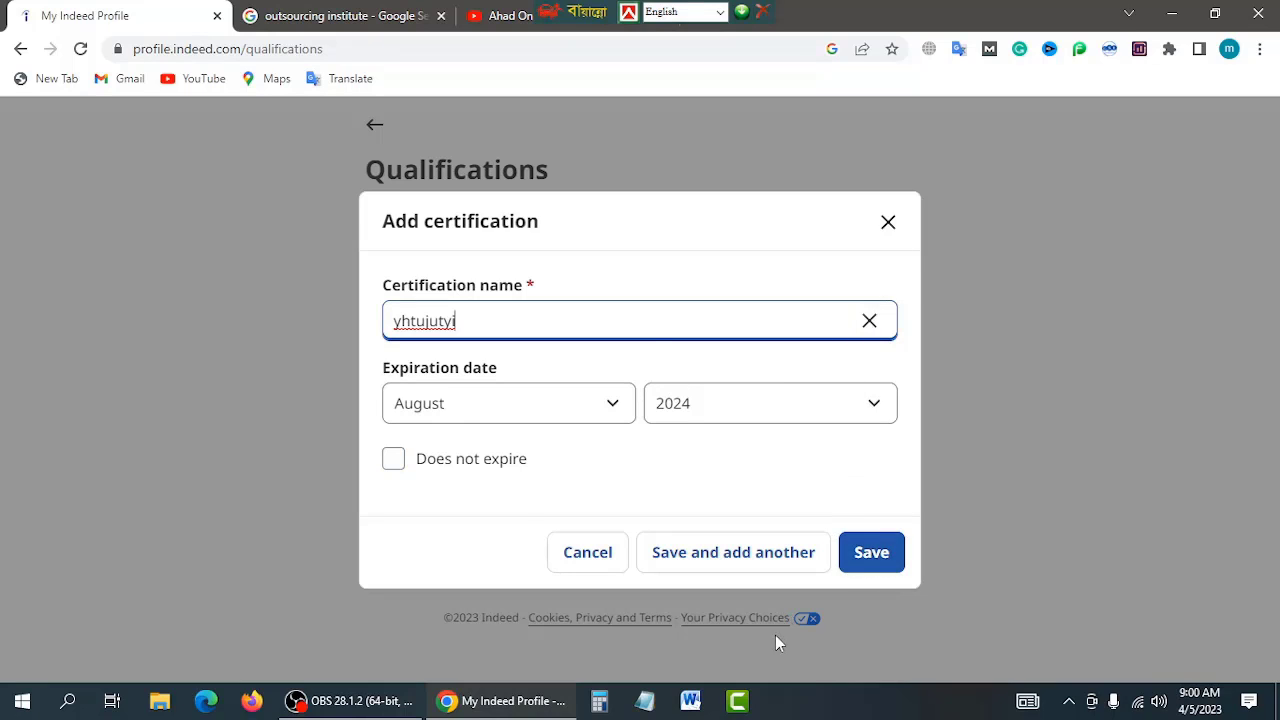
click(587, 555)
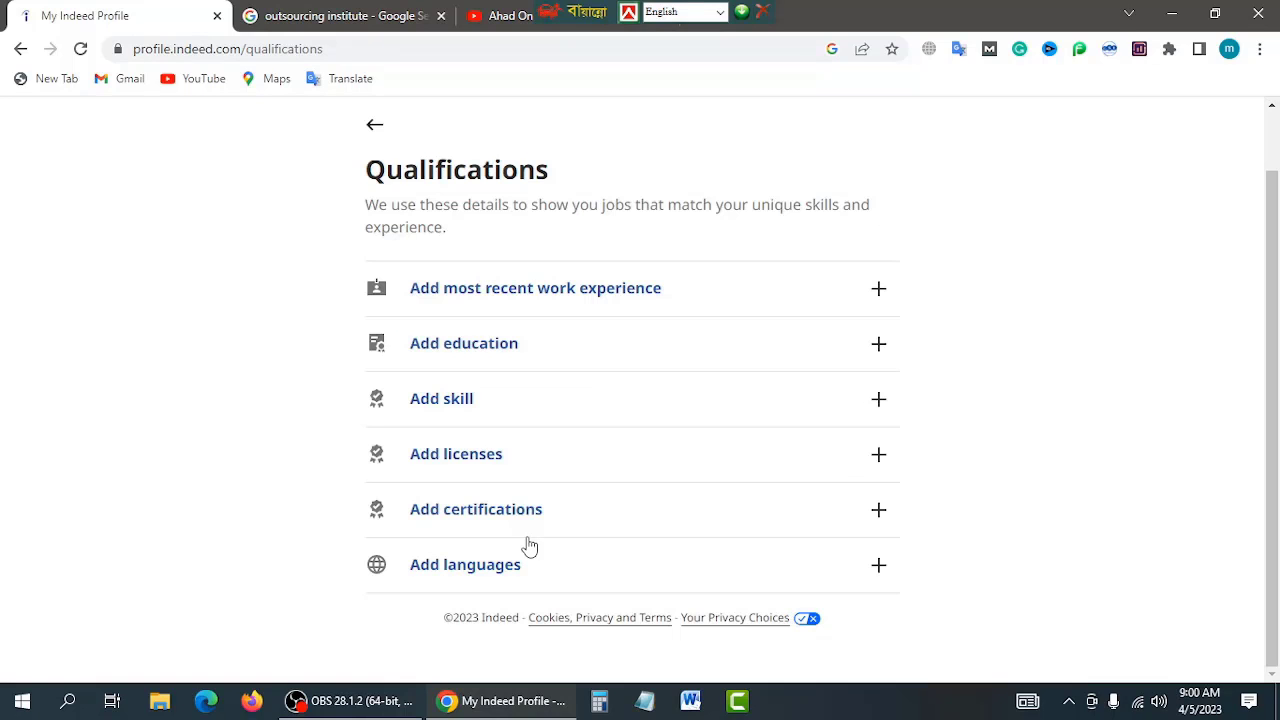
Step: Add English as a language with Fluent proficiency and save it
click(457, 566)
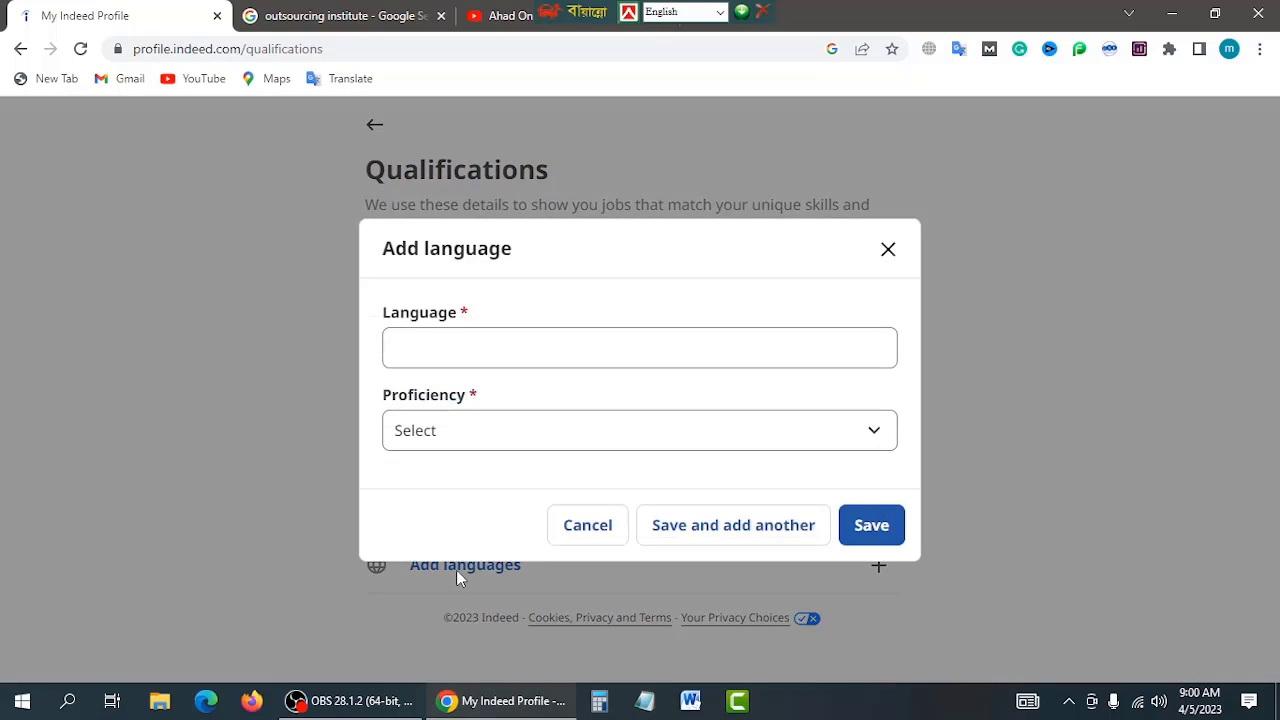
key(Tab)
click(428, 353)
text(English)
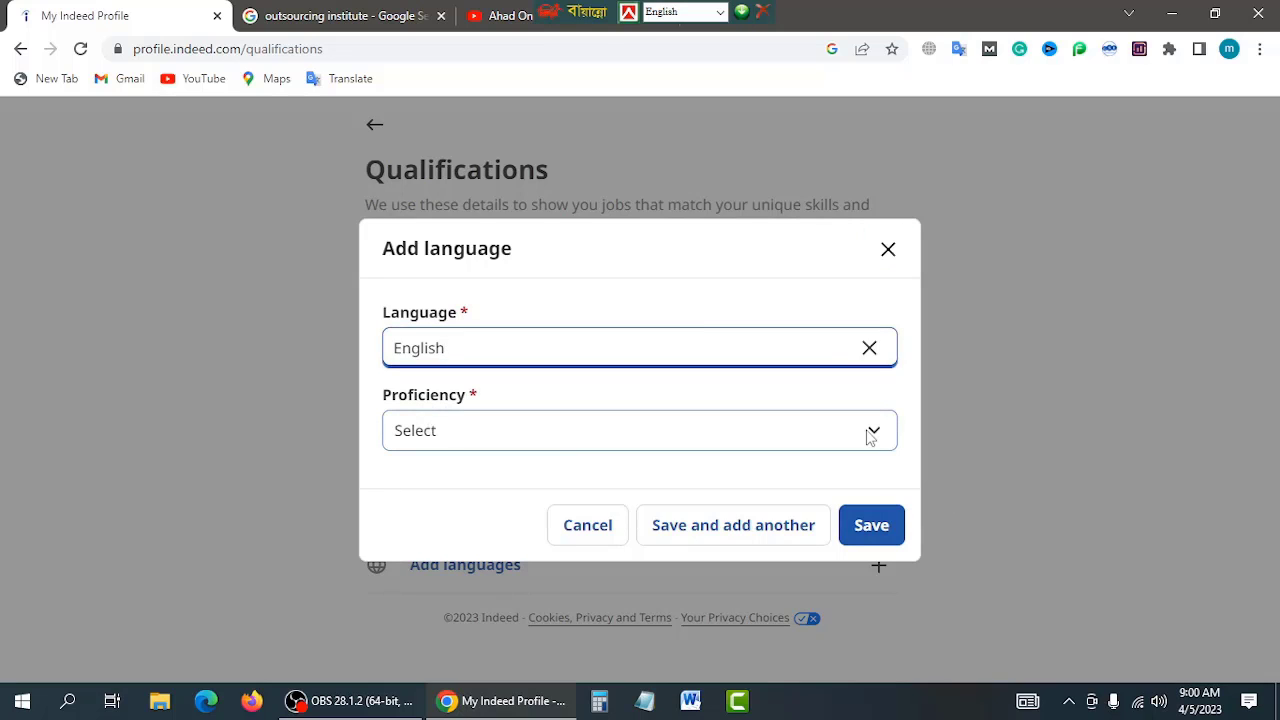
click(872, 432)
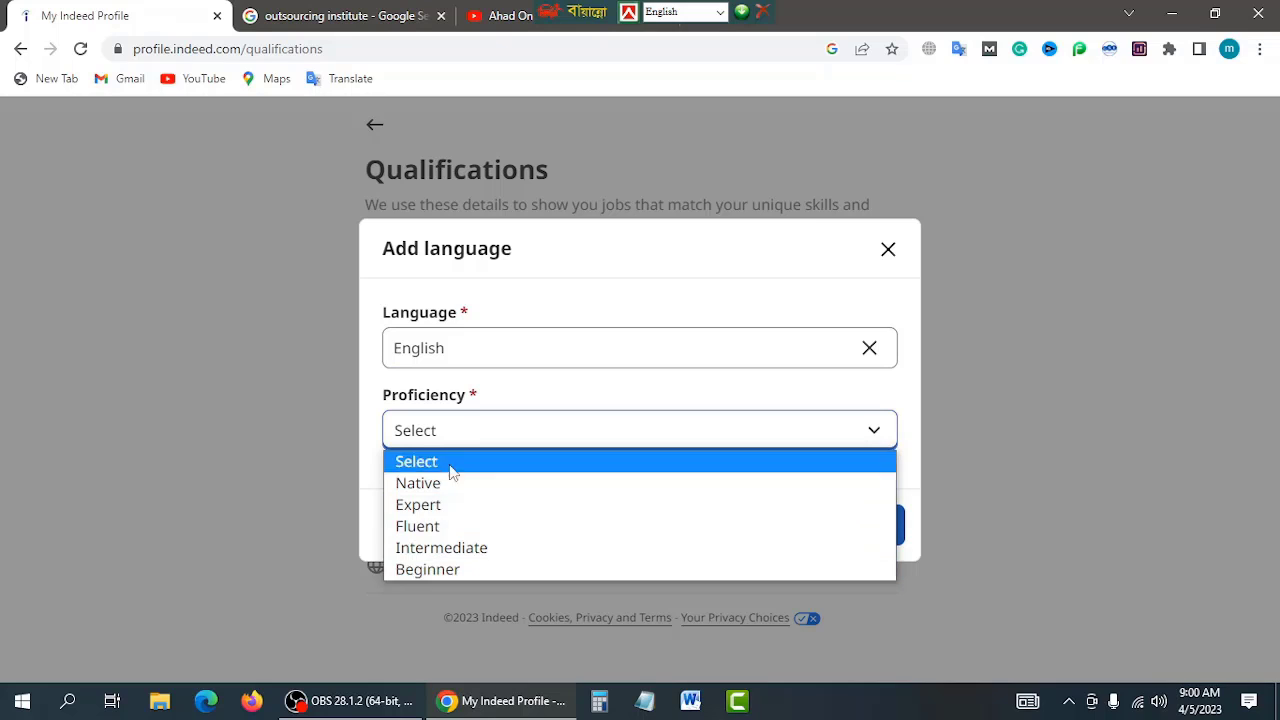
click(477, 526)
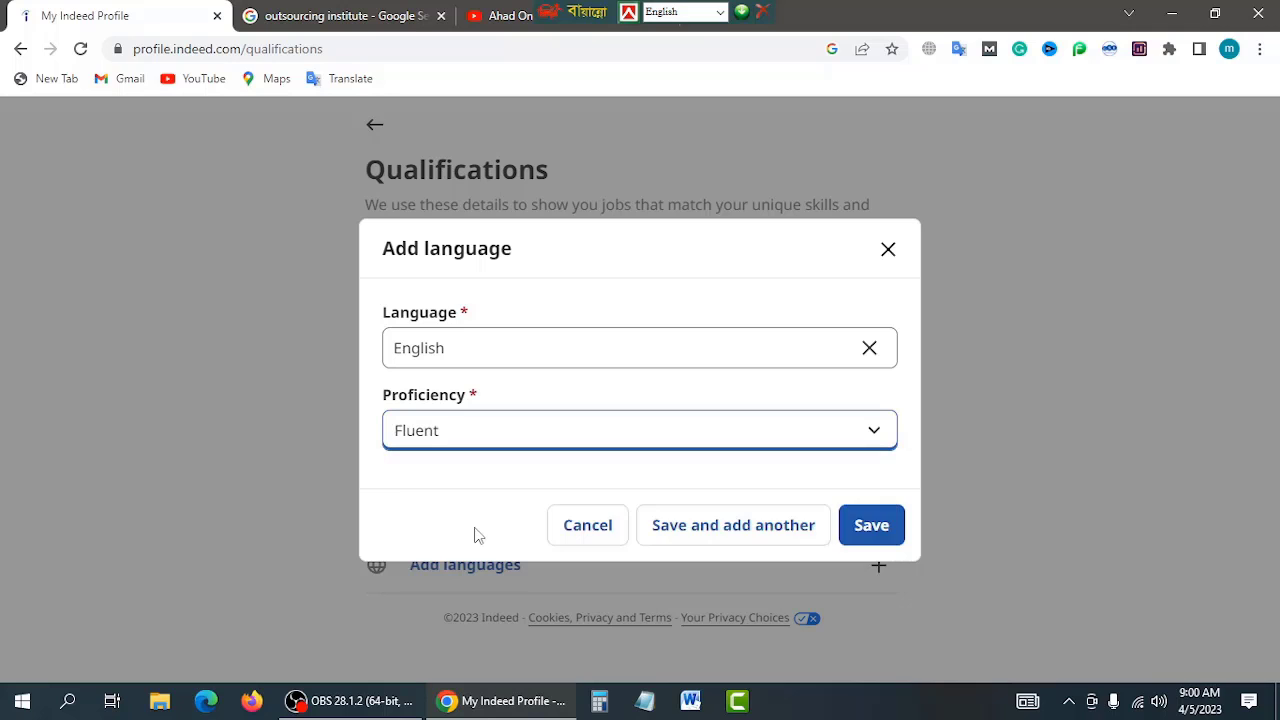
click(871, 526)
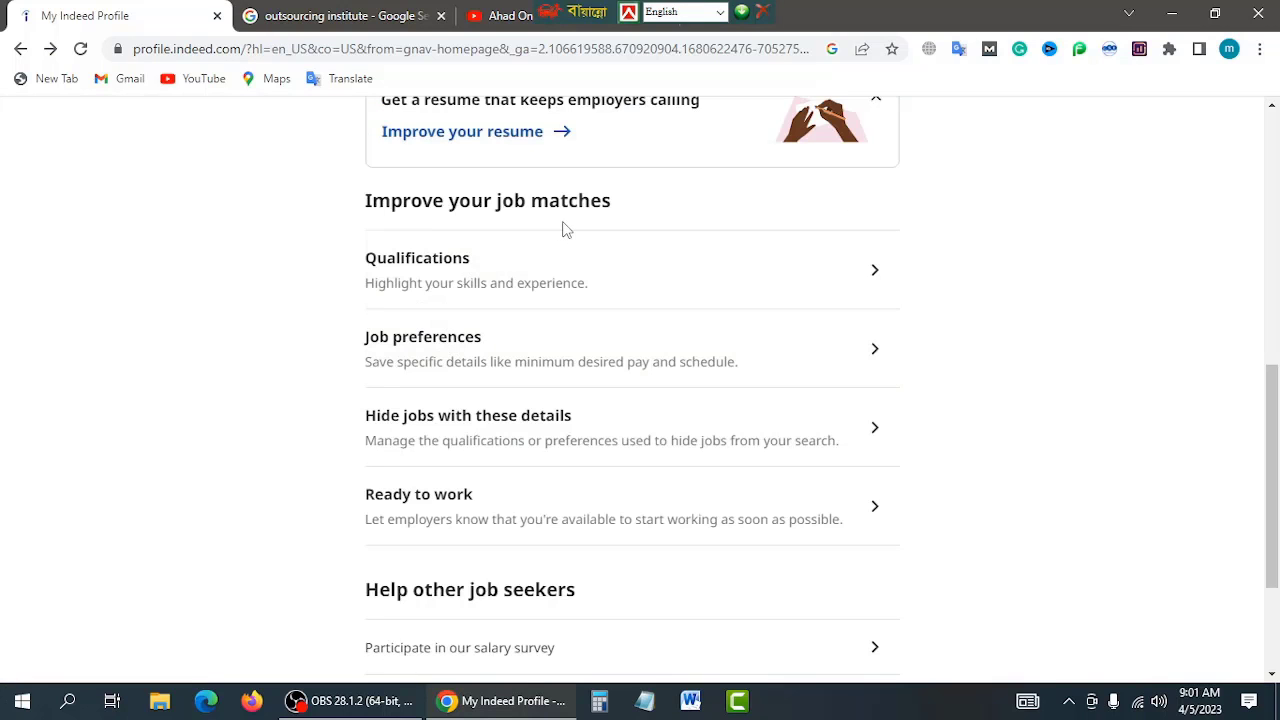
scroll(572, 280, down, 1)
scroll(575, 289, down, 1)
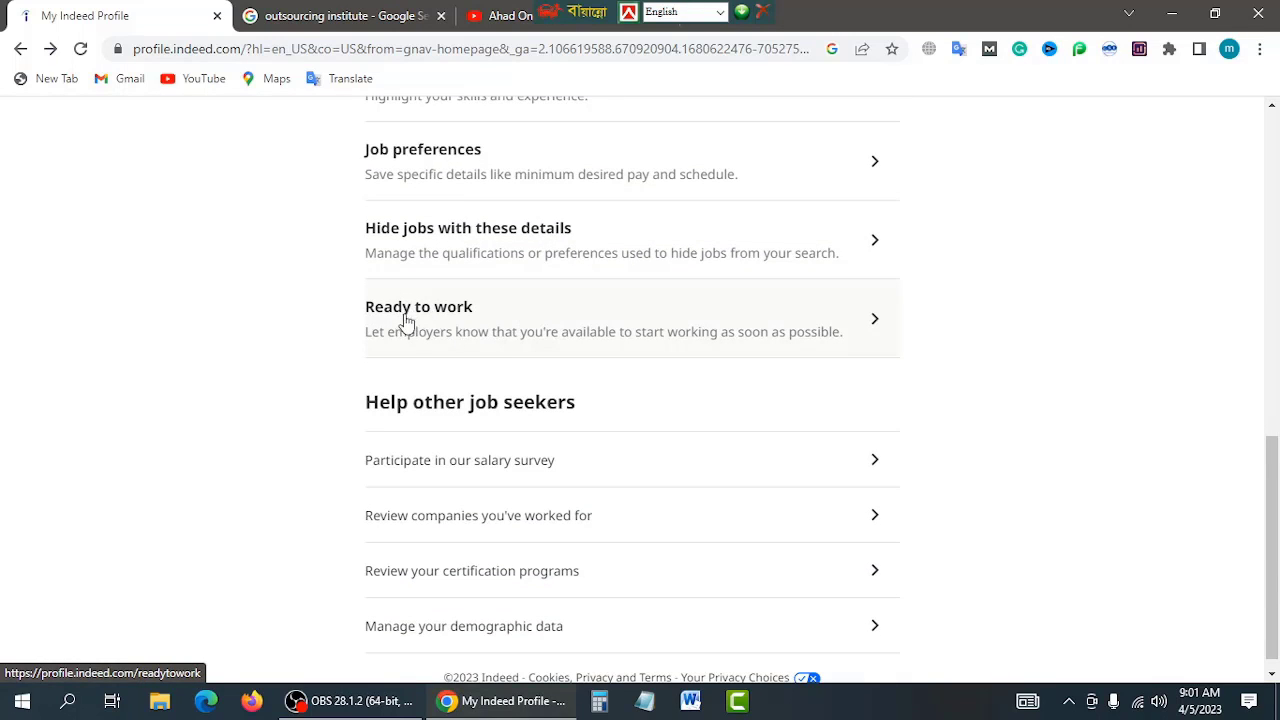
click(450, 317)
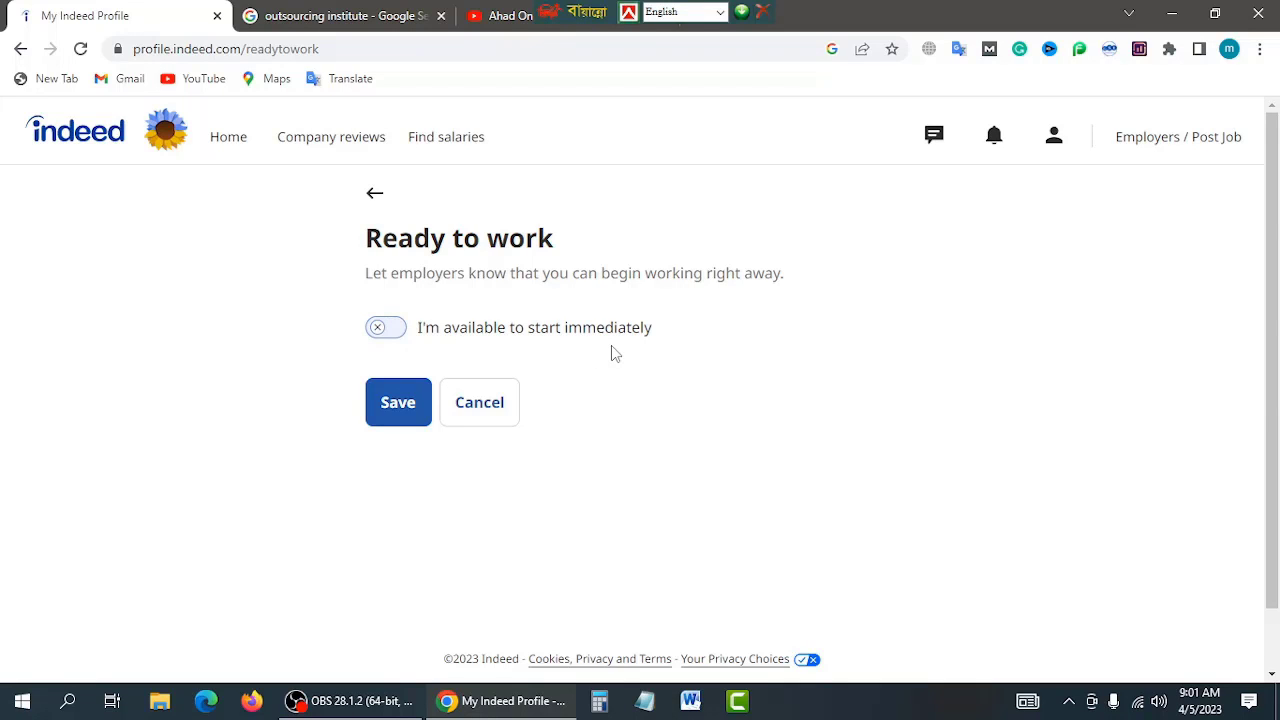
click(392, 334)
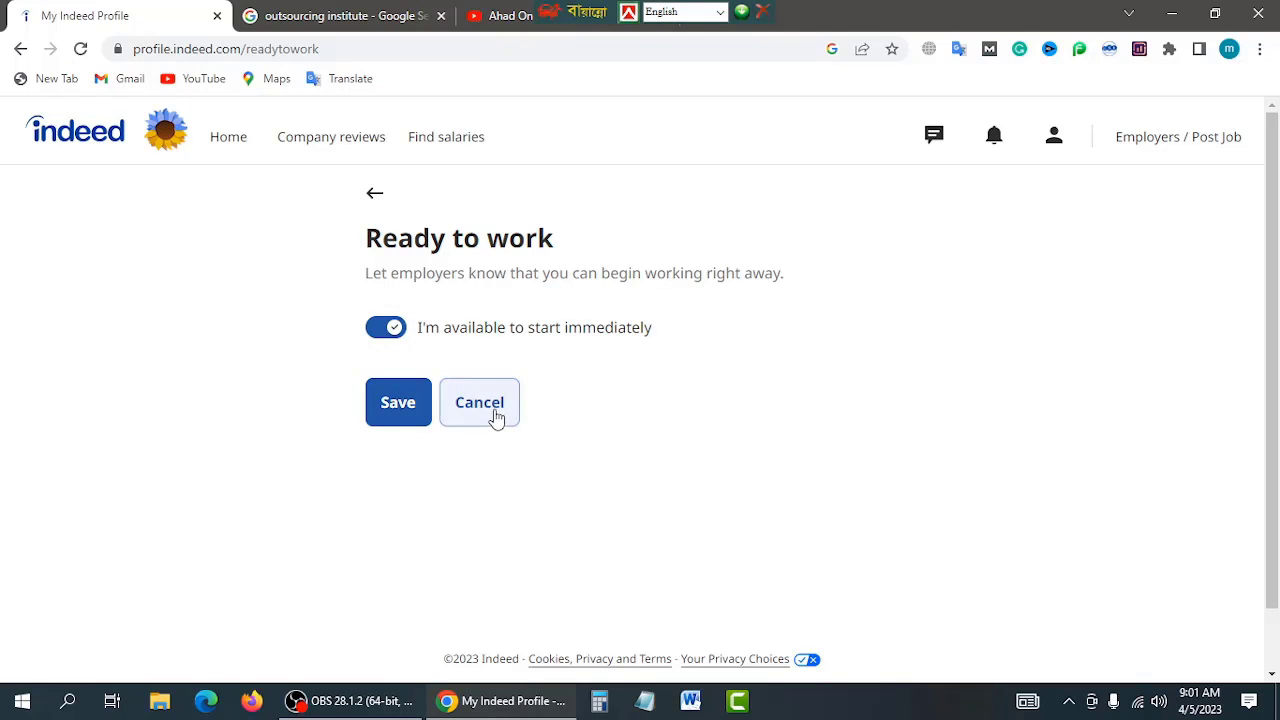
click(446, 404)
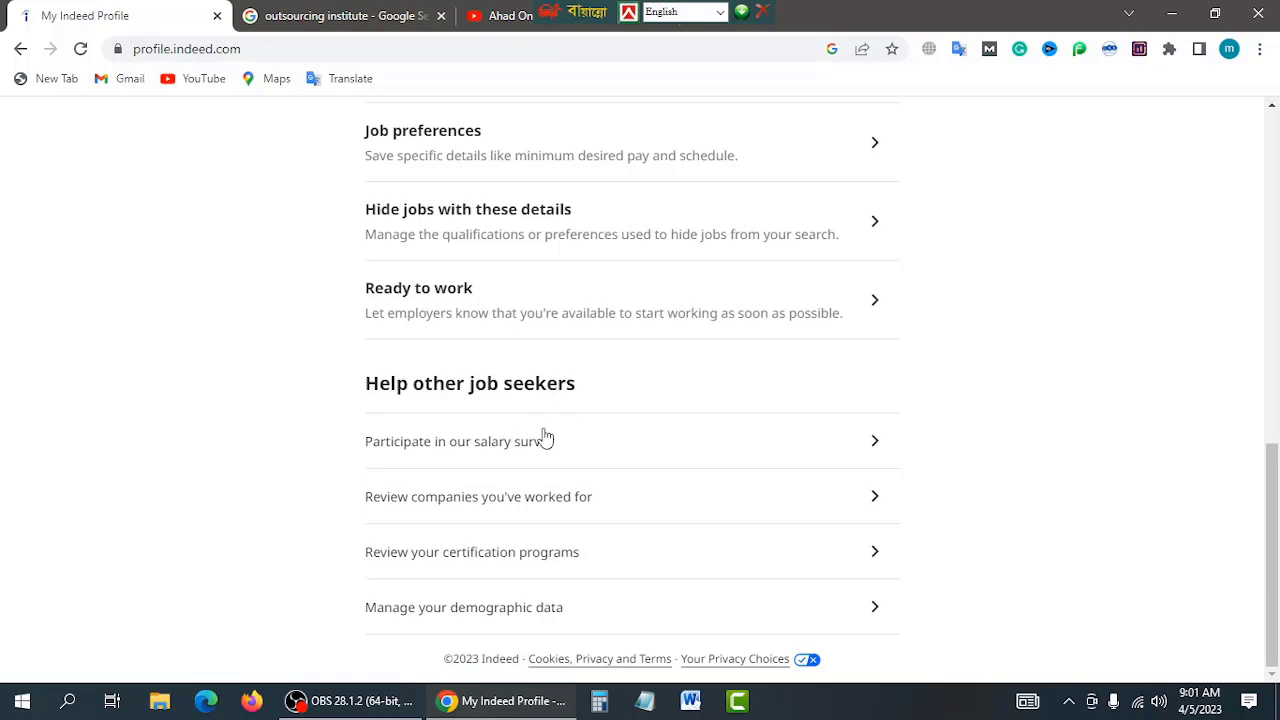
Step: Go back twice past the profile pages and open Indeed's Home job search page
scroll(528, 517, up, 1)
scroll(510, 470, down, 1)
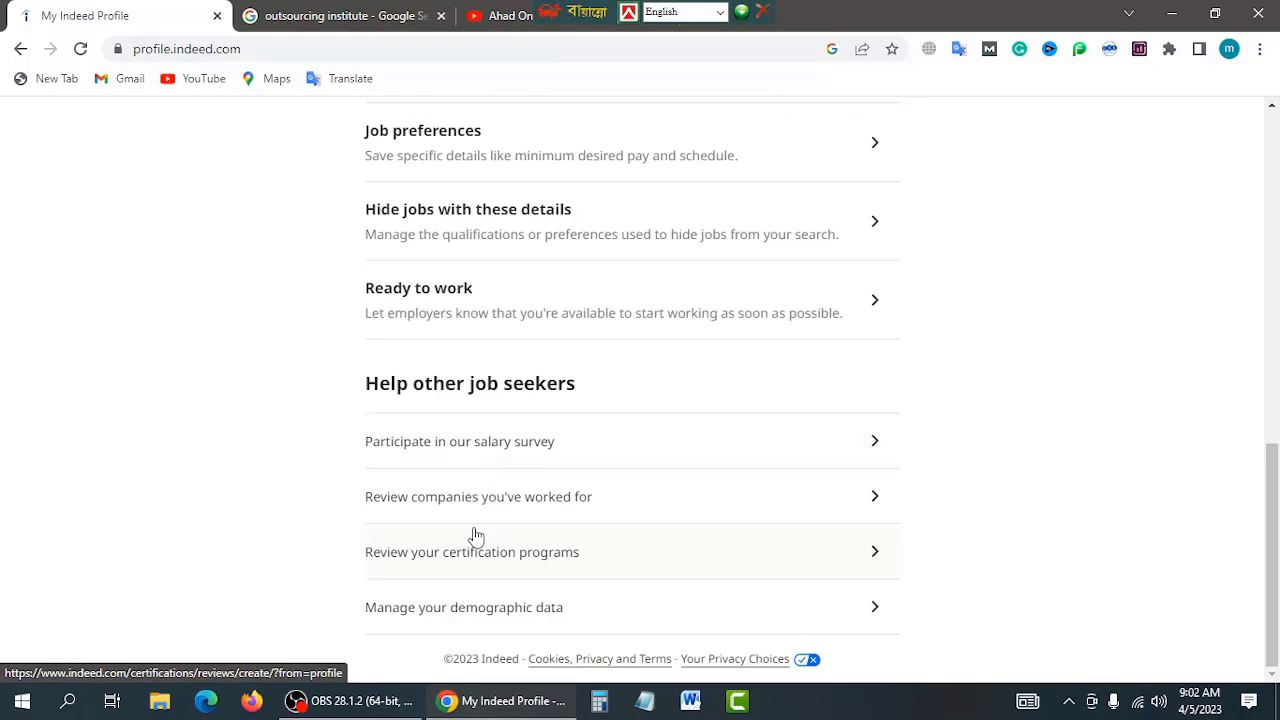
click(19, 50)
click(19, 50)
click(225, 142)
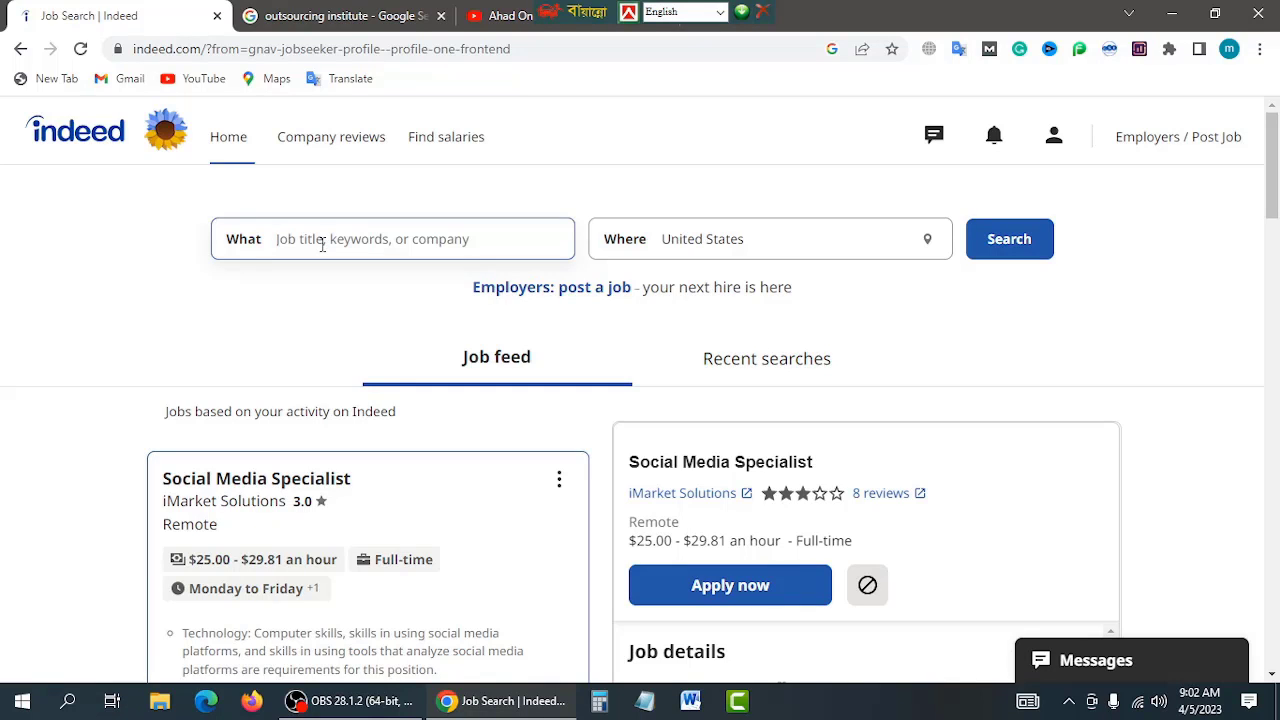
Step: Fill the What field with the 'digital marketing manager' suggestion from typing 'digital mar'
click(322, 245)
text(digital mar)
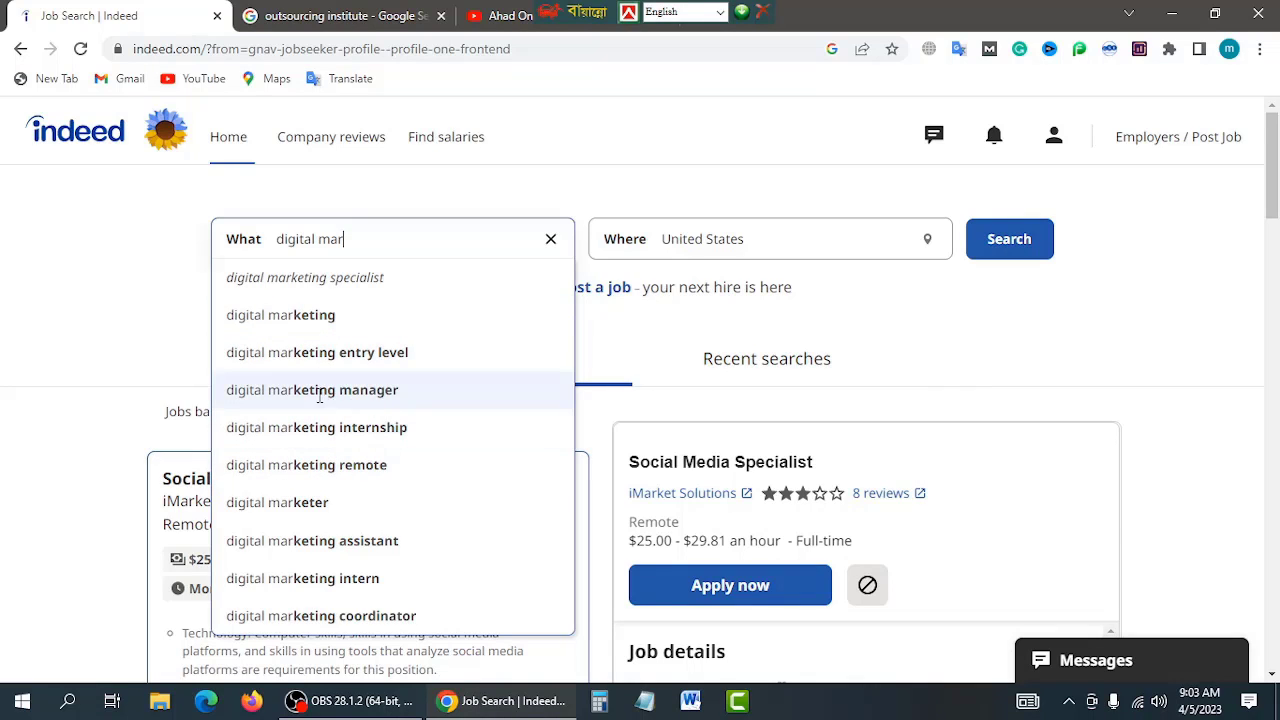
click(302, 392)
click(302, 392)
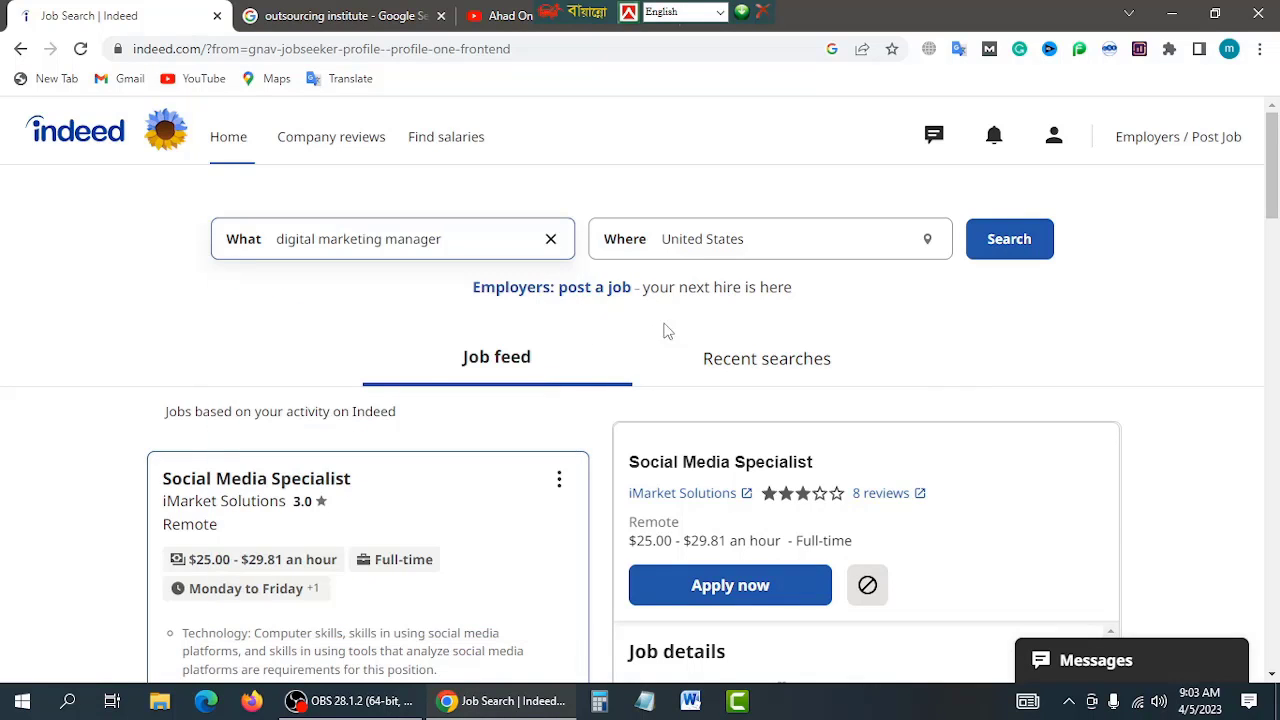
click(808, 260)
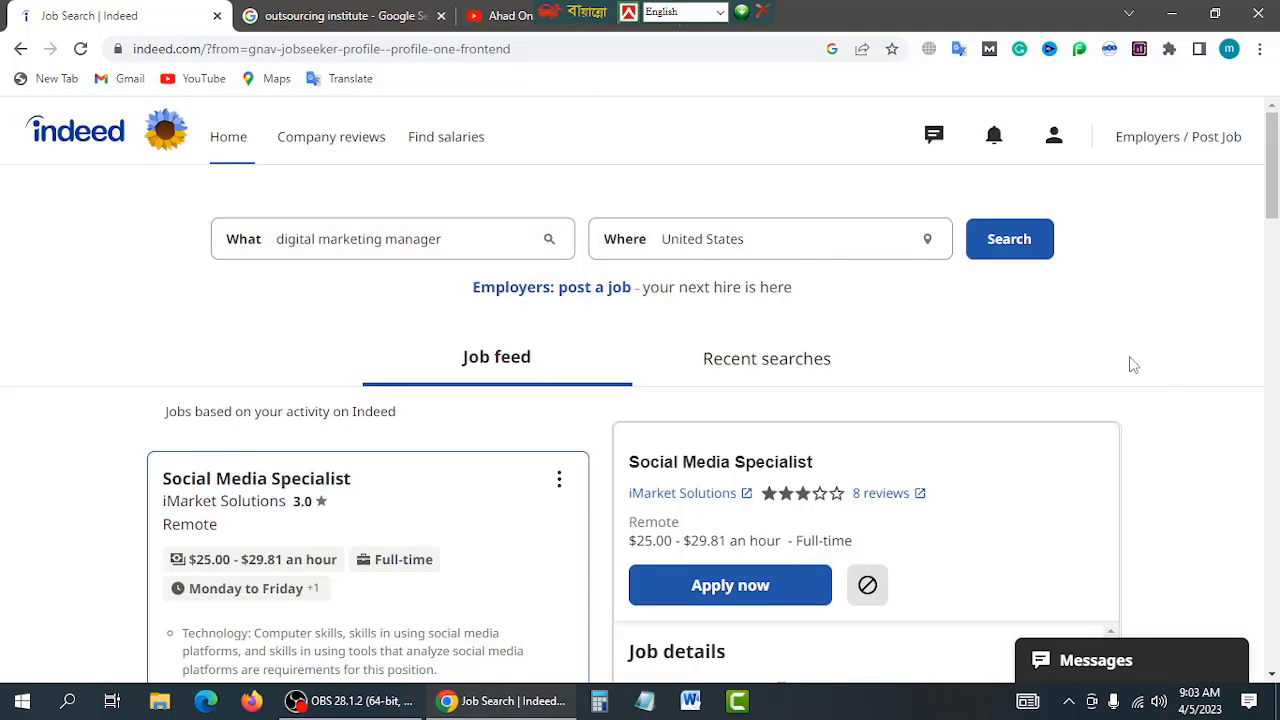
Step: After trying uk and Remote, set Where to United States and run the search
click(768, 239)
key(BackSpace)
key(BackSpace)
key(BackSpace)
key(BackSpace)
key(BackSpace)
key(BackSpace)
key(BackSpace)
key(BackSpace)
key(BackSpace)
key(BackSpace)
key(BackSpace)
key(BackSpace)
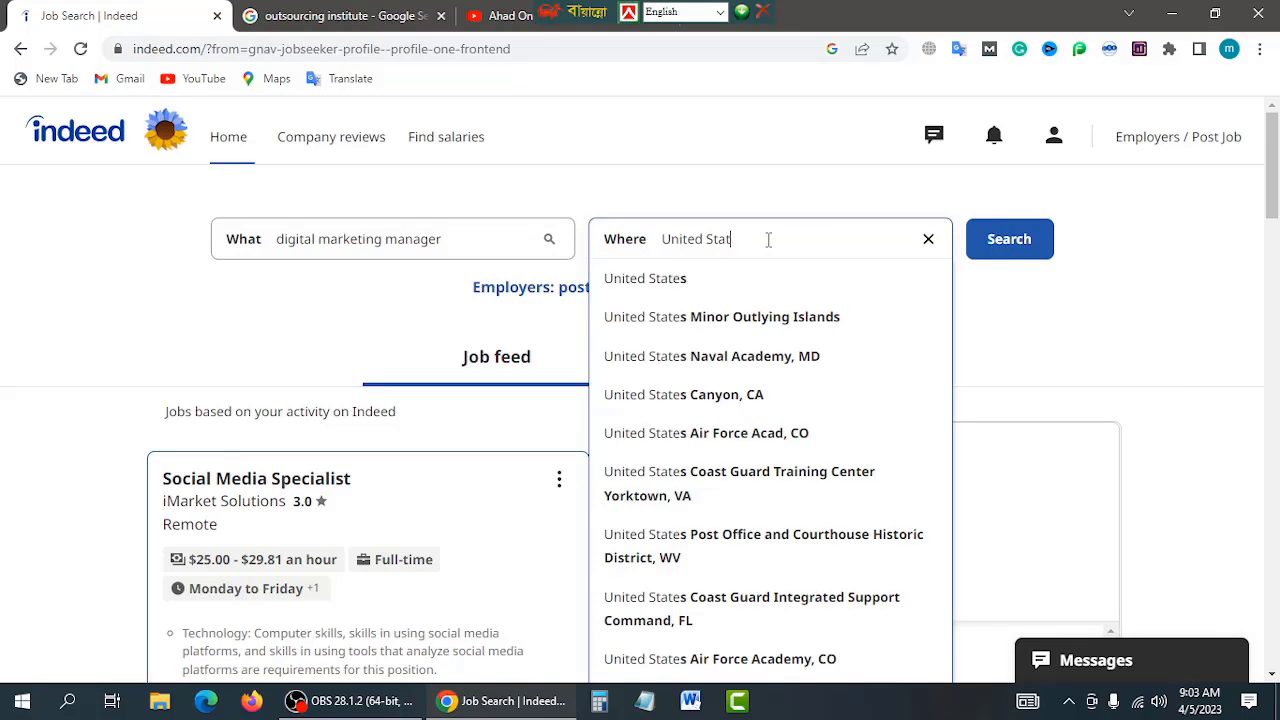
key(BackSpace)
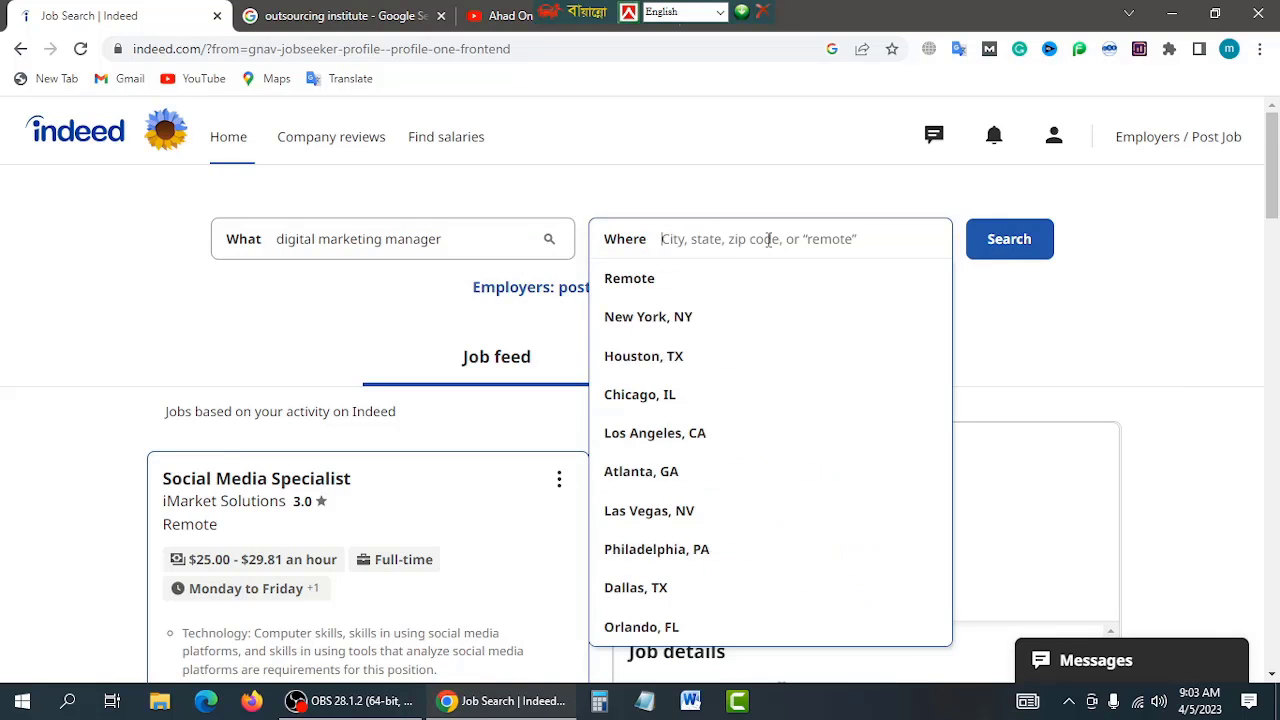
text(uk)
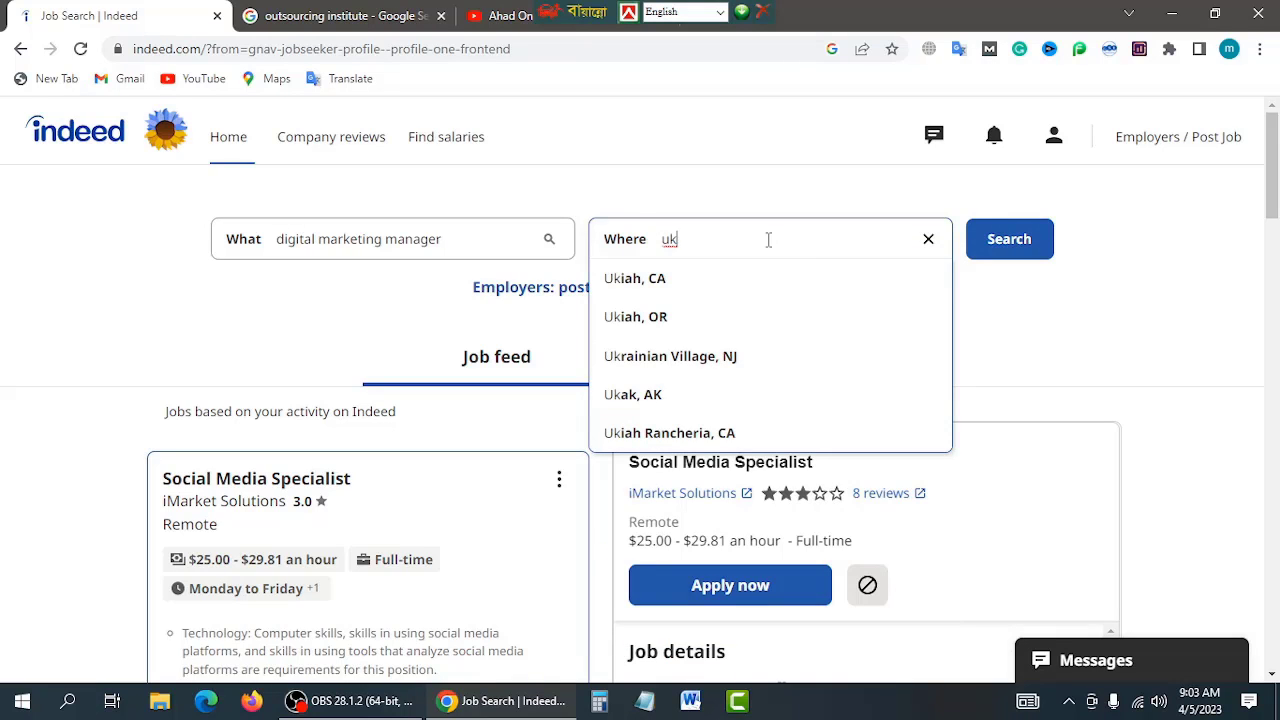
key(BackSpace)
key(BackSpace)
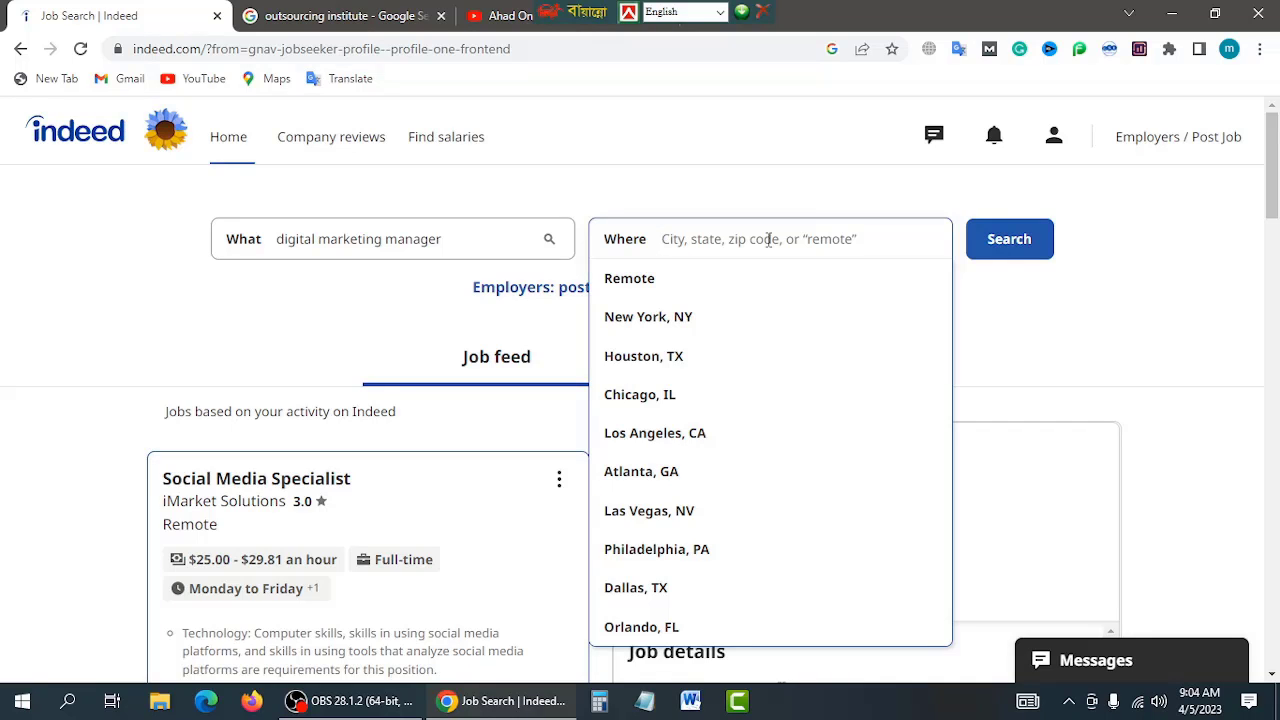
click(616, 279)
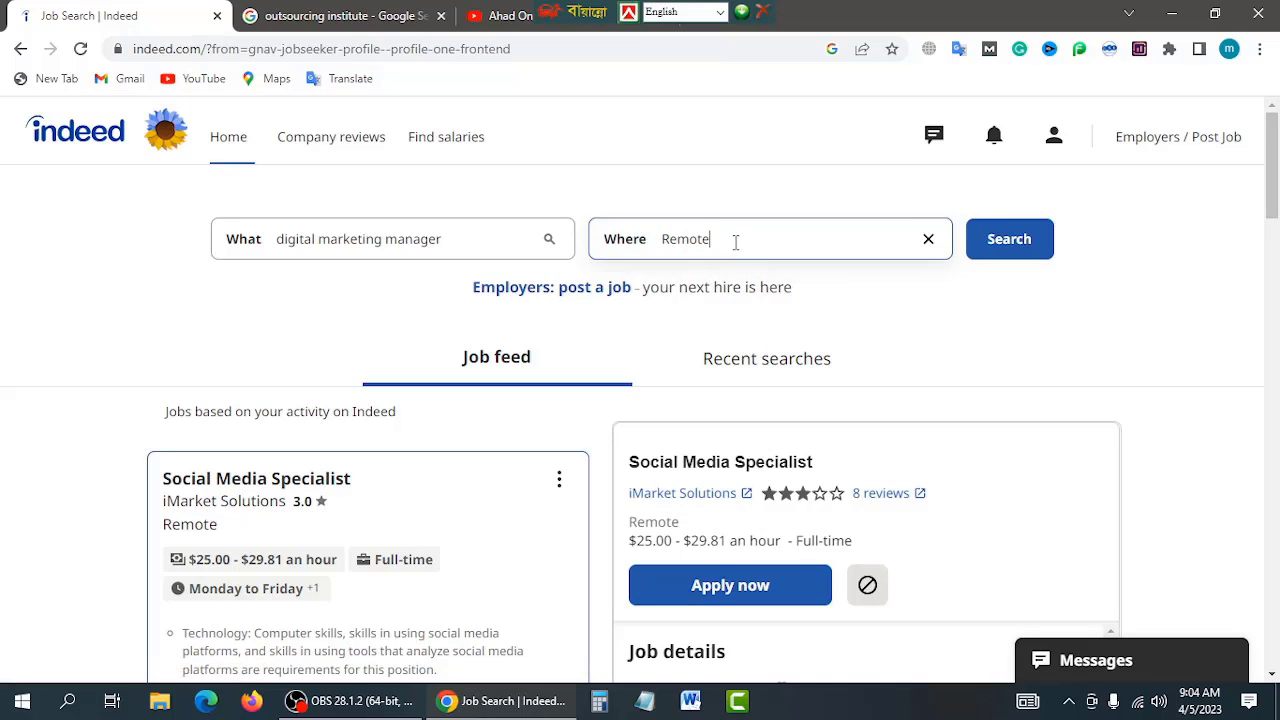
key(BackSpace)
key(BackSpace)
key(BackSpace)
key(BackSpace)
key(BackSpace)
key(BackSpace)
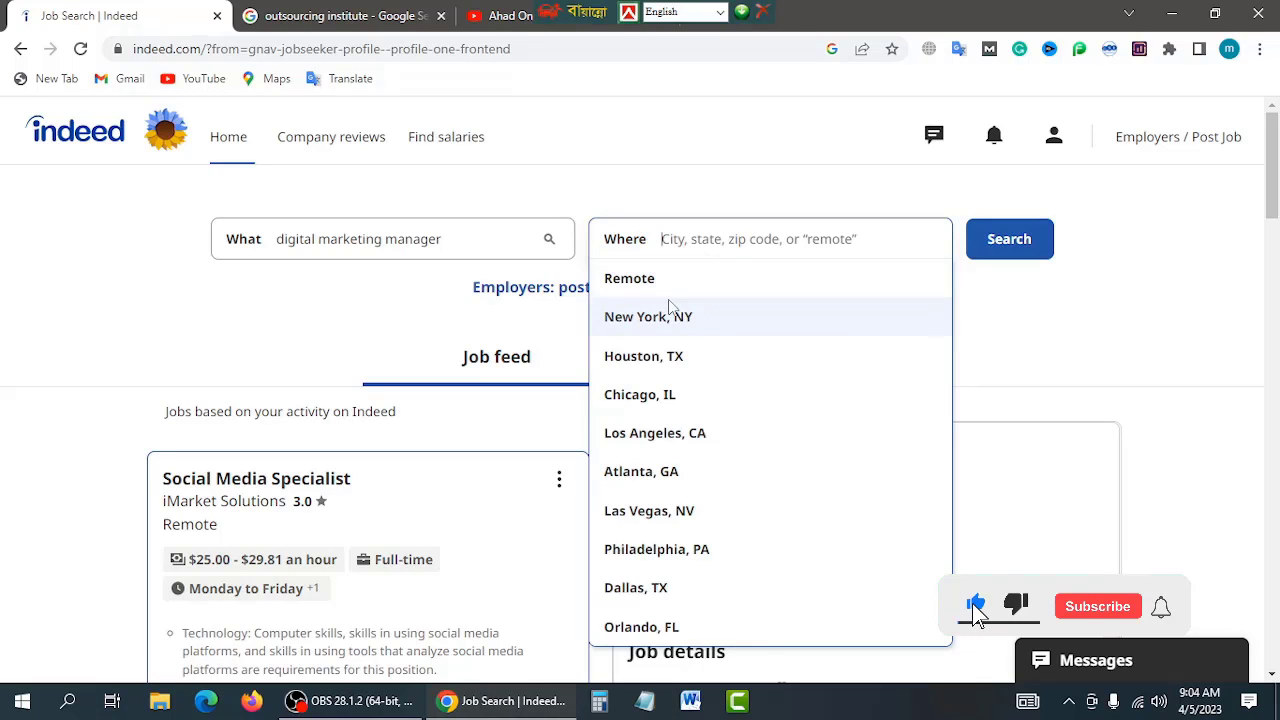
click(1023, 323)
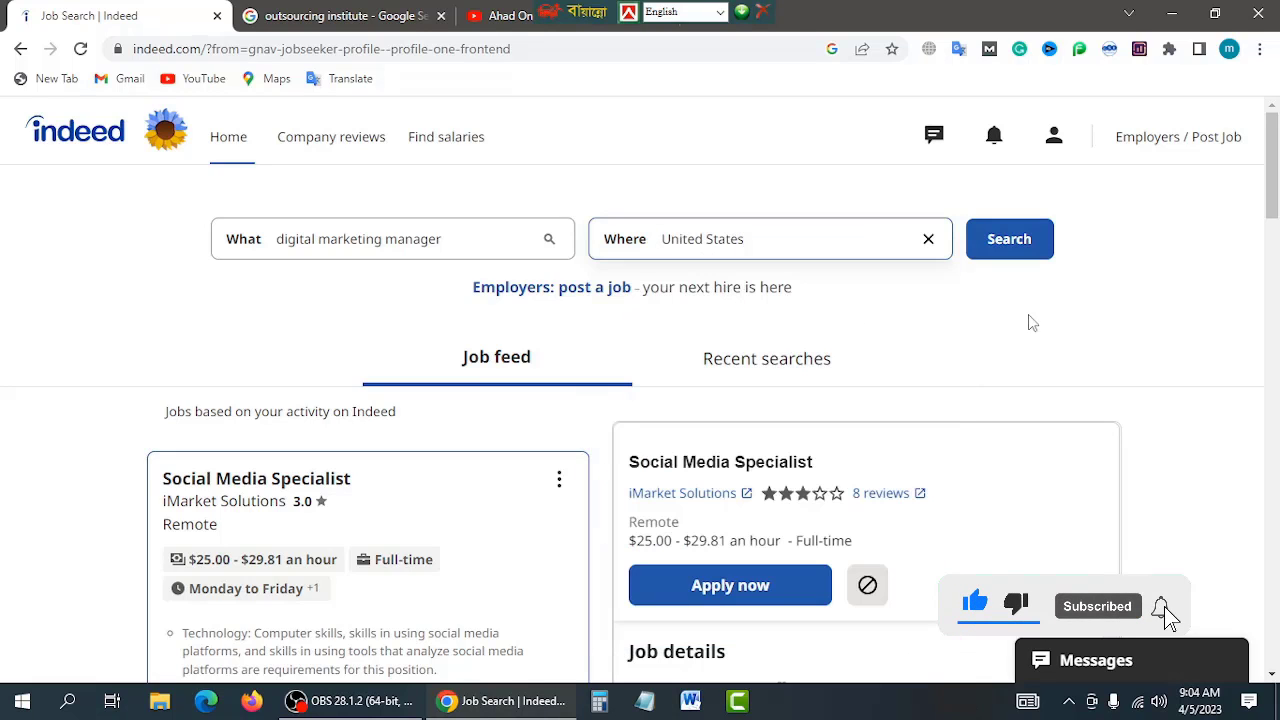
click(1012, 240)
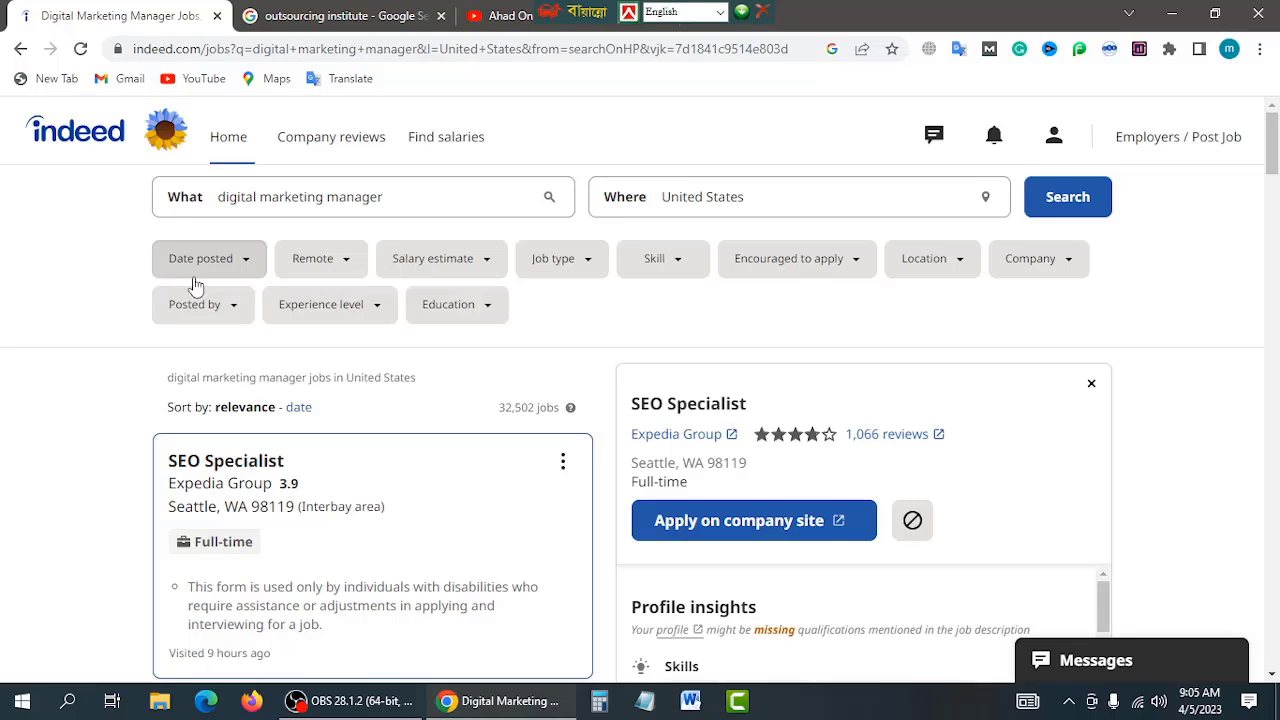
Step: Filter the results to Last 24 hours, Remote, and Full-time jobs
click(247, 266)
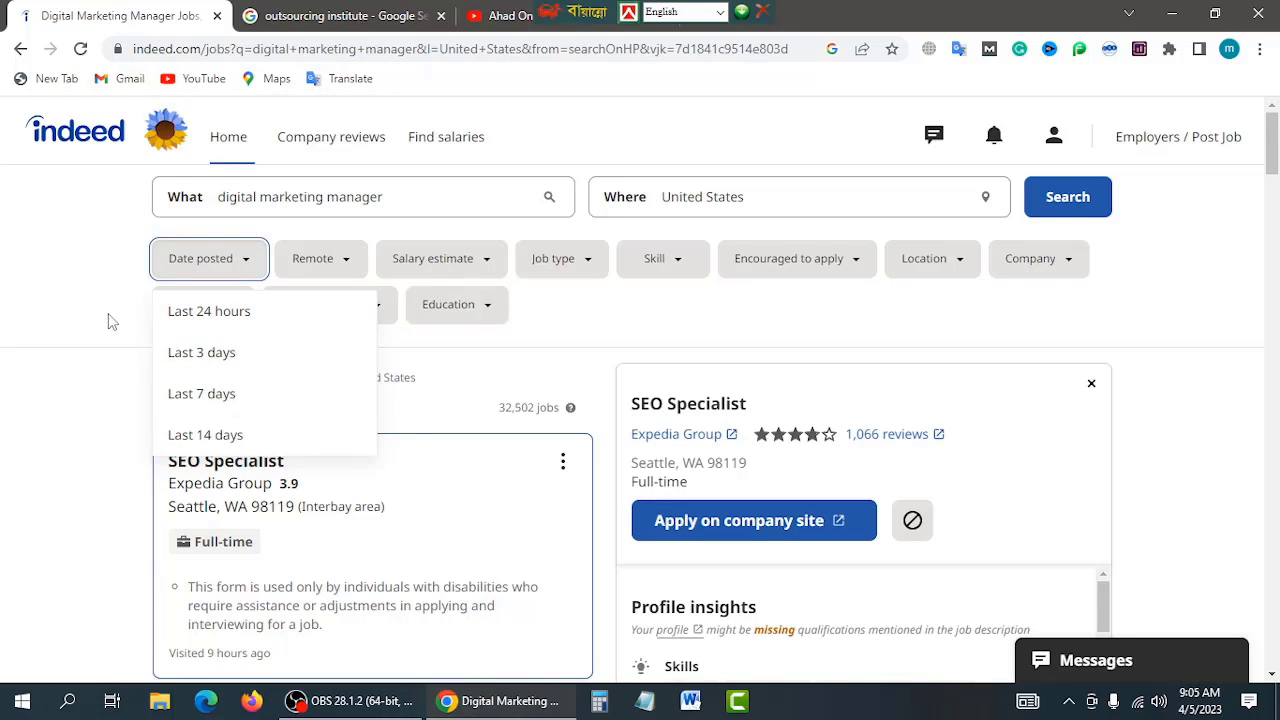
click(215, 321)
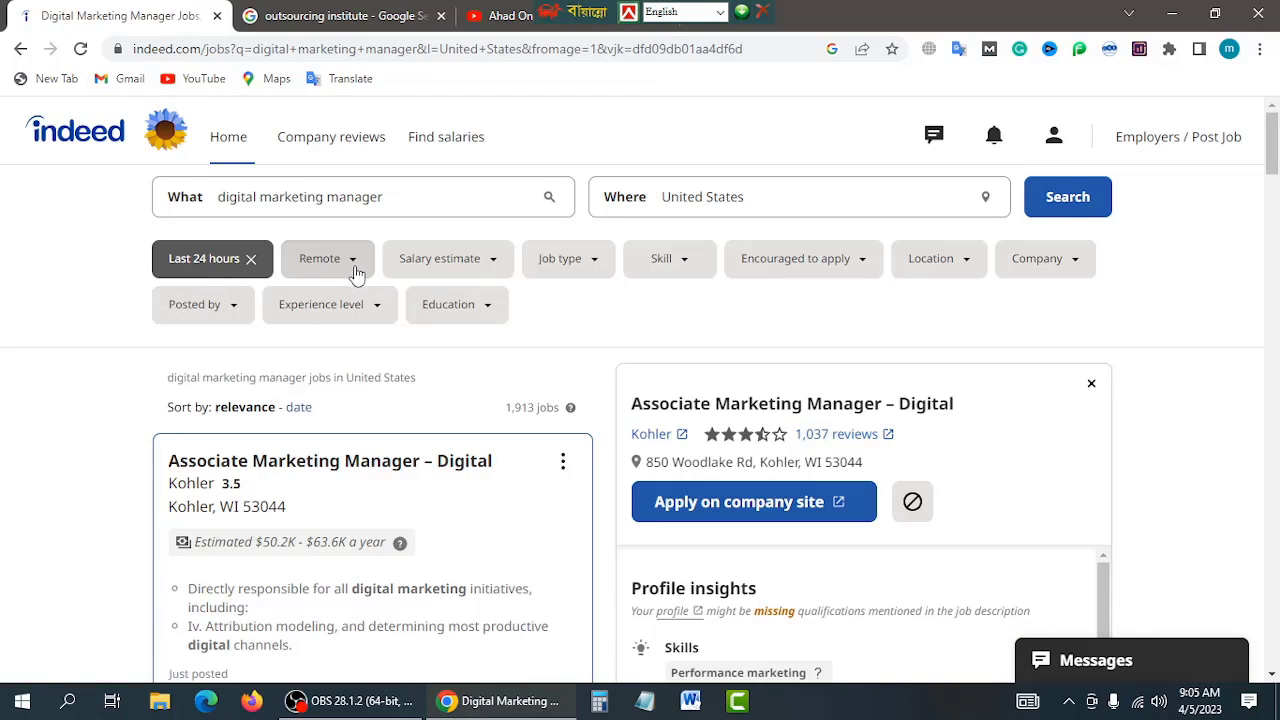
click(355, 264)
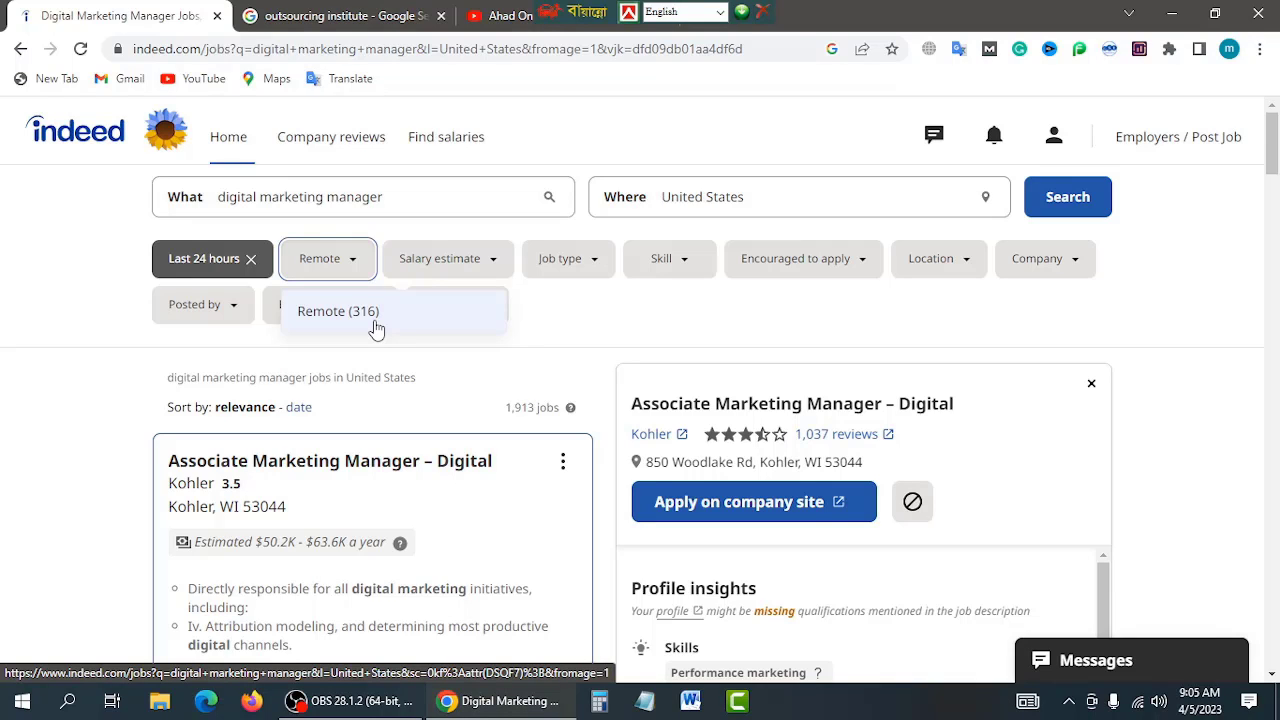
click(345, 318)
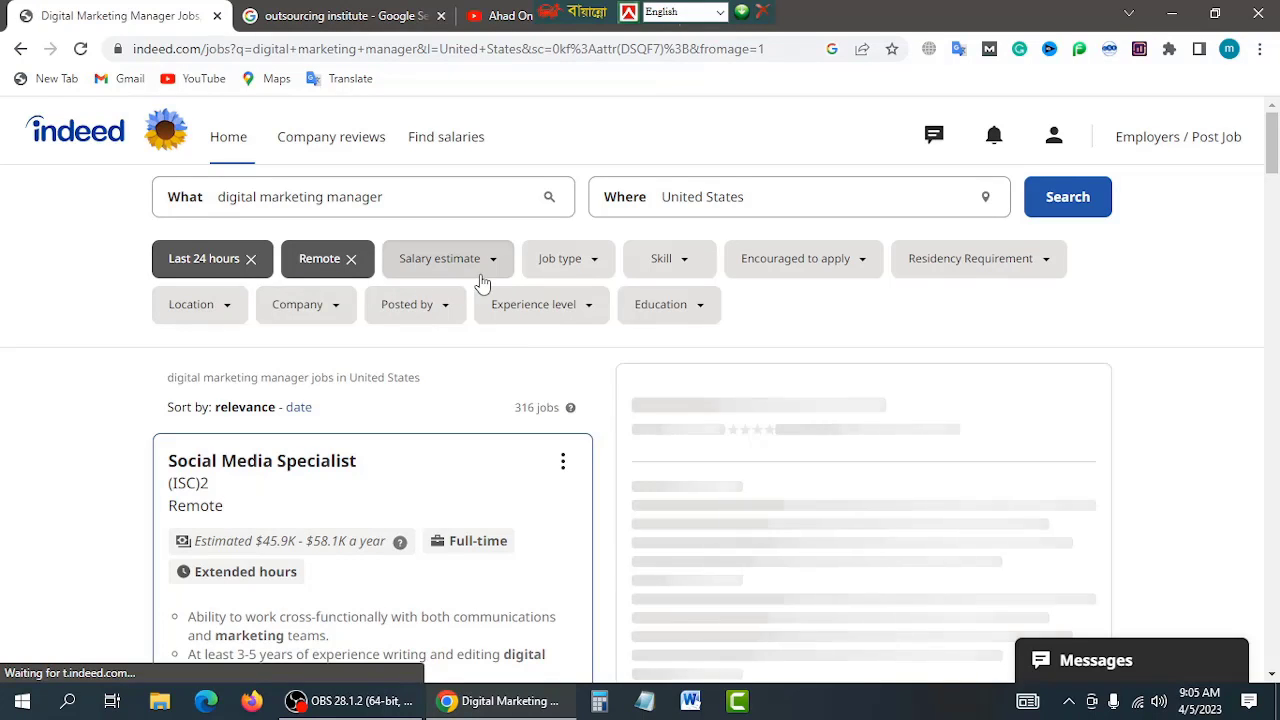
click(594, 263)
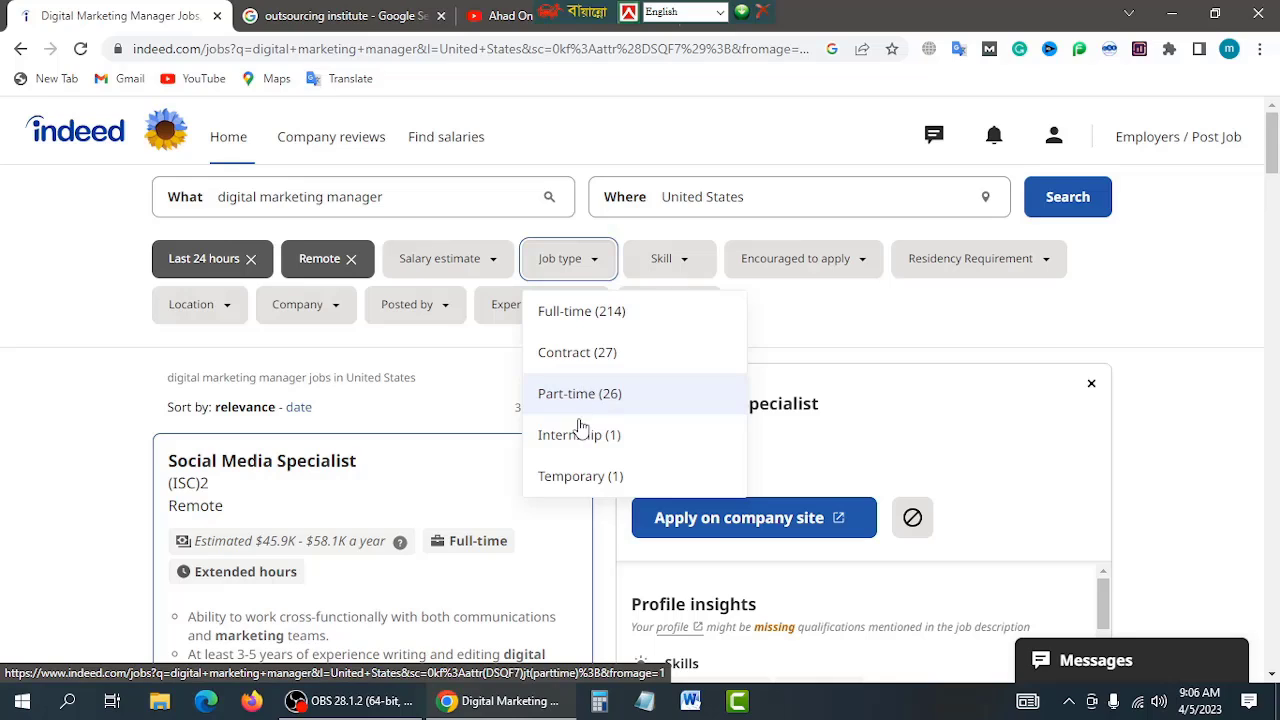
click(577, 322)
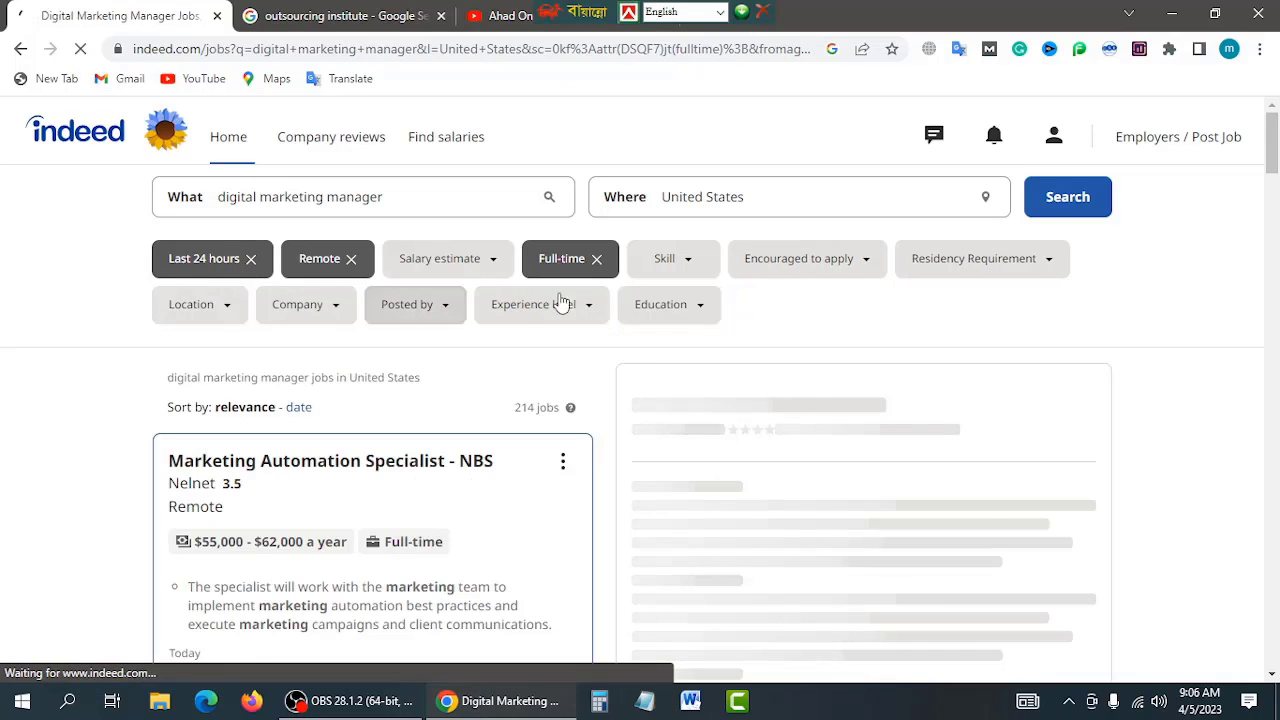
Step: Leave Skill unset, then add Mid Level experience and $50,000+ salary filters
click(690, 270)
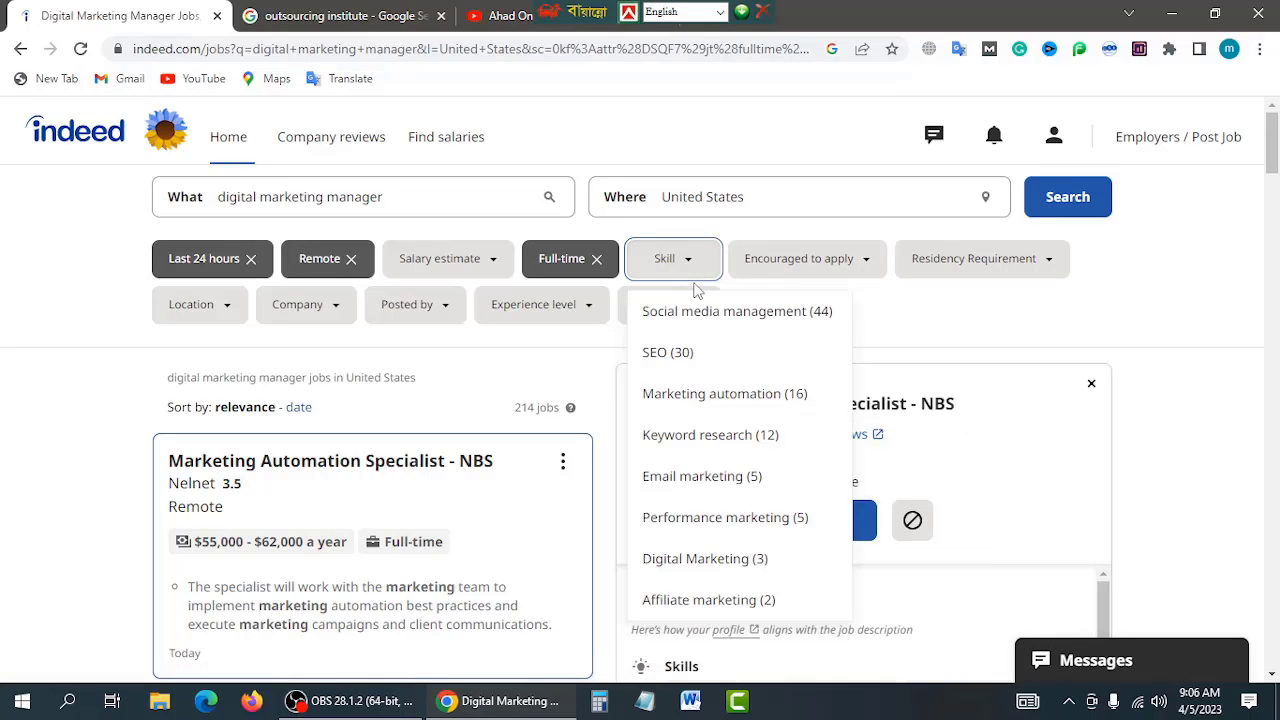
scroll(697, 455, down, 1)
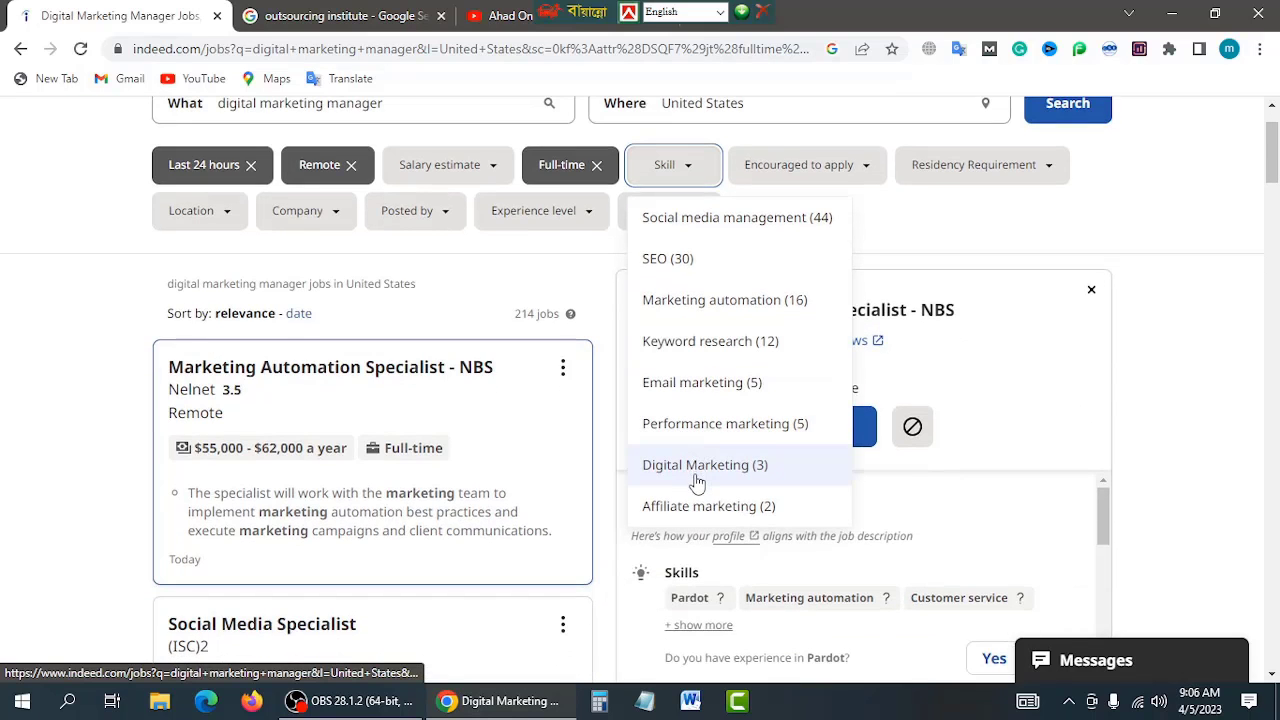
scroll(695, 478, up, 1)
scroll(692, 480, down, 2)
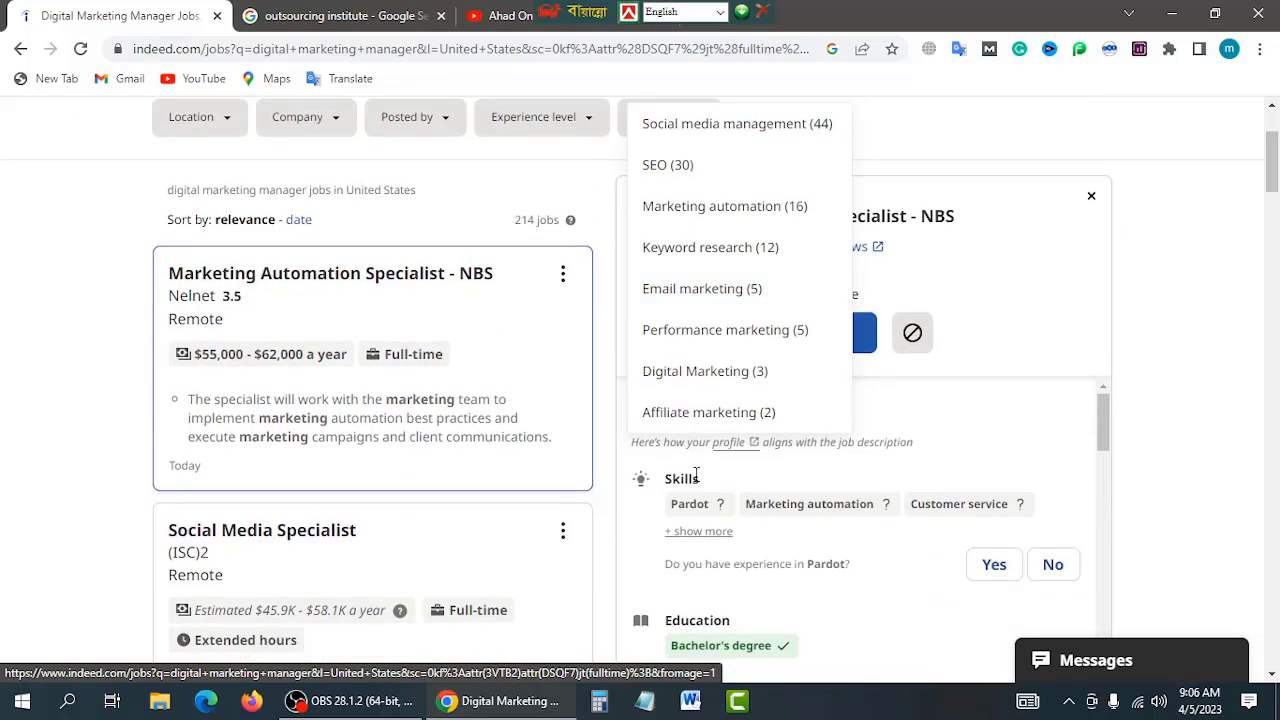
scroll(716, 402, up, 2)
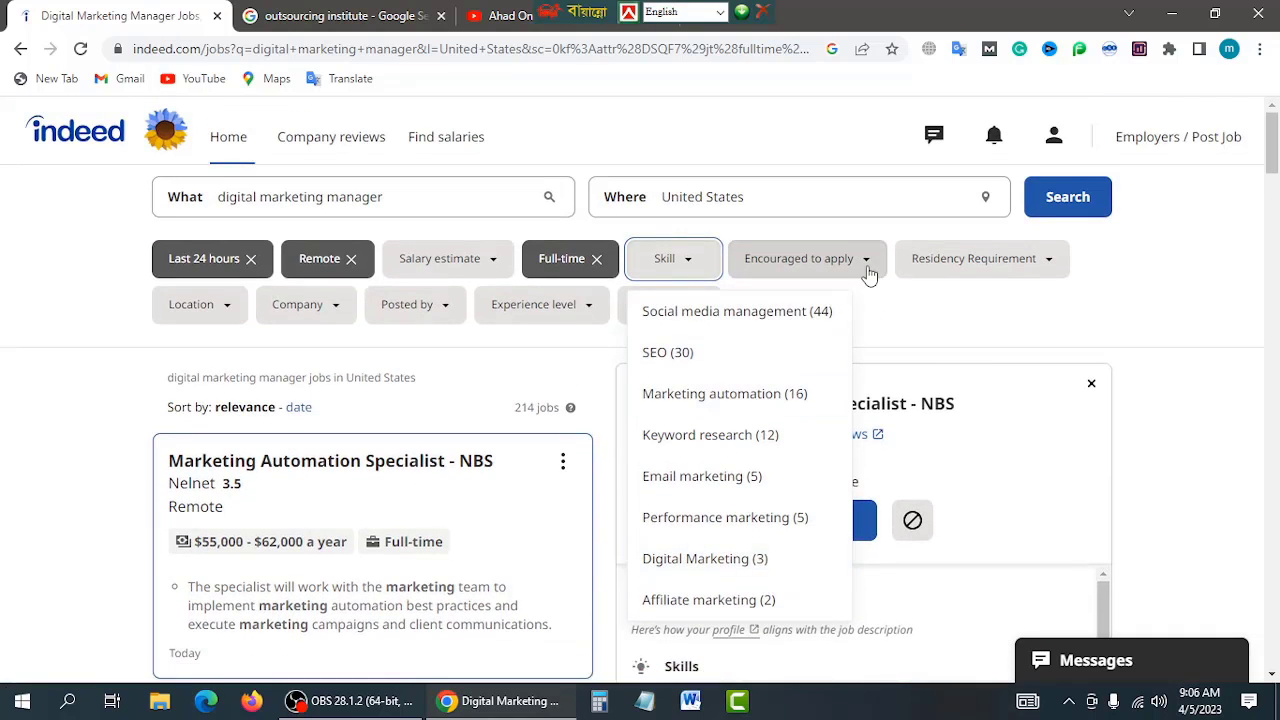
click(1180, 316)
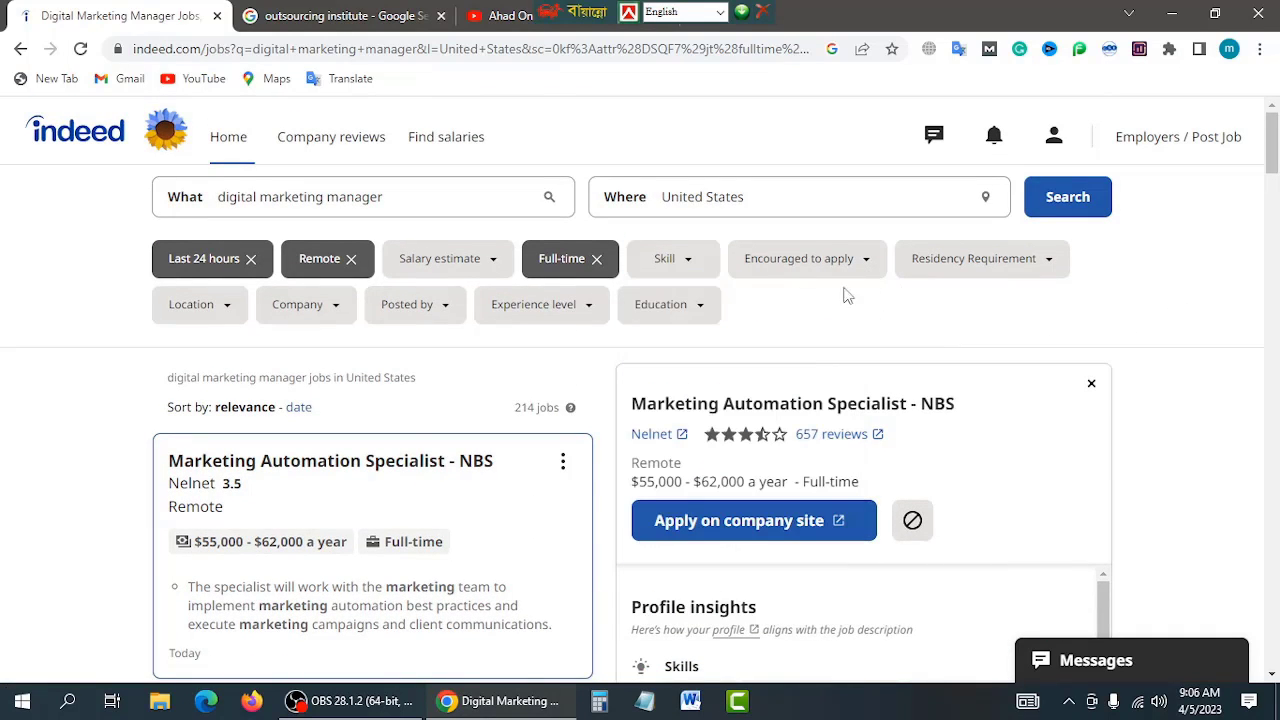
click(588, 316)
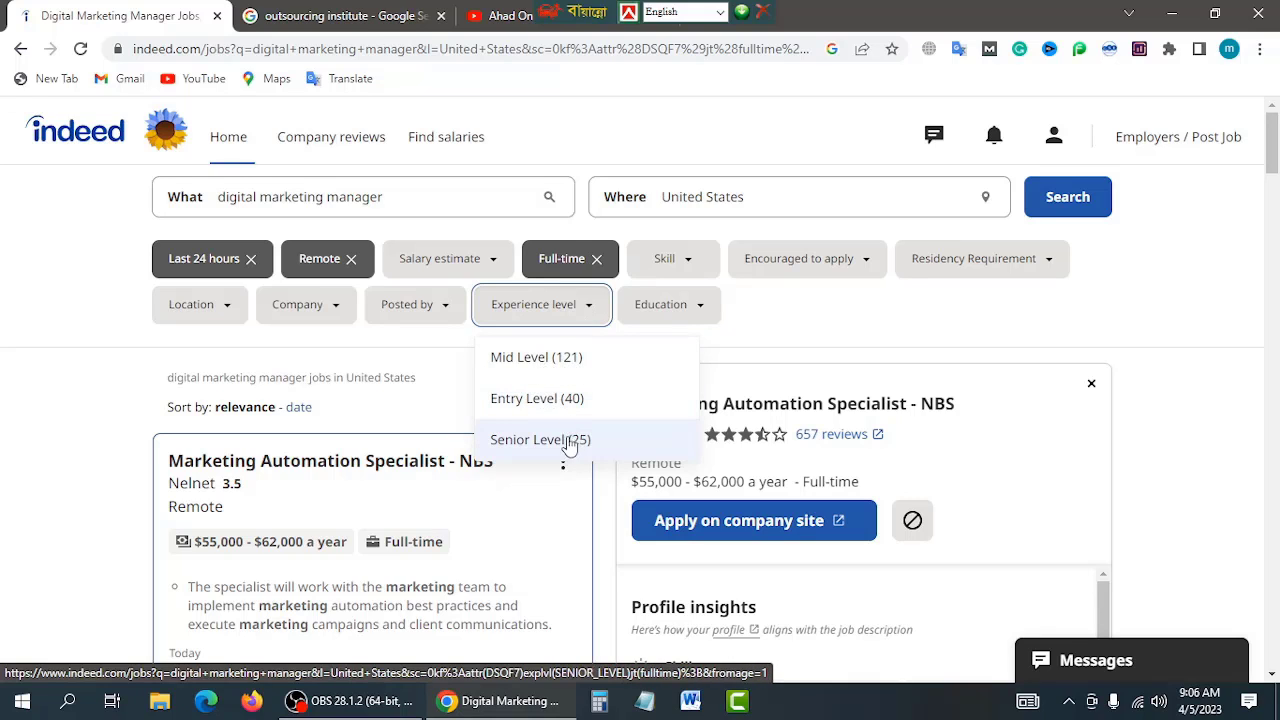
click(525, 368)
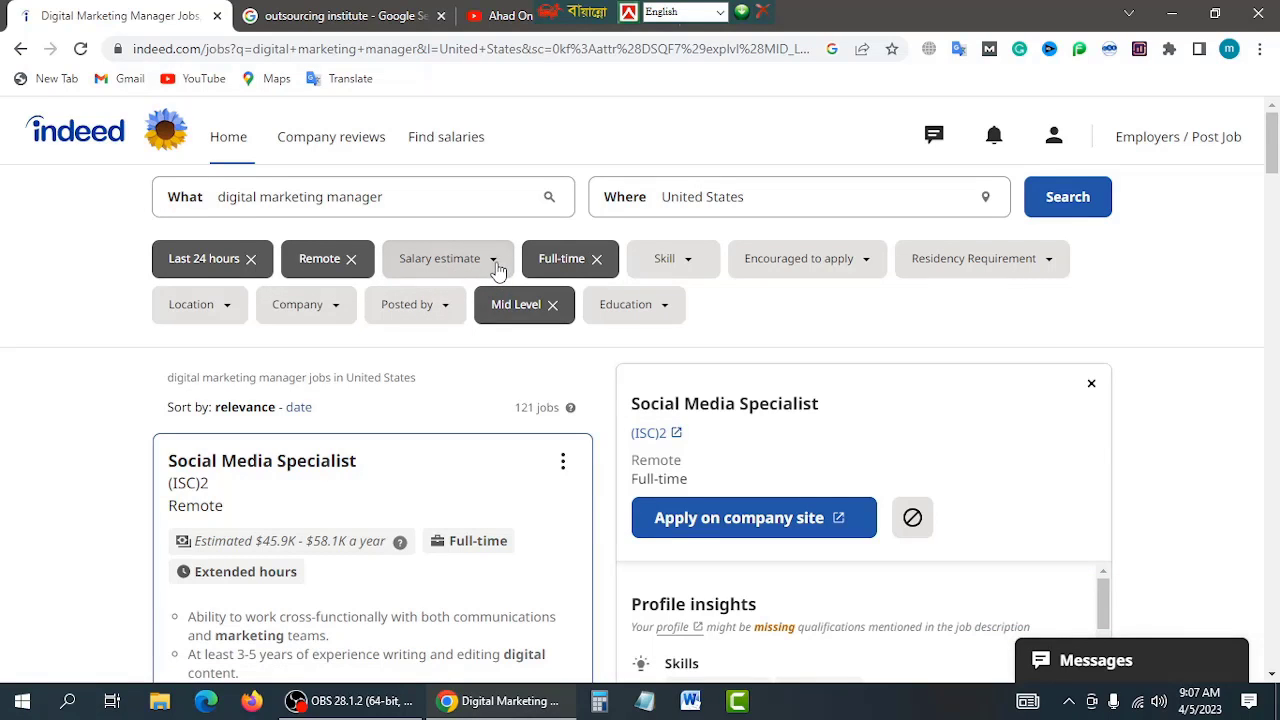
click(494, 270)
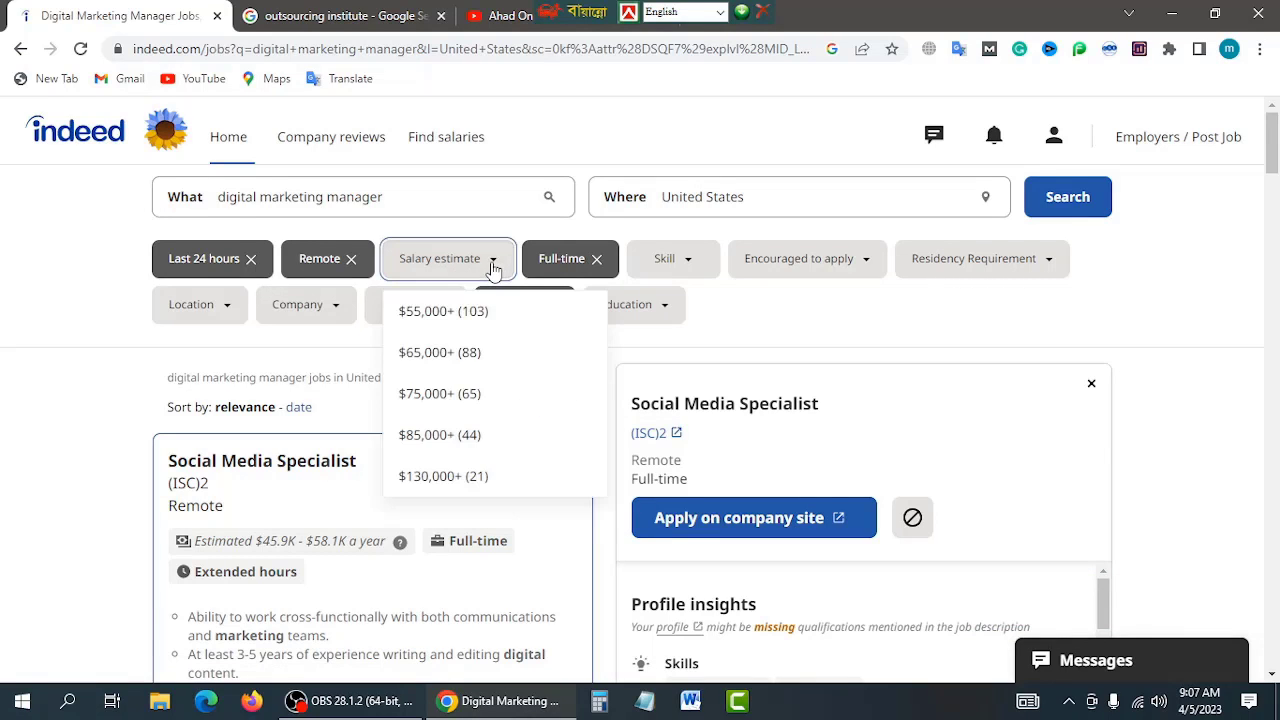
click(427, 316)
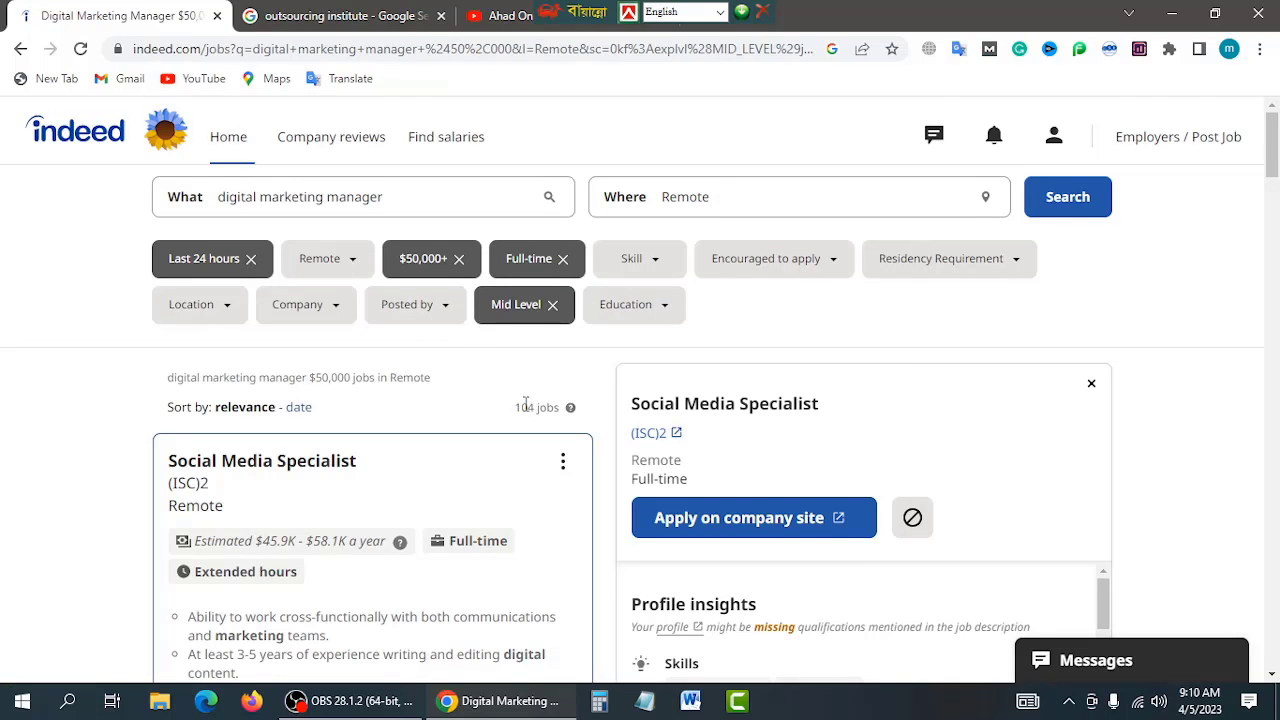
scroll(525, 405, down, 2)
scroll(540, 415, up, 1)
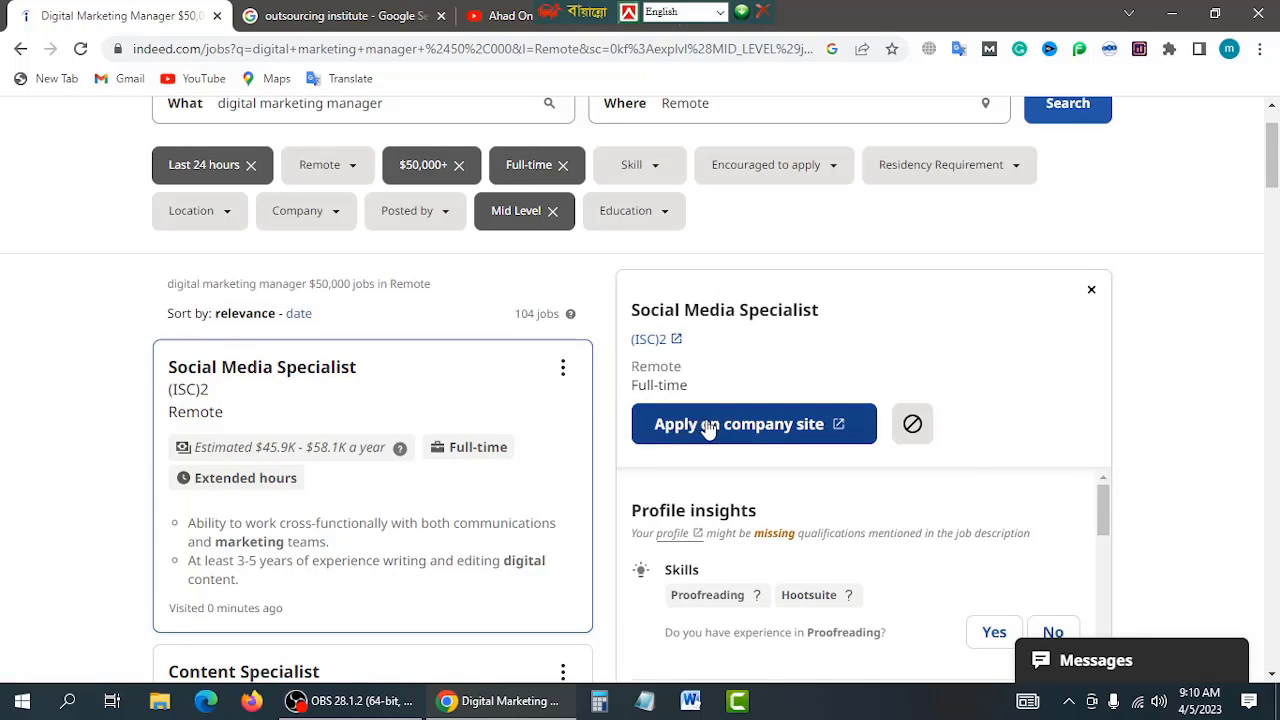
scroll(720, 510, down, 2)
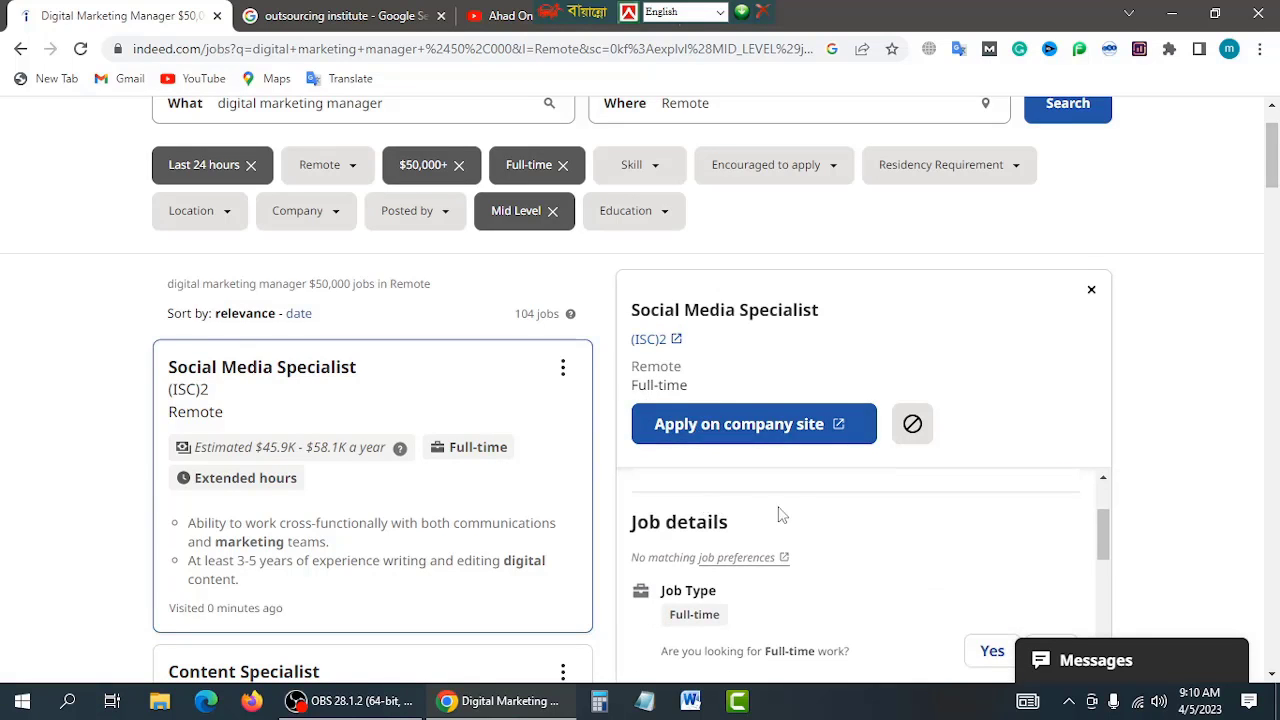
scroll(905, 510, up, 2)
scroll(951, 490, down, 3)
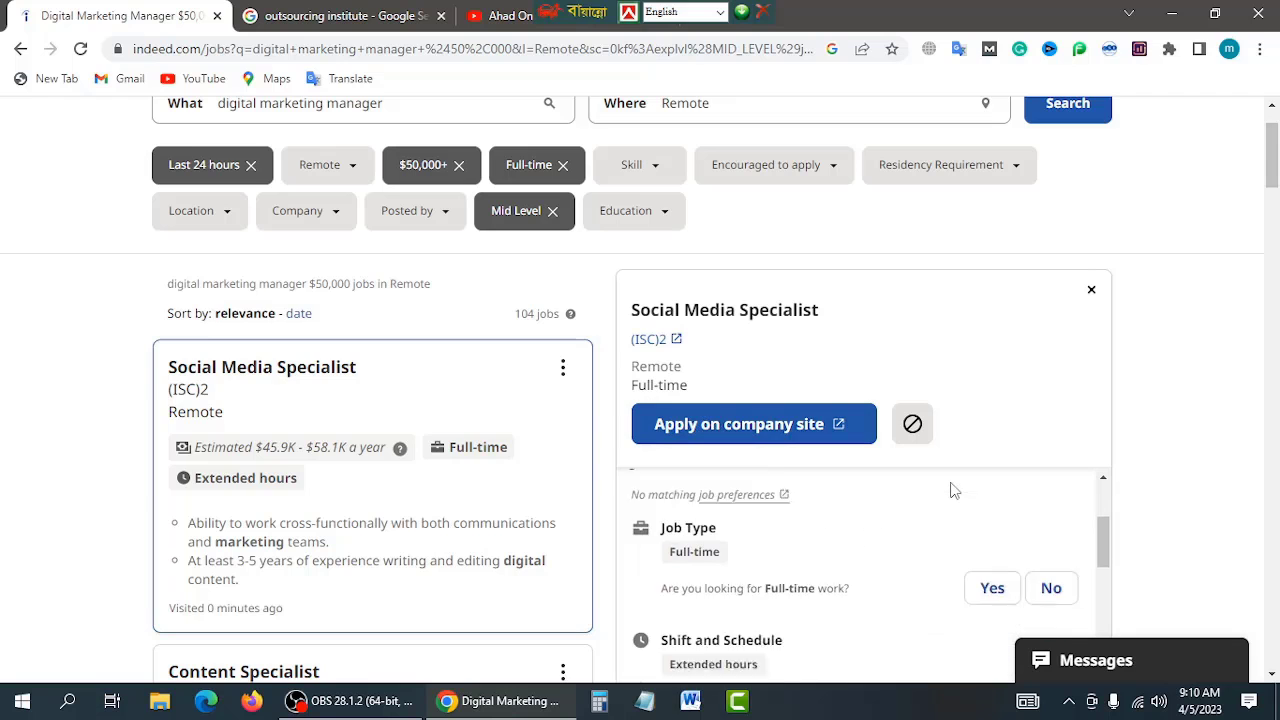
scroll(1133, 475, down, 1)
scroll(860, 510, down, 2)
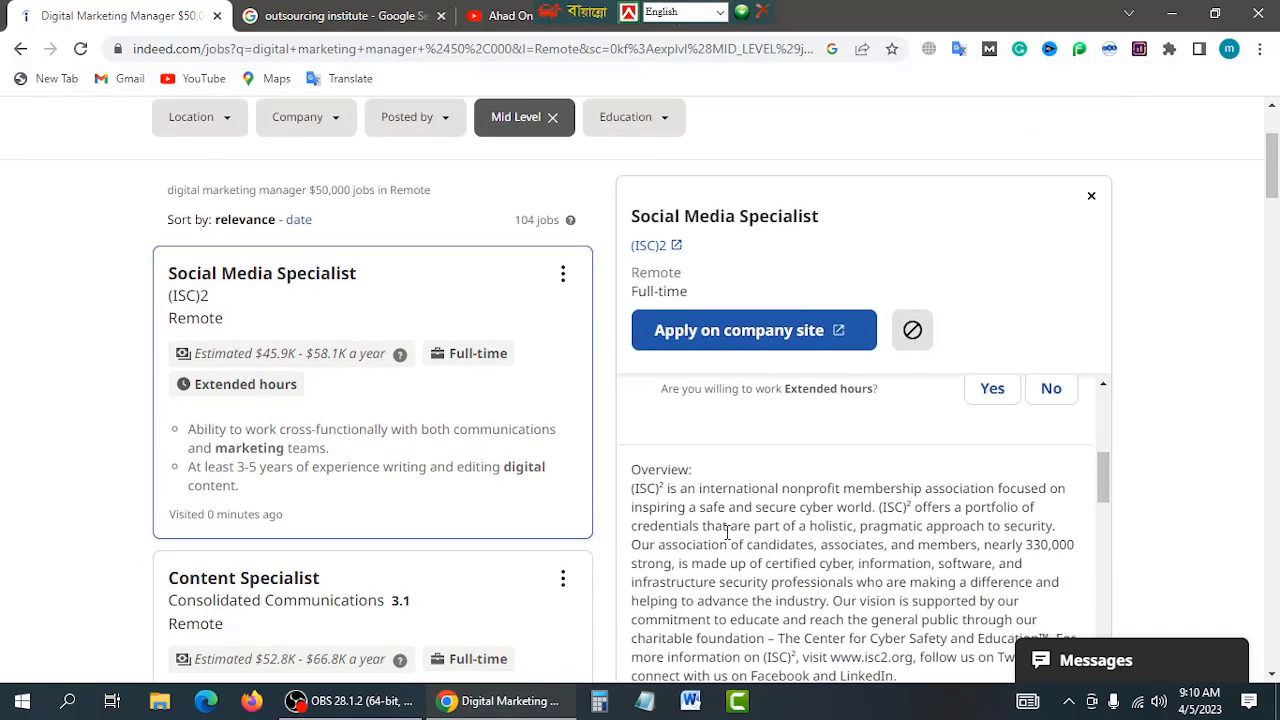
scroll(707, 520, down, 3)
scroll(964, 536, up, 2)
scroll(1180, 527, down, 1)
scroll(774, 518, down, 2)
scroll(774, 518, up, 2)
scroll(774, 518, up, 1)
scroll(800, 525, down, 6)
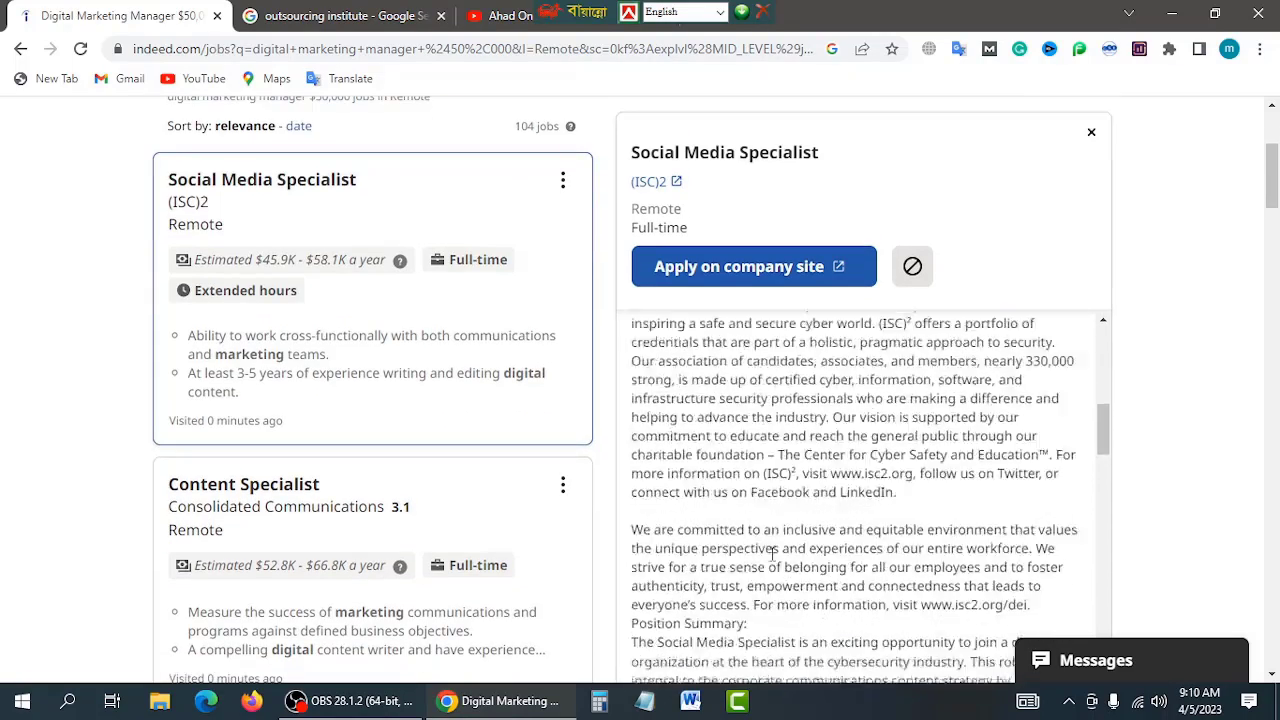
scroll(843, 540, down, 8)
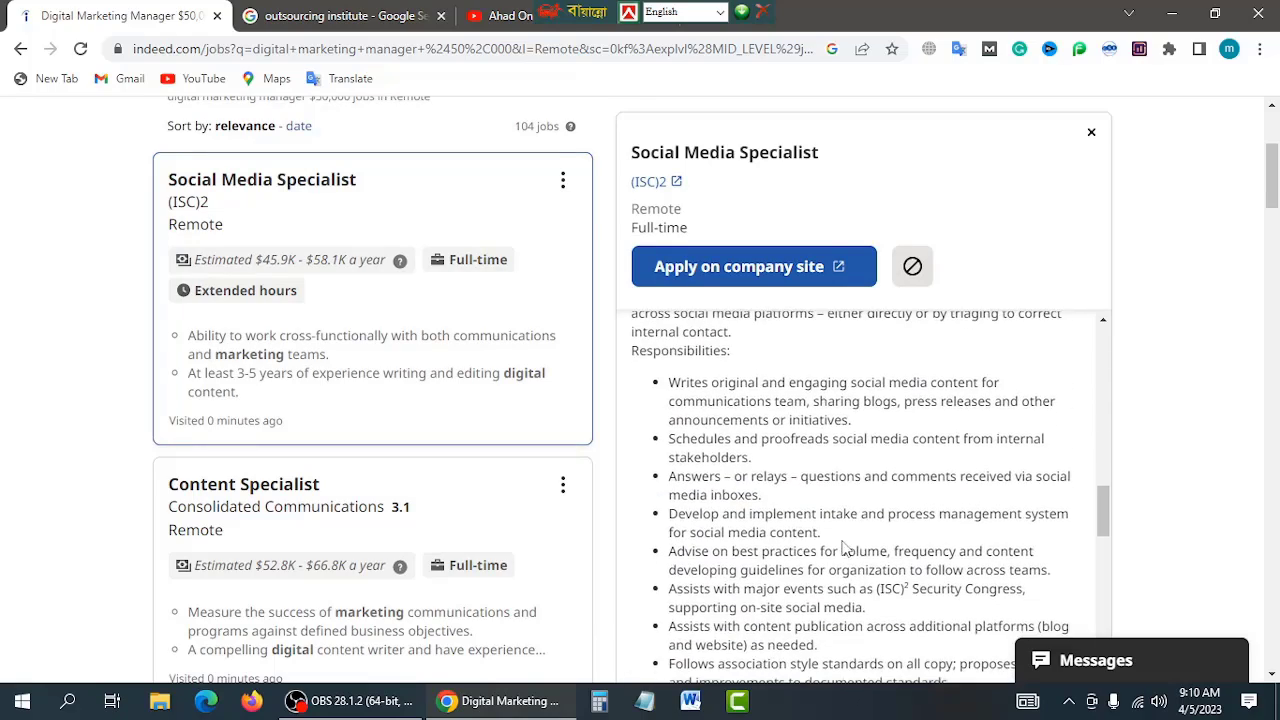
scroll(843, 540, down, 8)
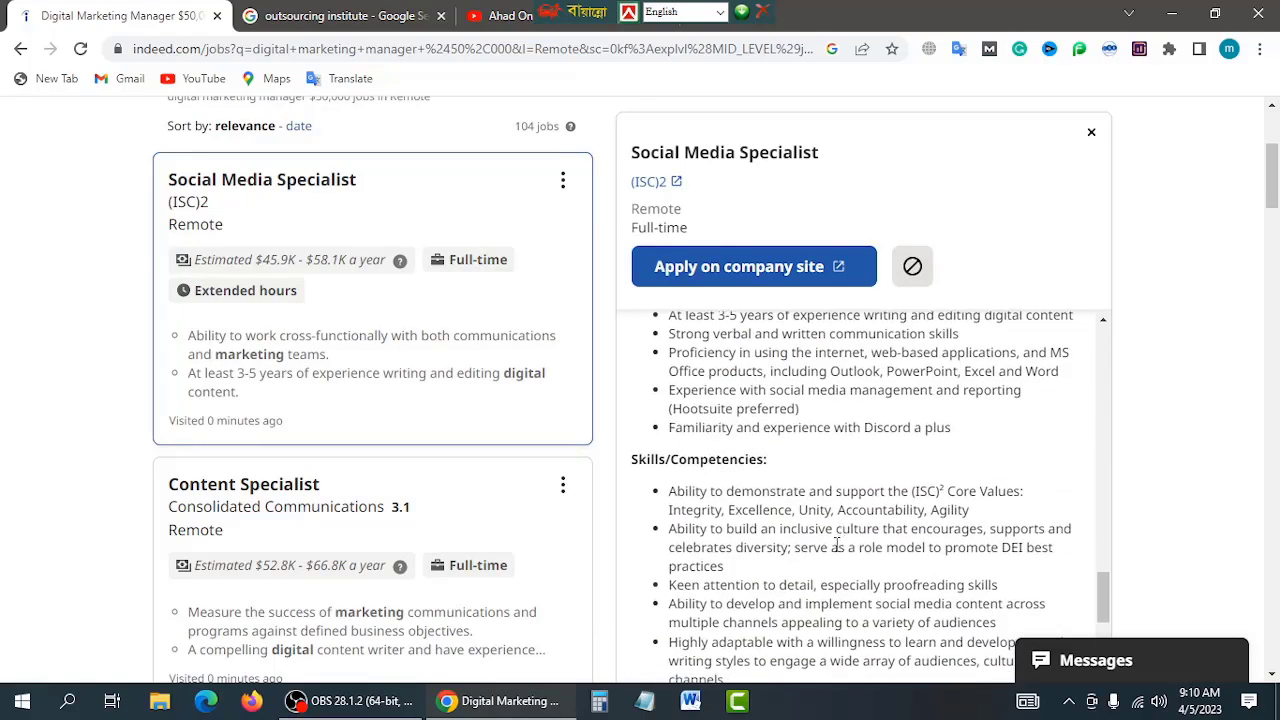
scroll(833, 557, down, 2)
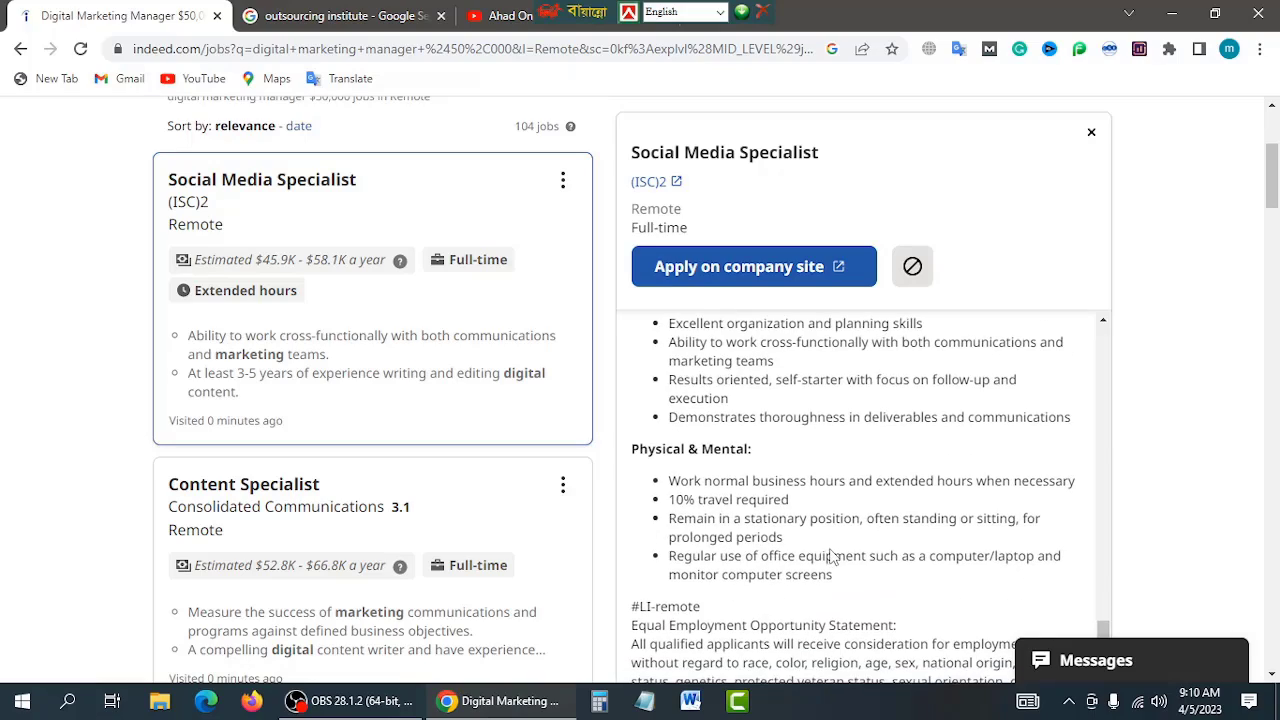
scroll(790, 542, down, 12)
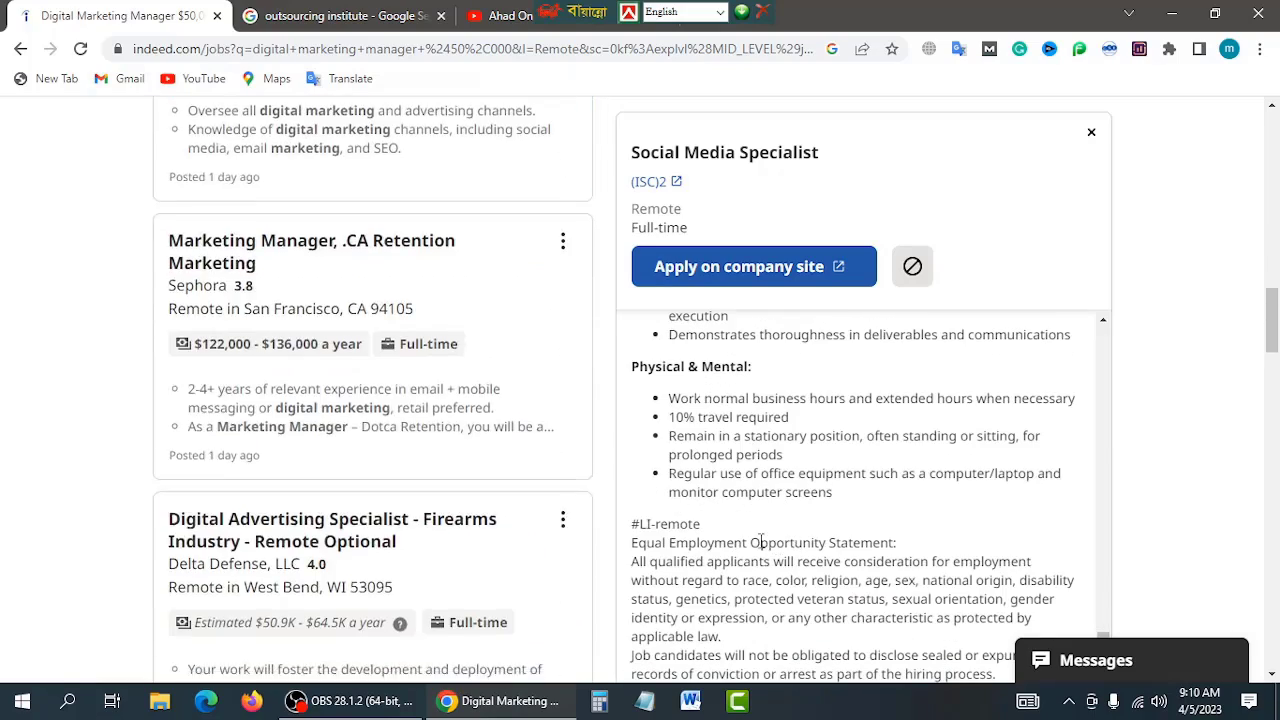
scroll(763, 540, down, 15)
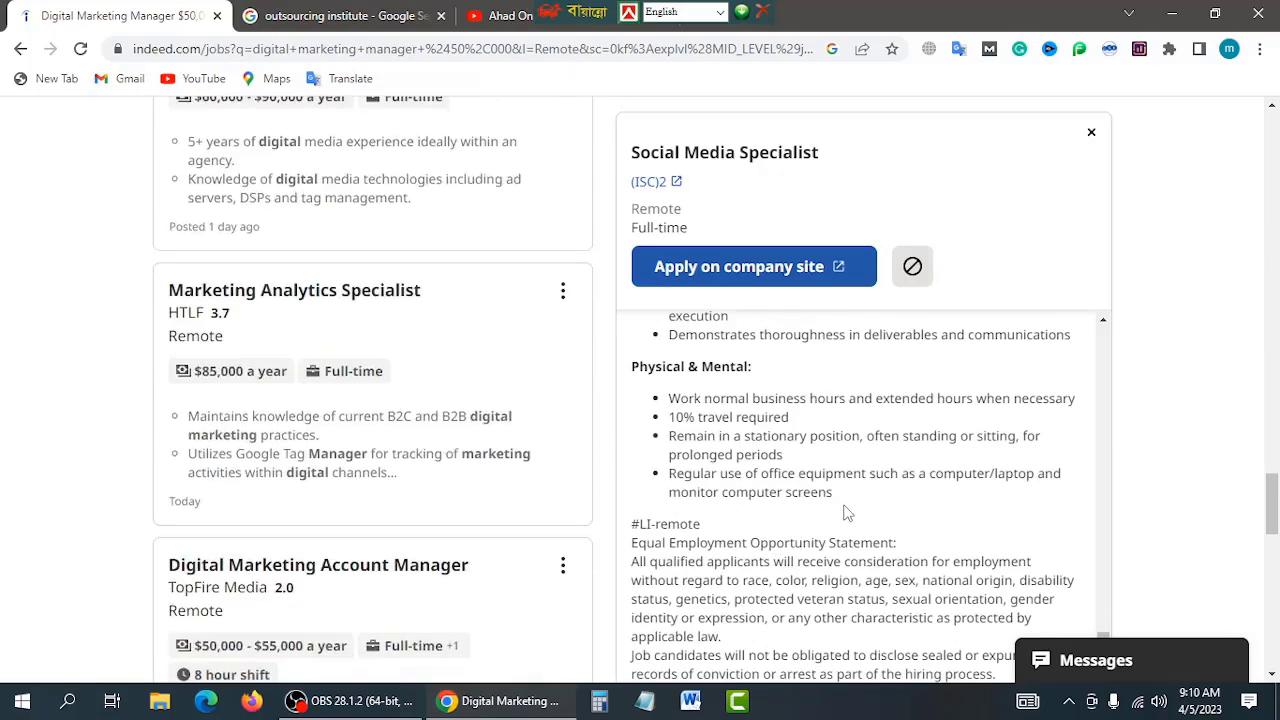
drag(1275, 541, 1273, 625)
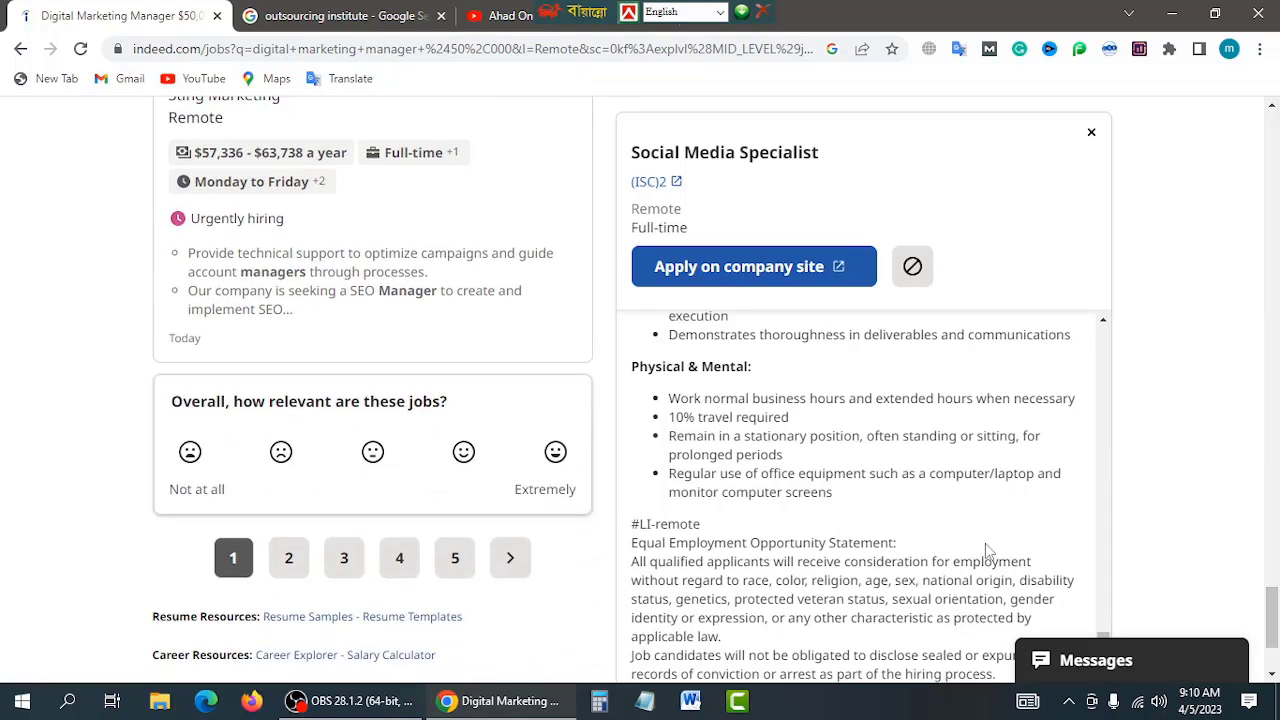
scroll(838, 510, down, 4)
scroll(838, 510, down, 1)
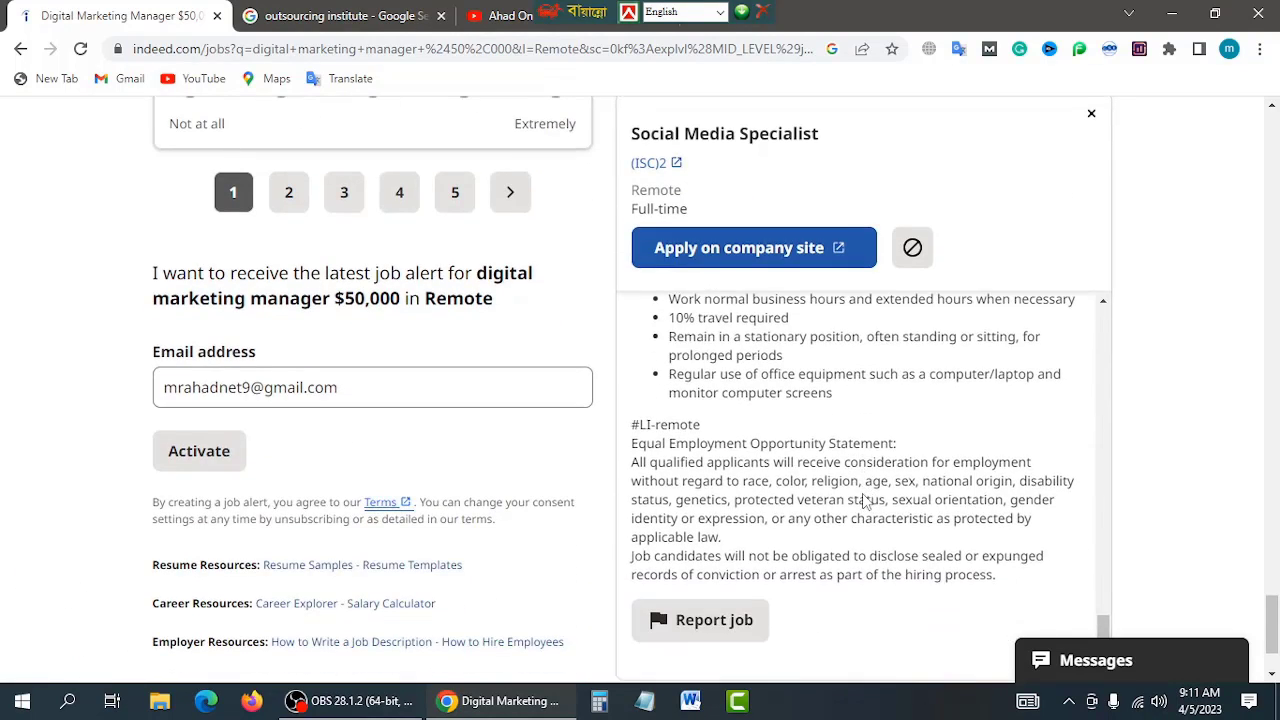
scroll(329, 466, up, 20)
scroll(329, 466, down, 6)
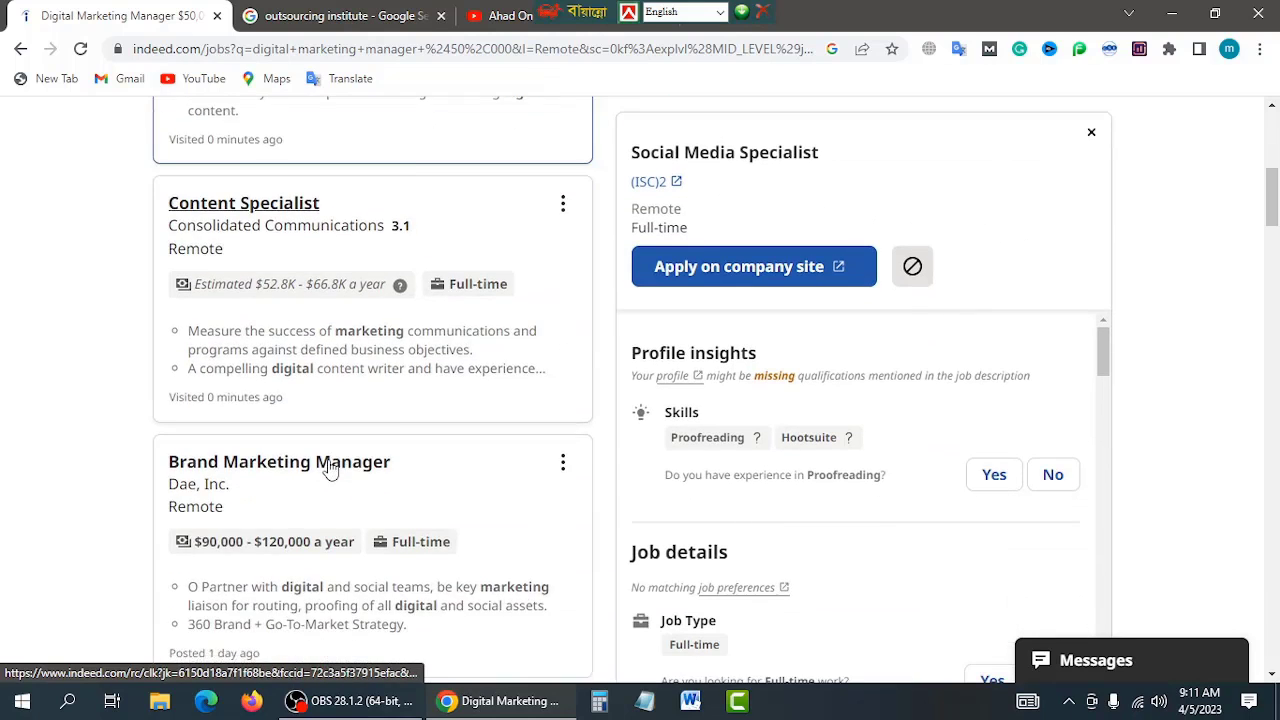
scroll(331, 468, down, 10)
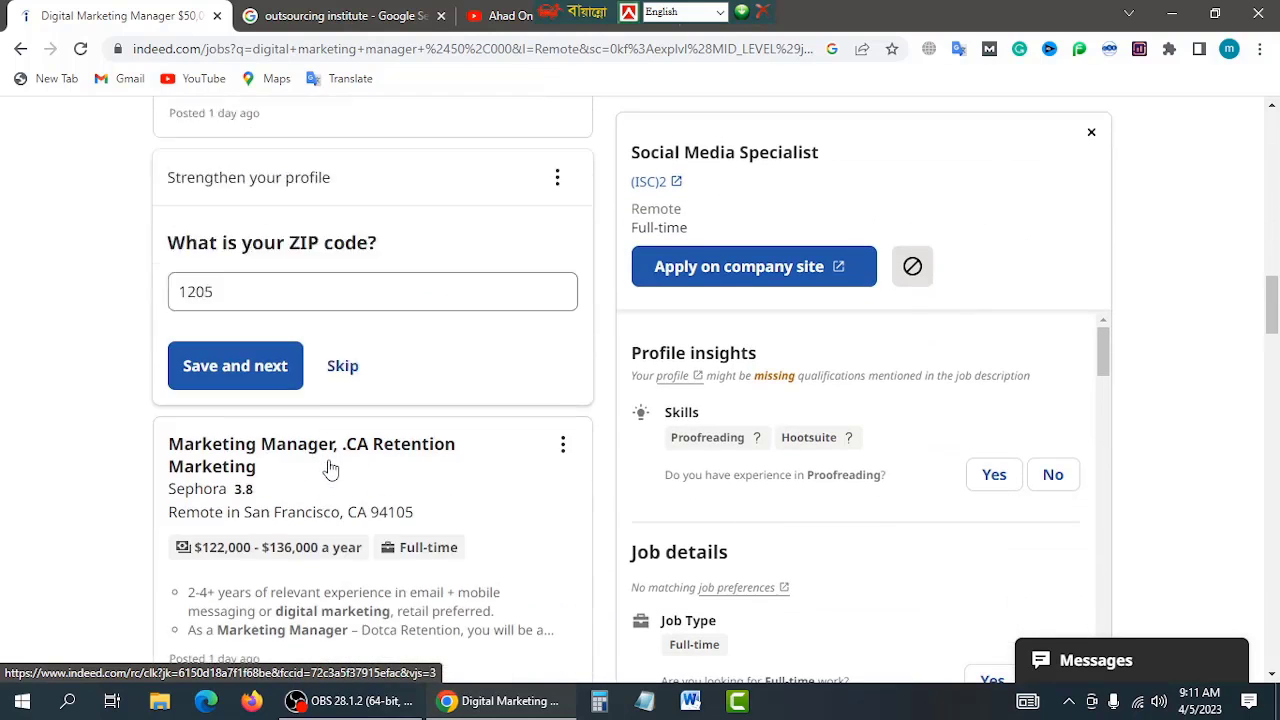
scroll(331, 468, down, 3)
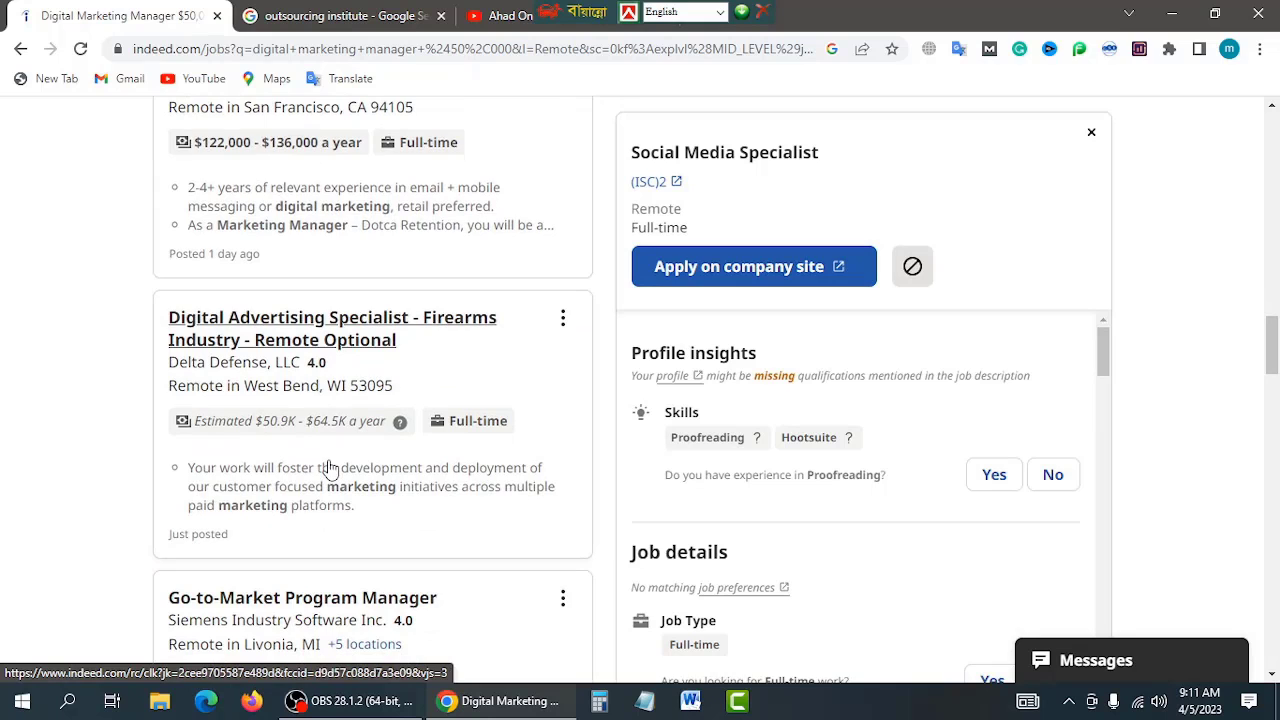
scroll(331, 468, up, 7)
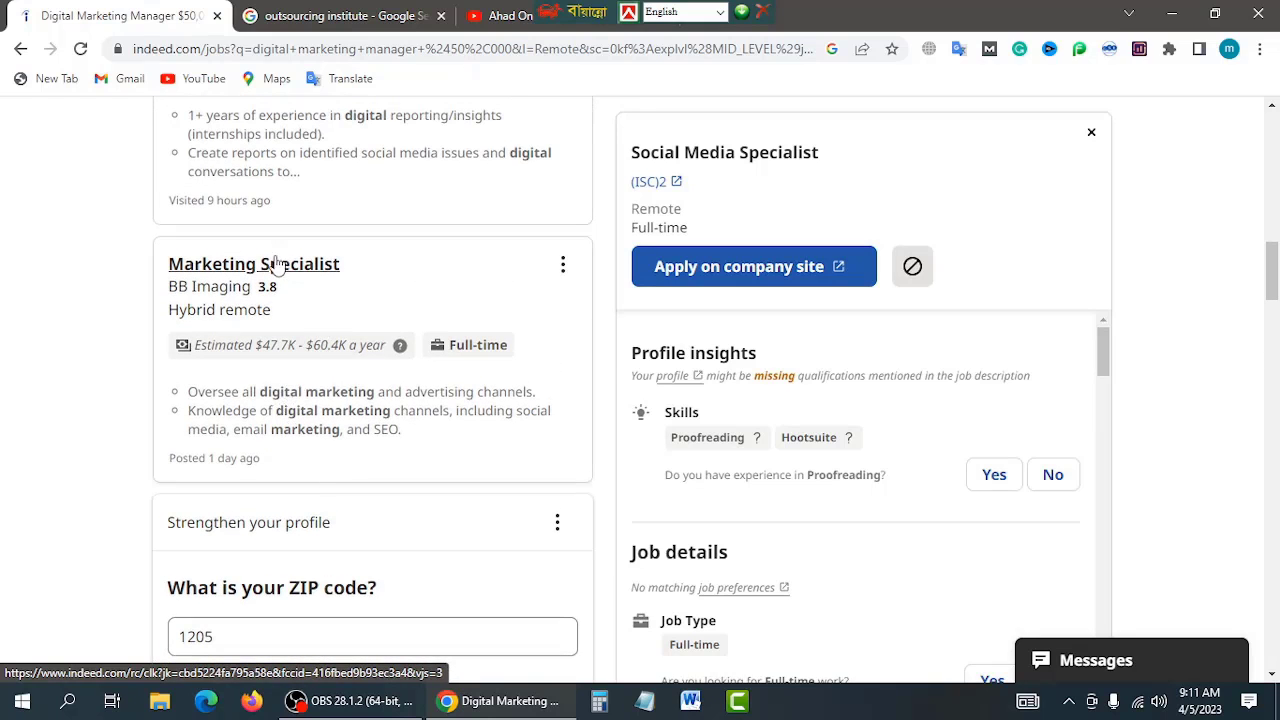
Step: Open the BB Imaging Marketing Specialist job details
click(243, 276)
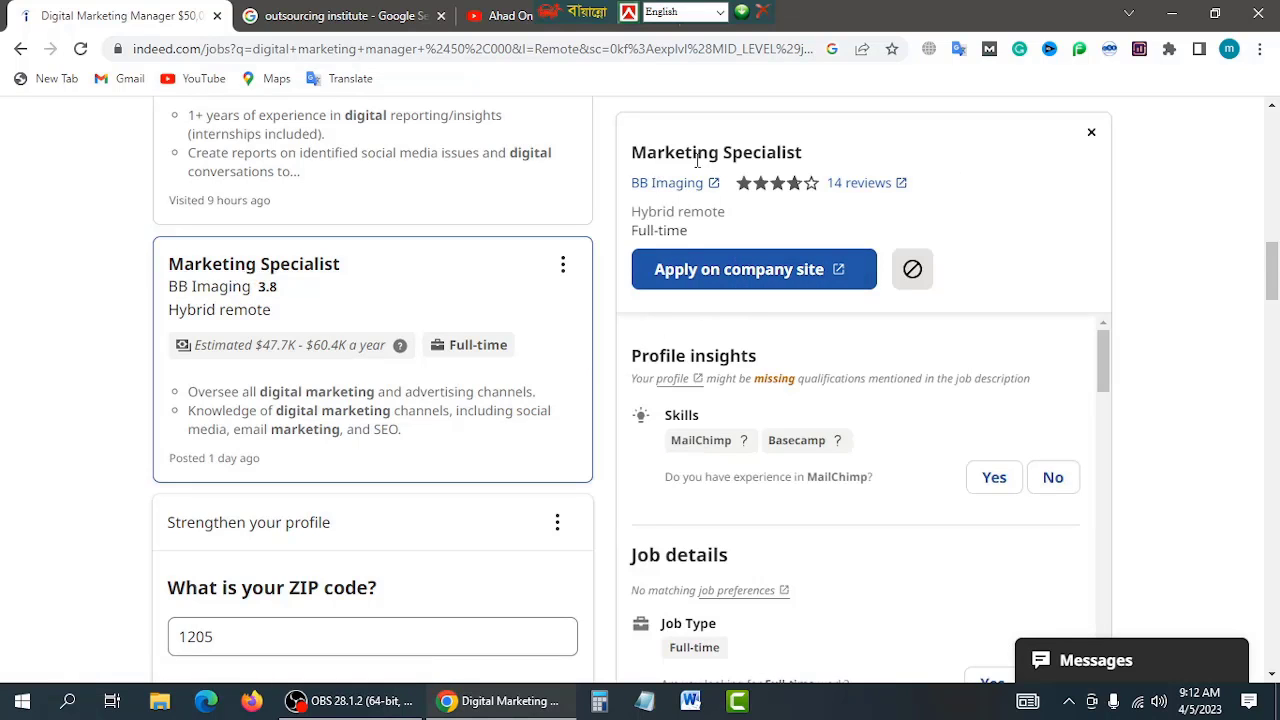
scroll(820, 405, down, 5)
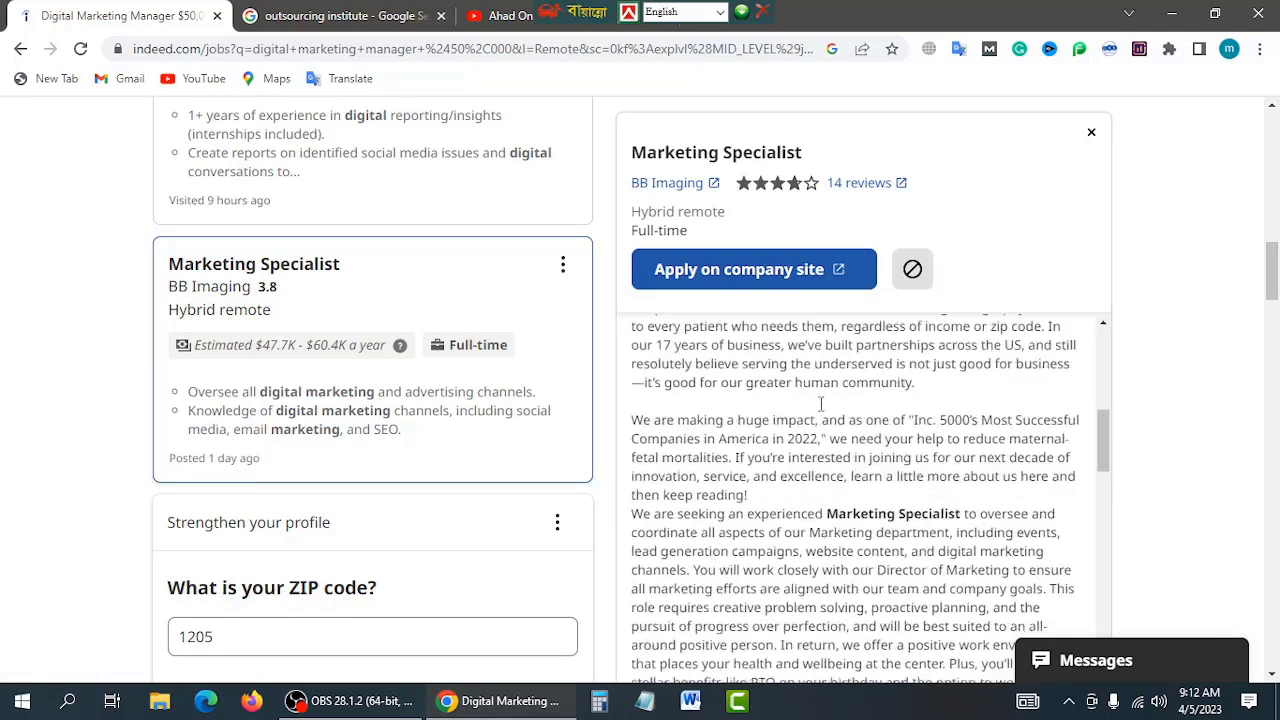
scroll(820, 405, up, 1)
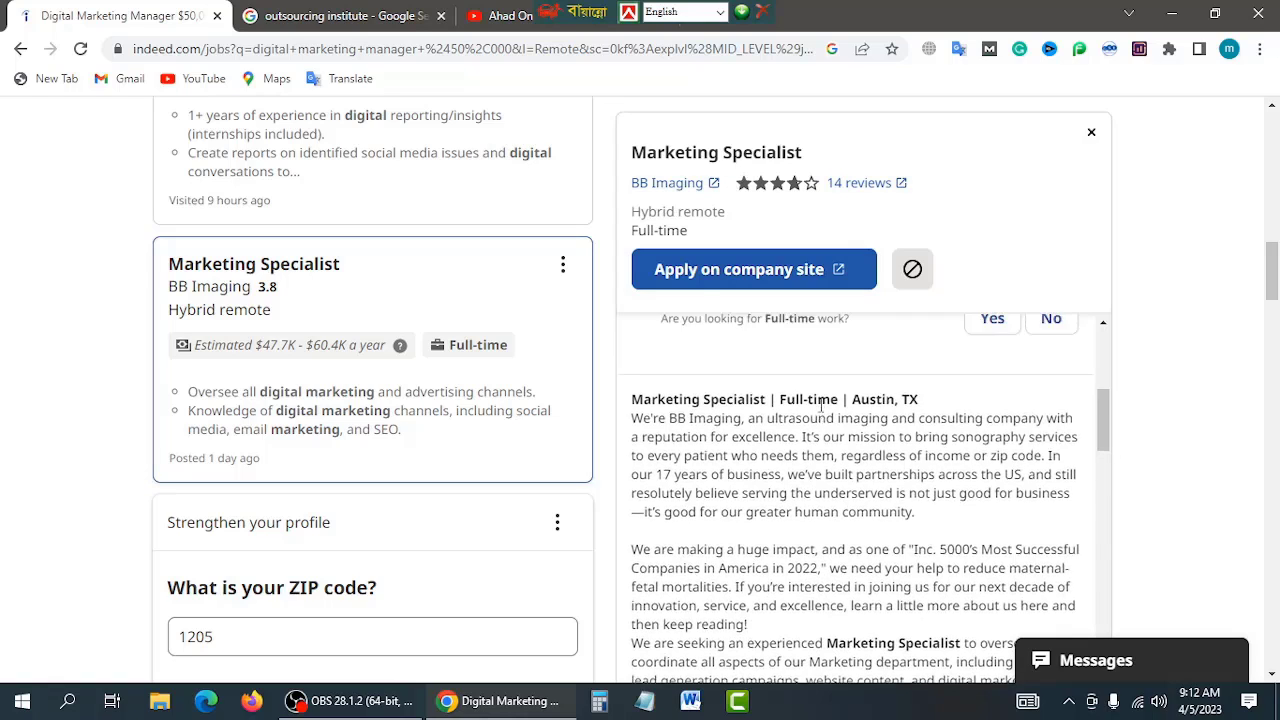
Step: Choose Apply on company site, then browse the results to ProDream Inc's Digital Marketing Specialist listing
click(737, 275)
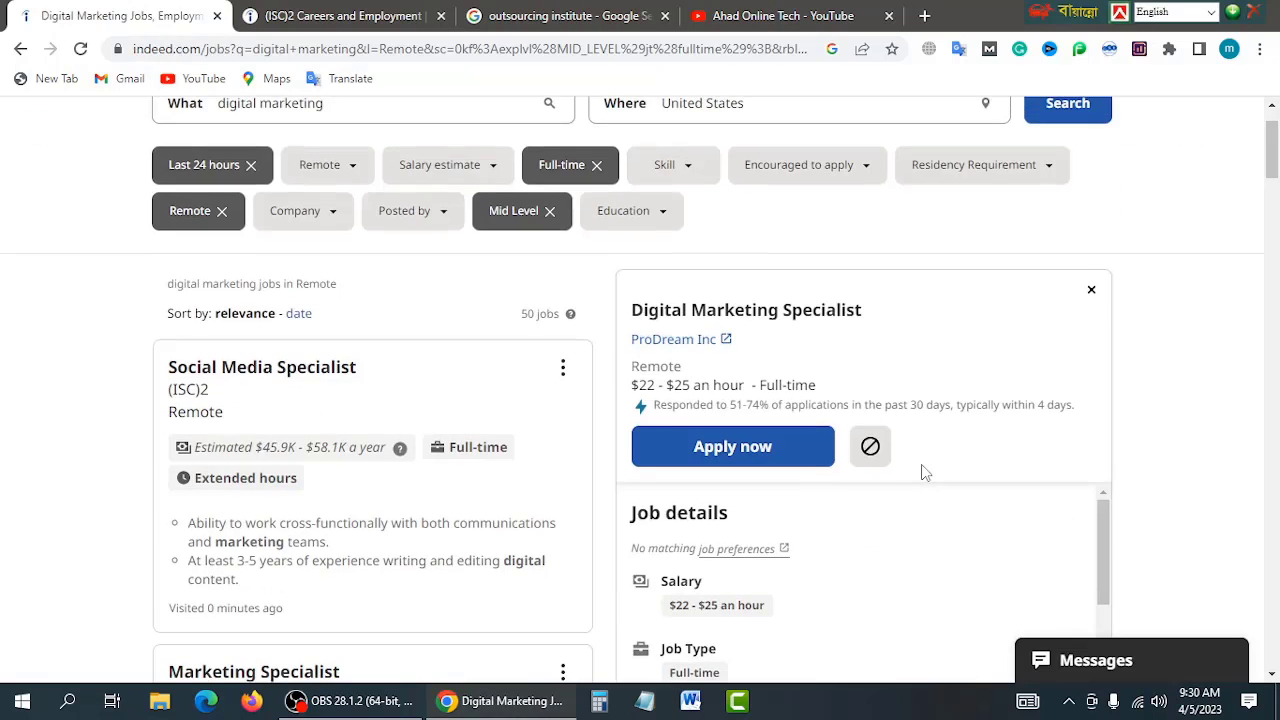
scroll(700, 405, up, 1)
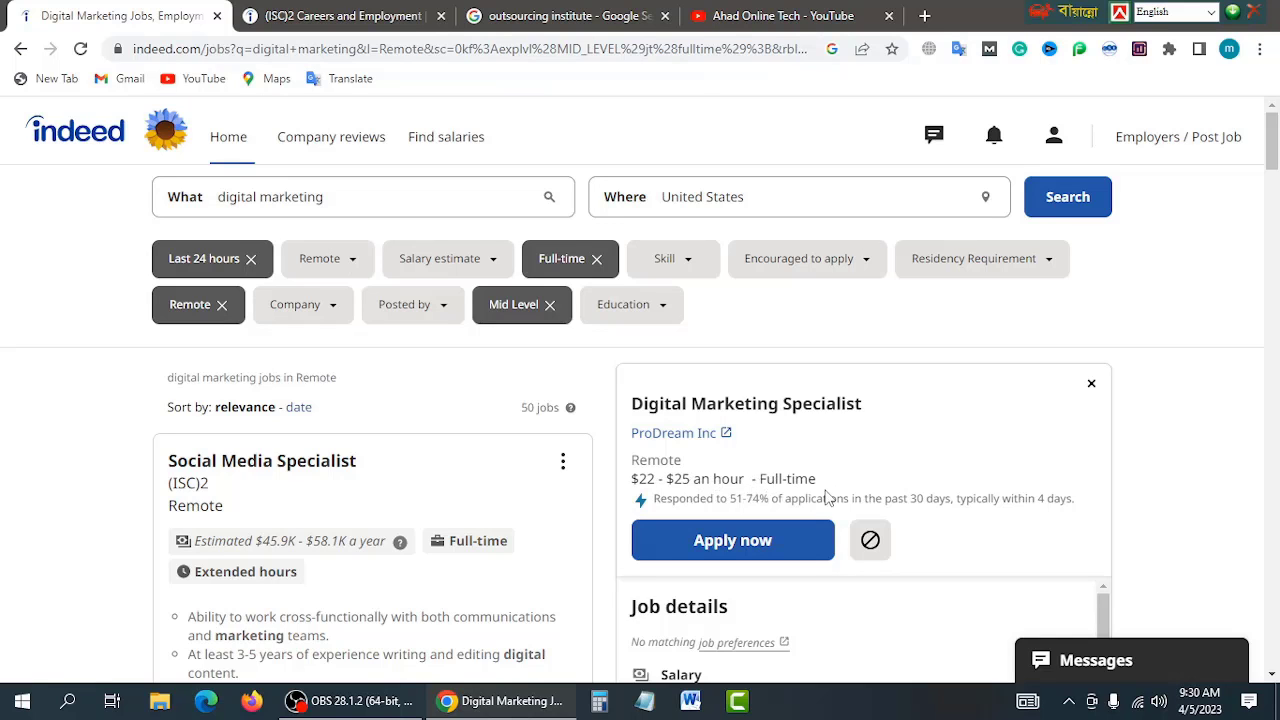
scroll(826, 497, down, 3)
scroll(917, 531, up, 1)
scroll(934, 531, down, 1)
scroll(1037, 543, up, 2)
scroll(1040, 546, down, 6)
scroll(876, 589, down, 2)
scroll(830, 560, up, 1)
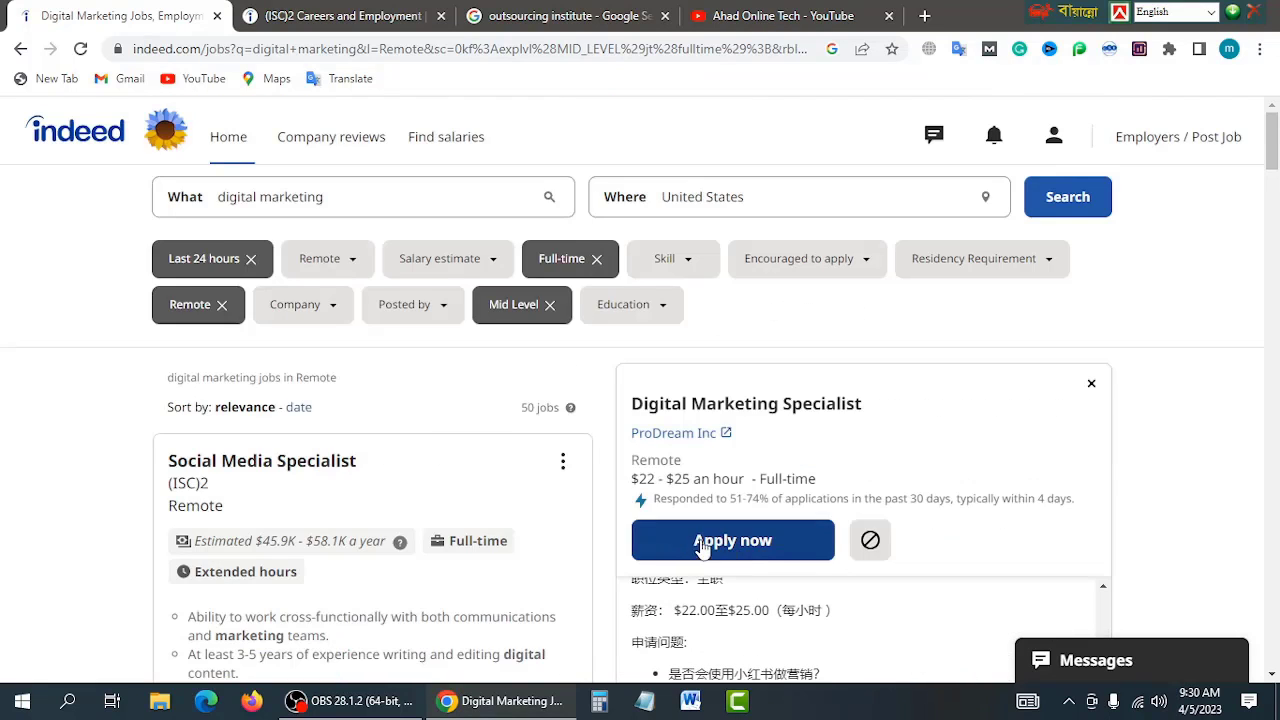
scroll(994, 617, up, 5)
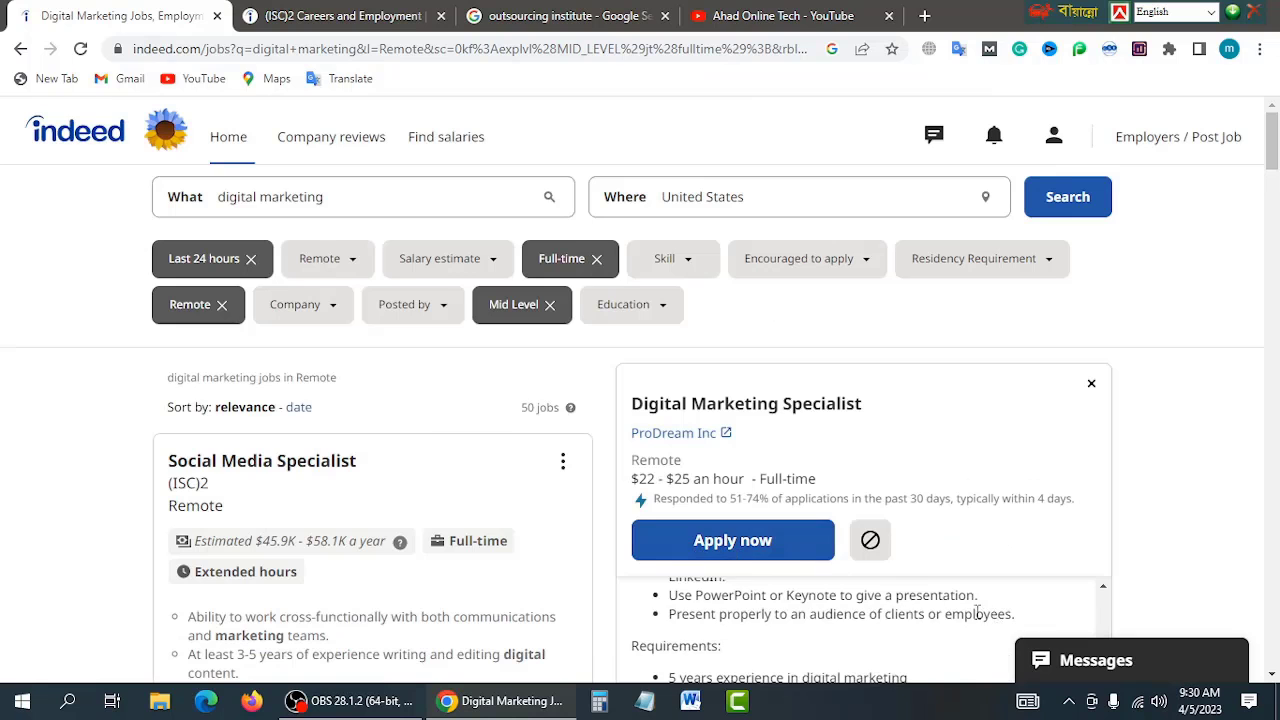
Step: Start applying to ProDream's Digital Marketing Specialist job, review the contact form, then switch back to the results tab
click(731, 543)
scroll(640, 473, down, 2)
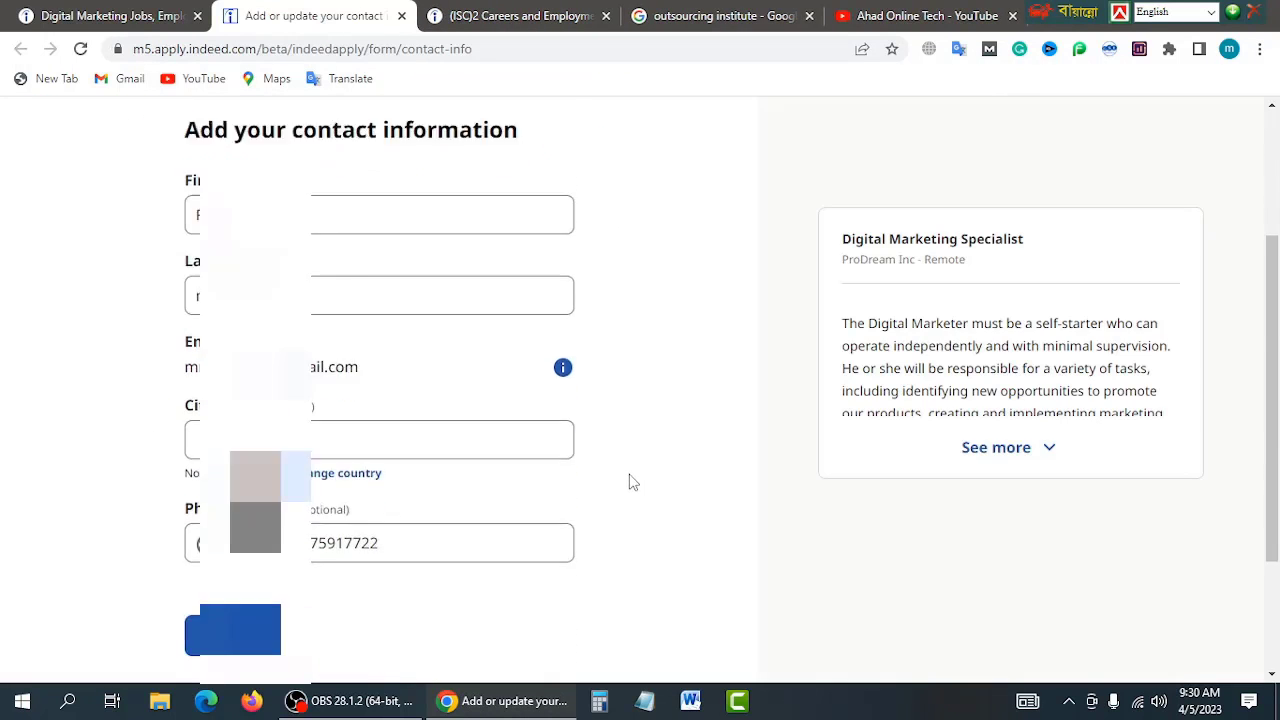
scroll(421, 300, up, 2)
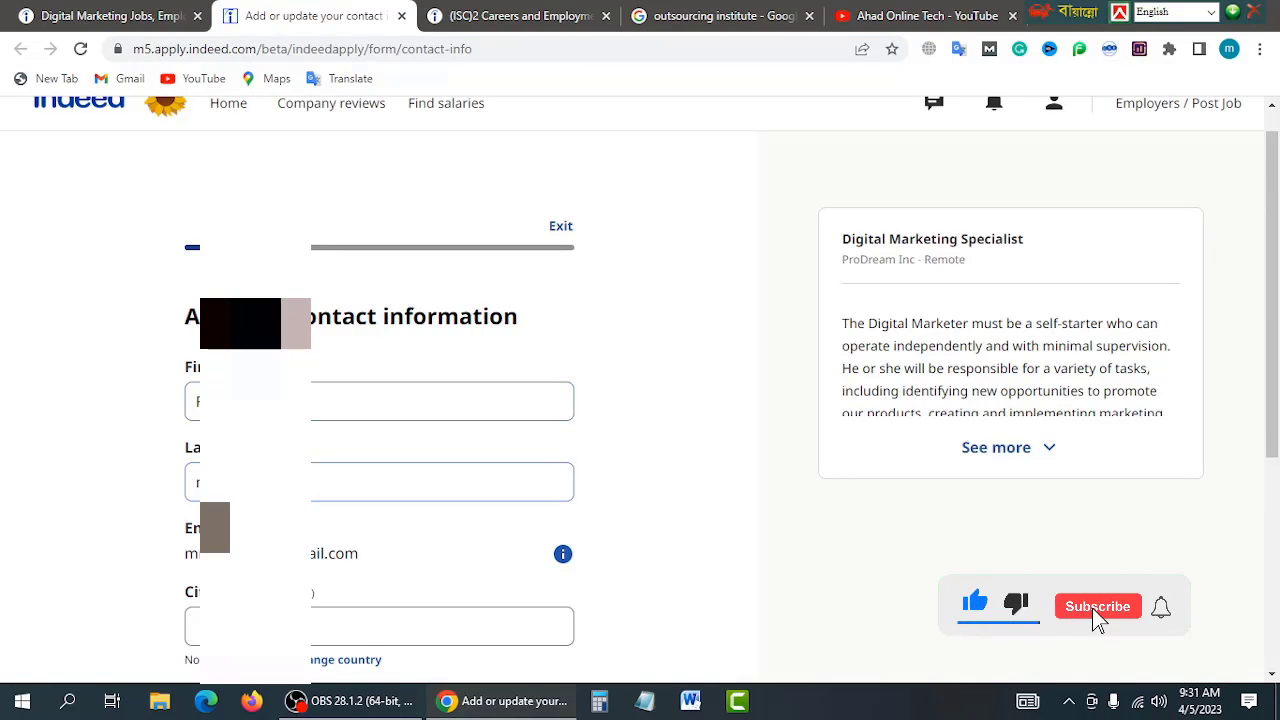
scroll(380, 420, down, 1)
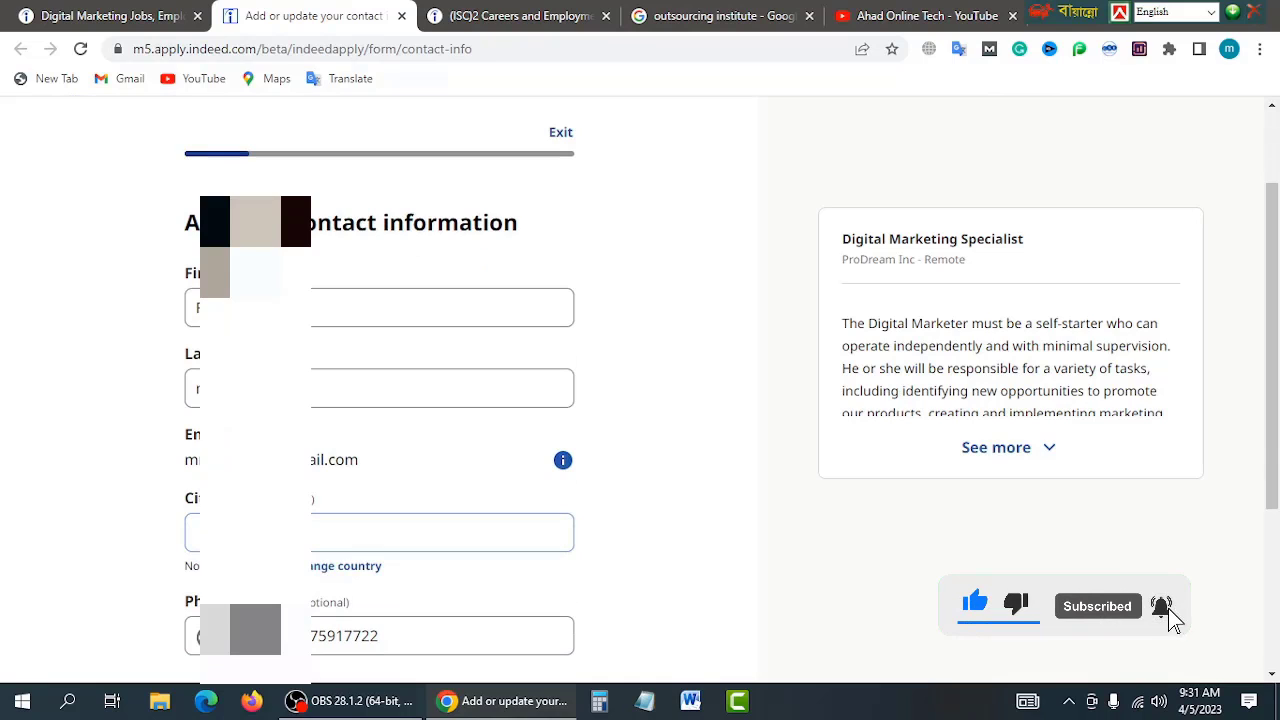
scroll(366, 497, down, 1)
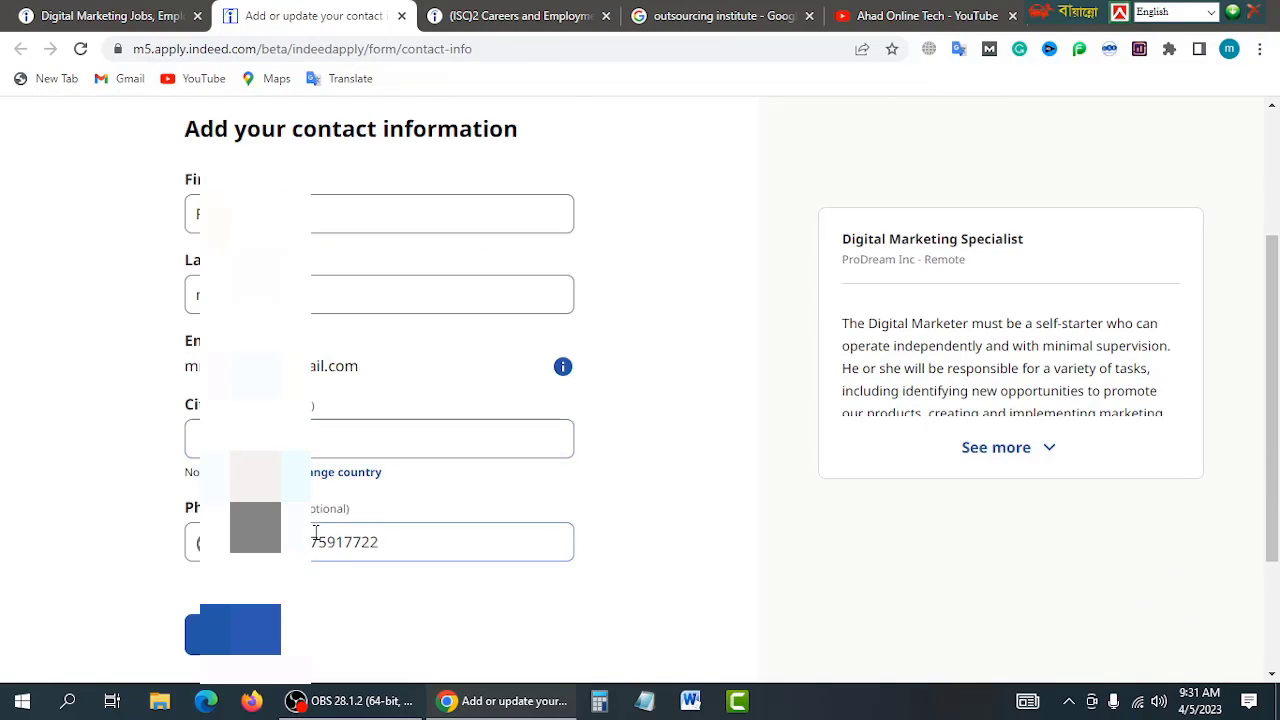
scroll(370, 541, down, 1)
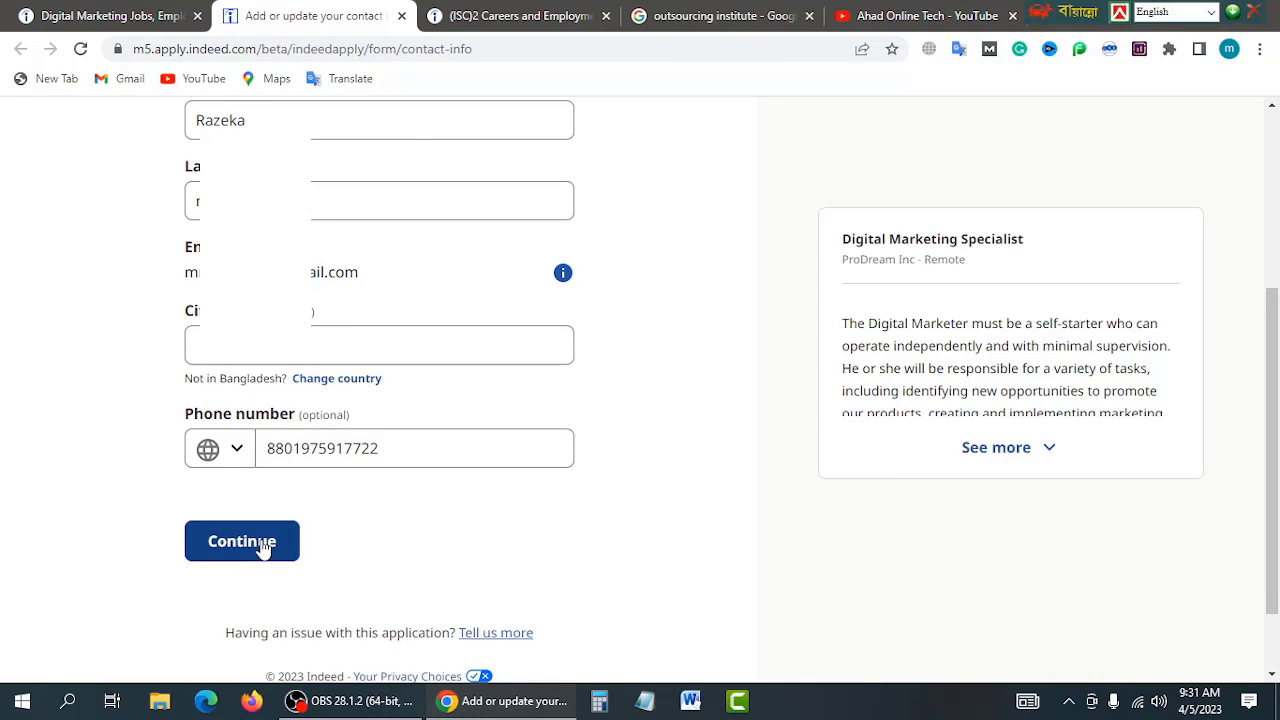
key(ctrl+shift+Tab)
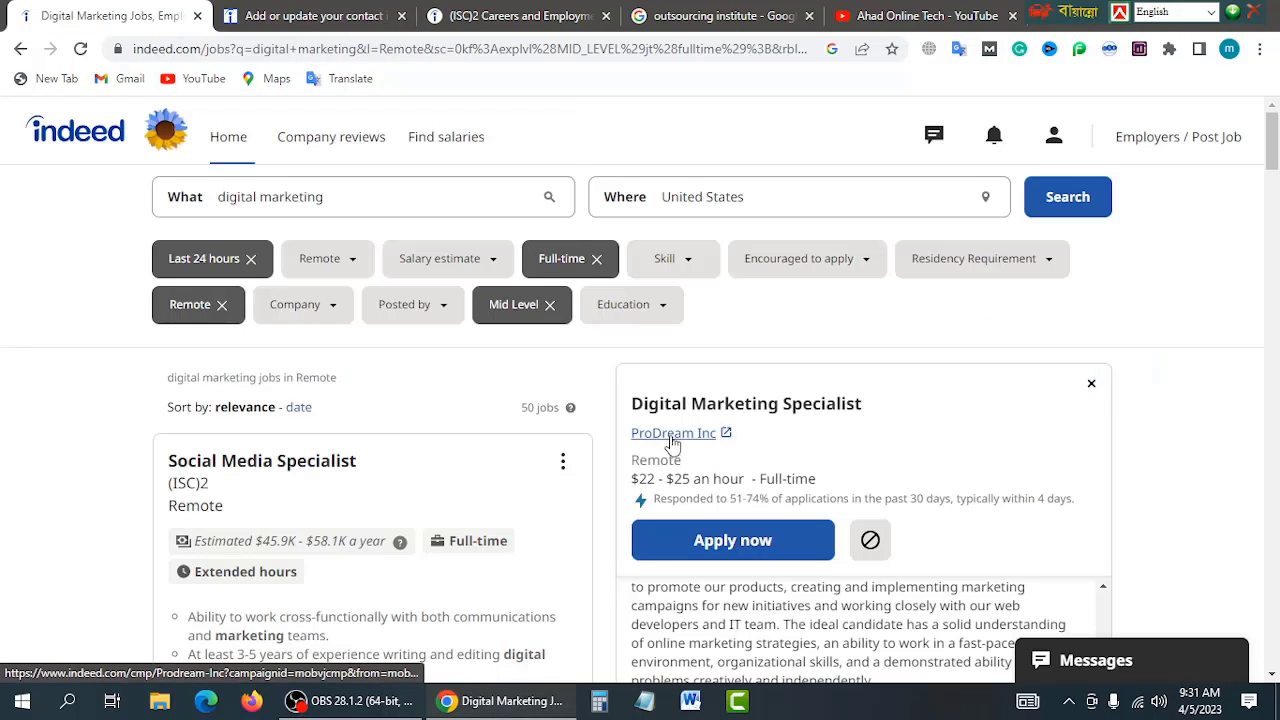
Step: Open ProDream Inc's company page, then go back through the earlier filtered searches toward the Indeed home page
click(672, 438)
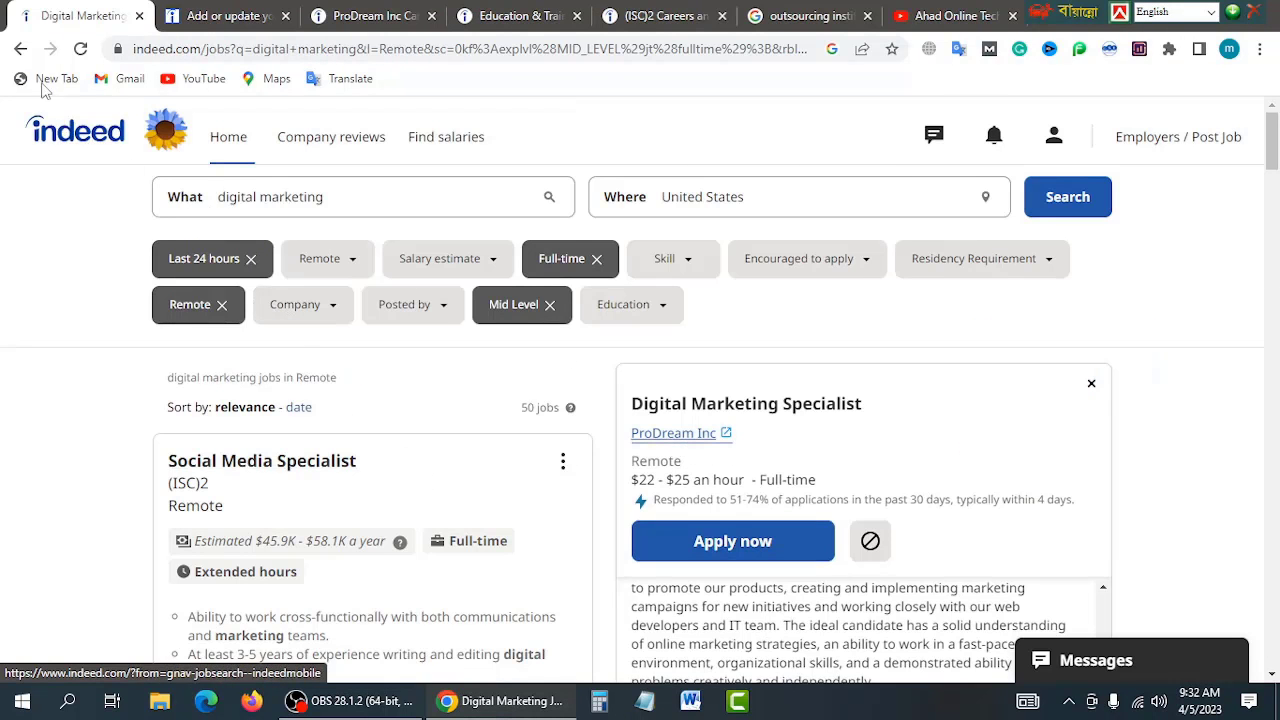
click(20, 49)
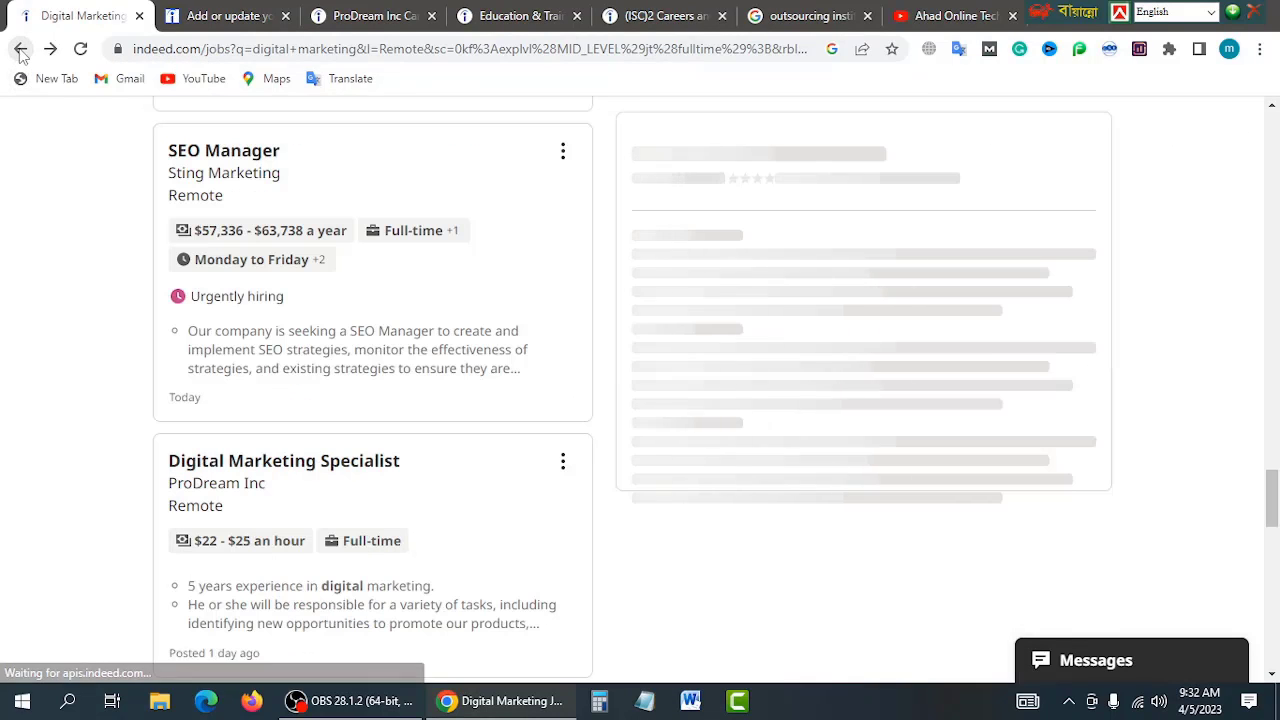
click(20, 49)
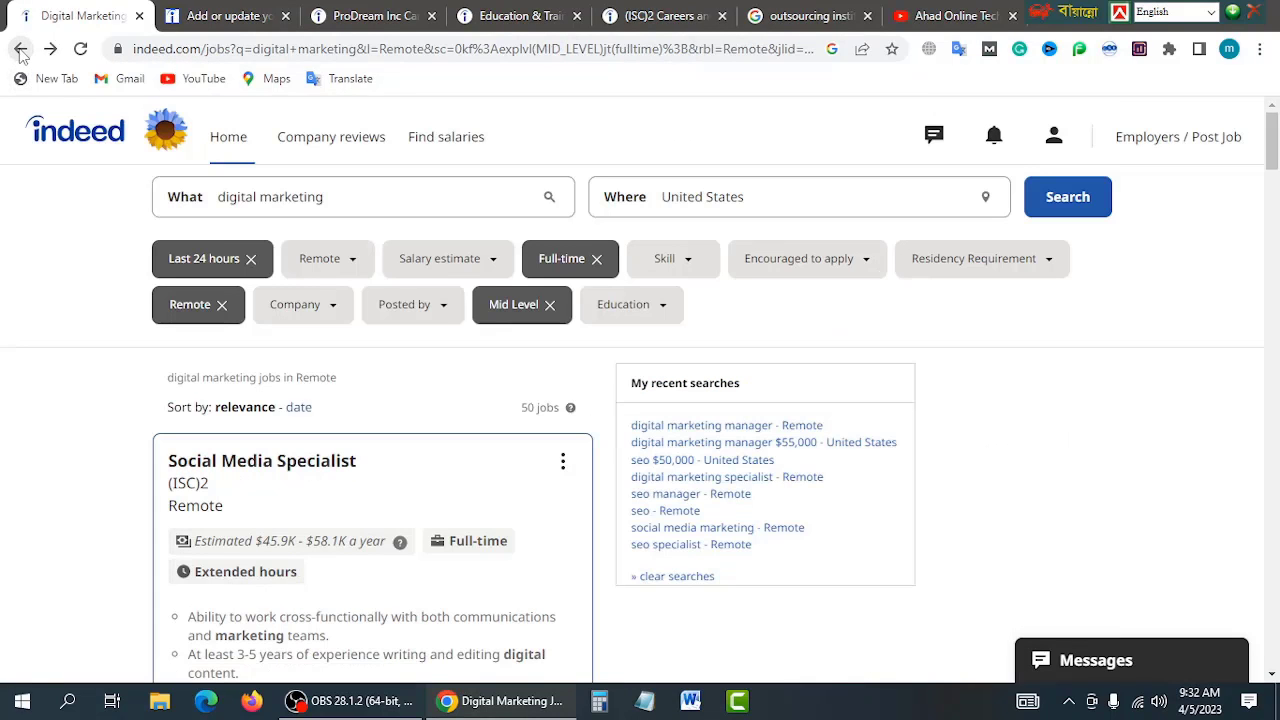
click(20, 49)
click(20, 49)
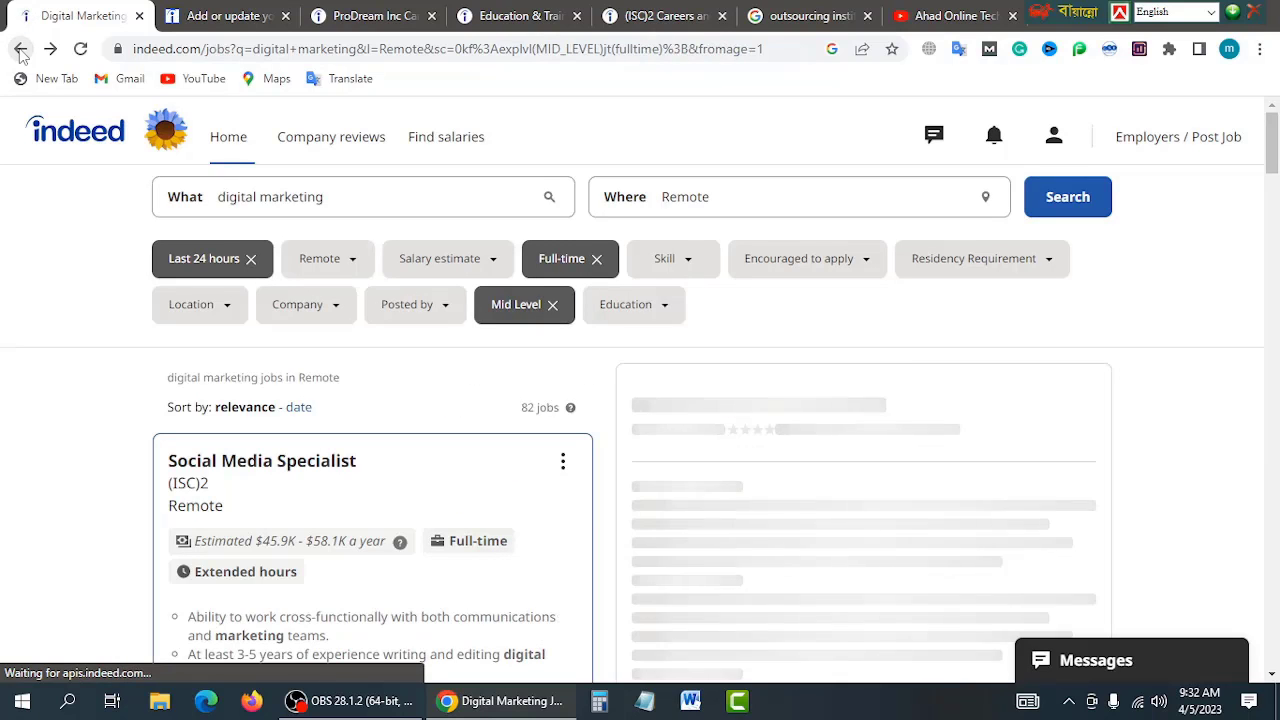
click(20, 49)
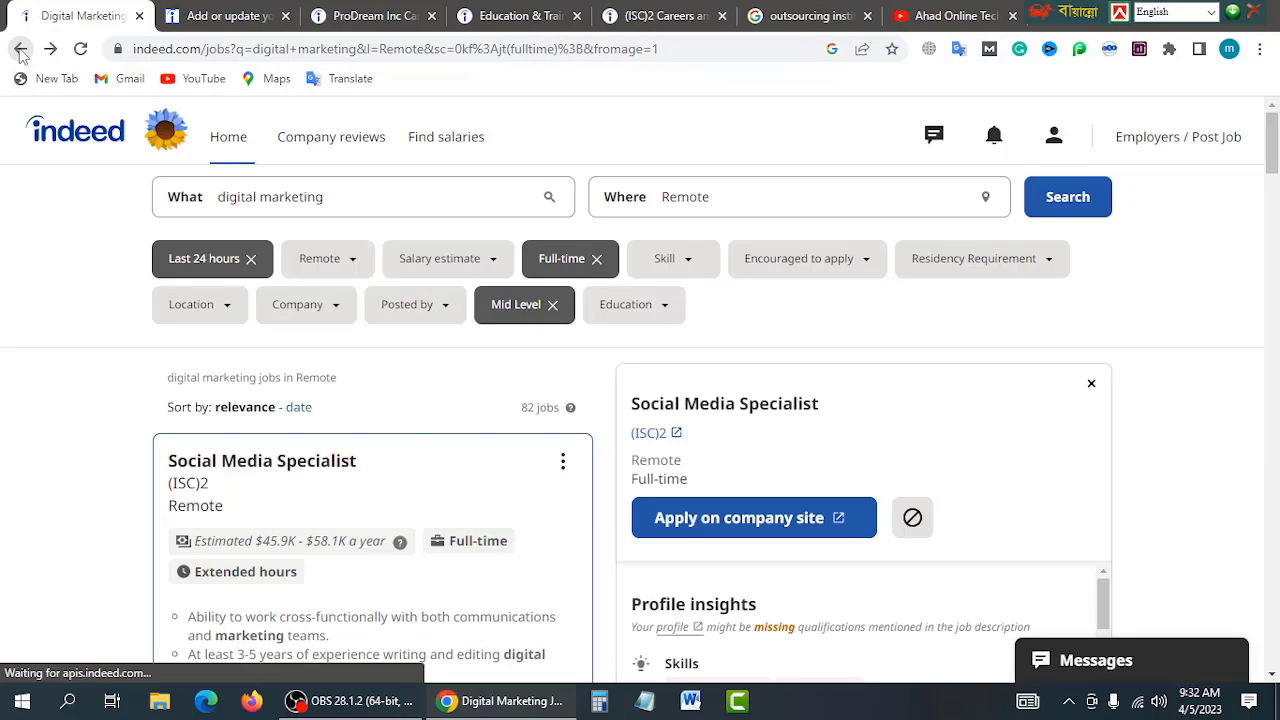
click(20, 49)
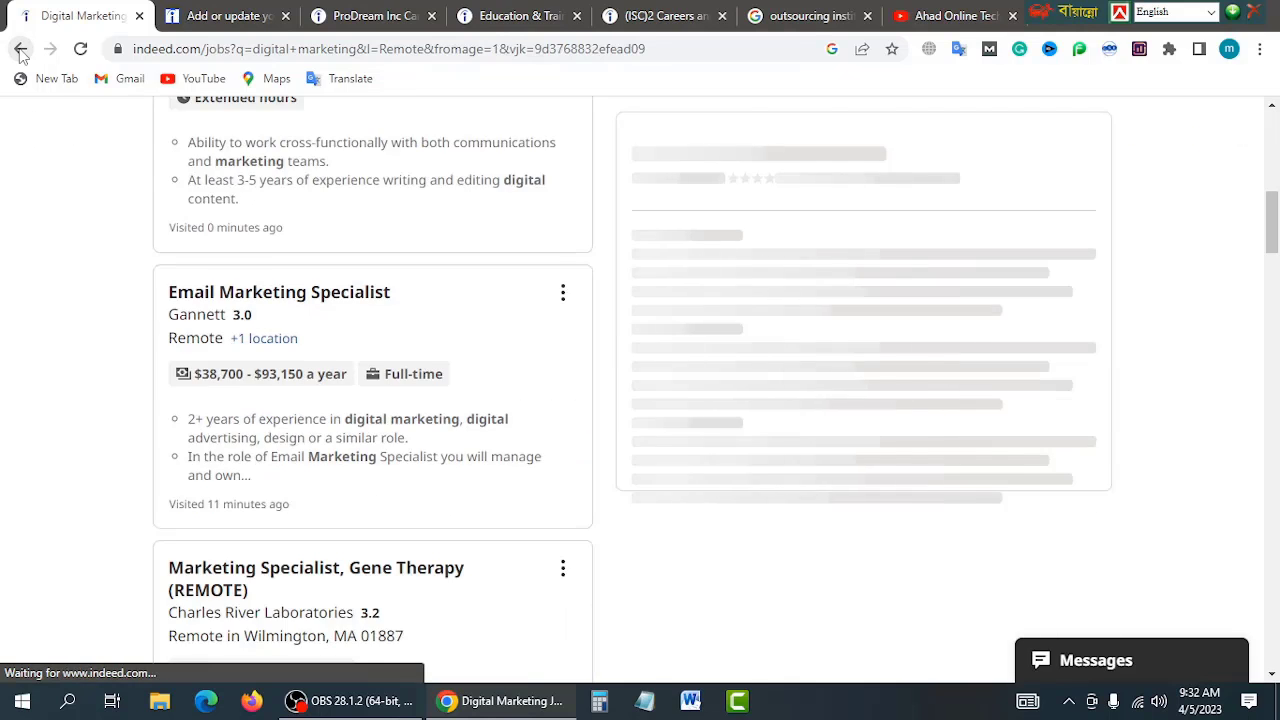
click(20, 49)
click(20, 49)
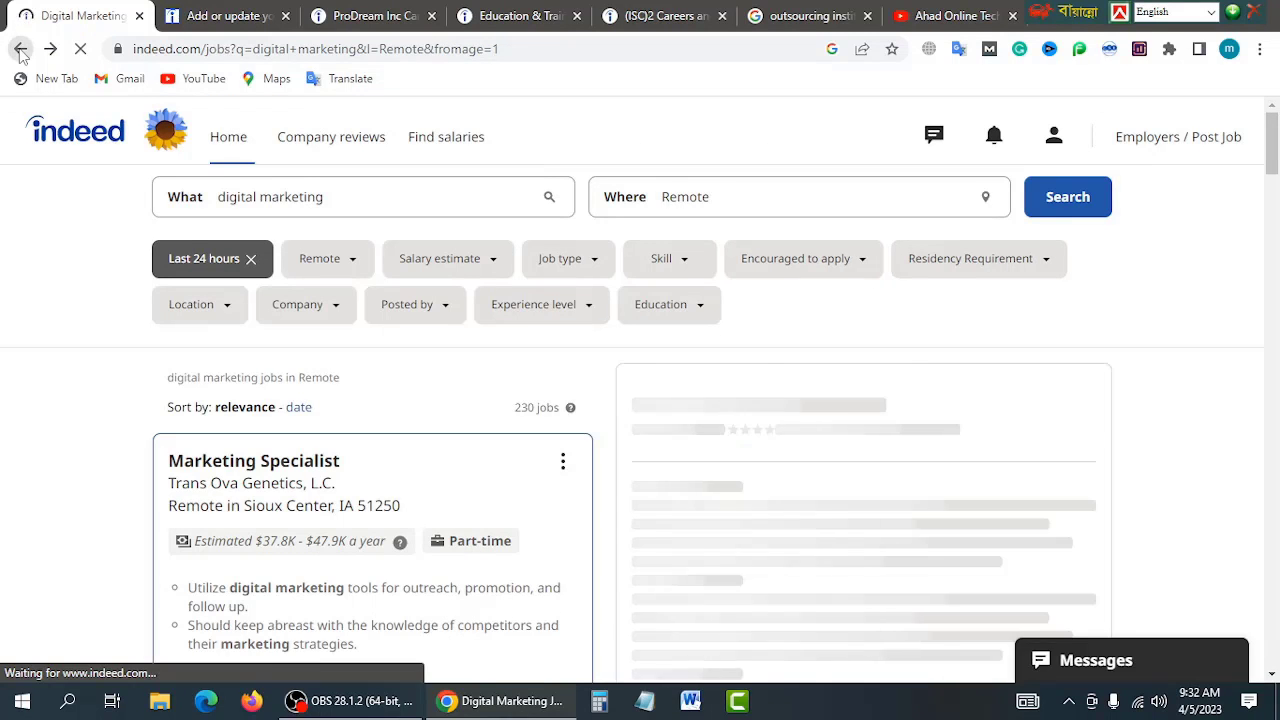
click(20, 49)
click(309, 240)
Step: Search Indeed for 'seo' jobs in Remote, returning 2,327 results
click(165, 282)
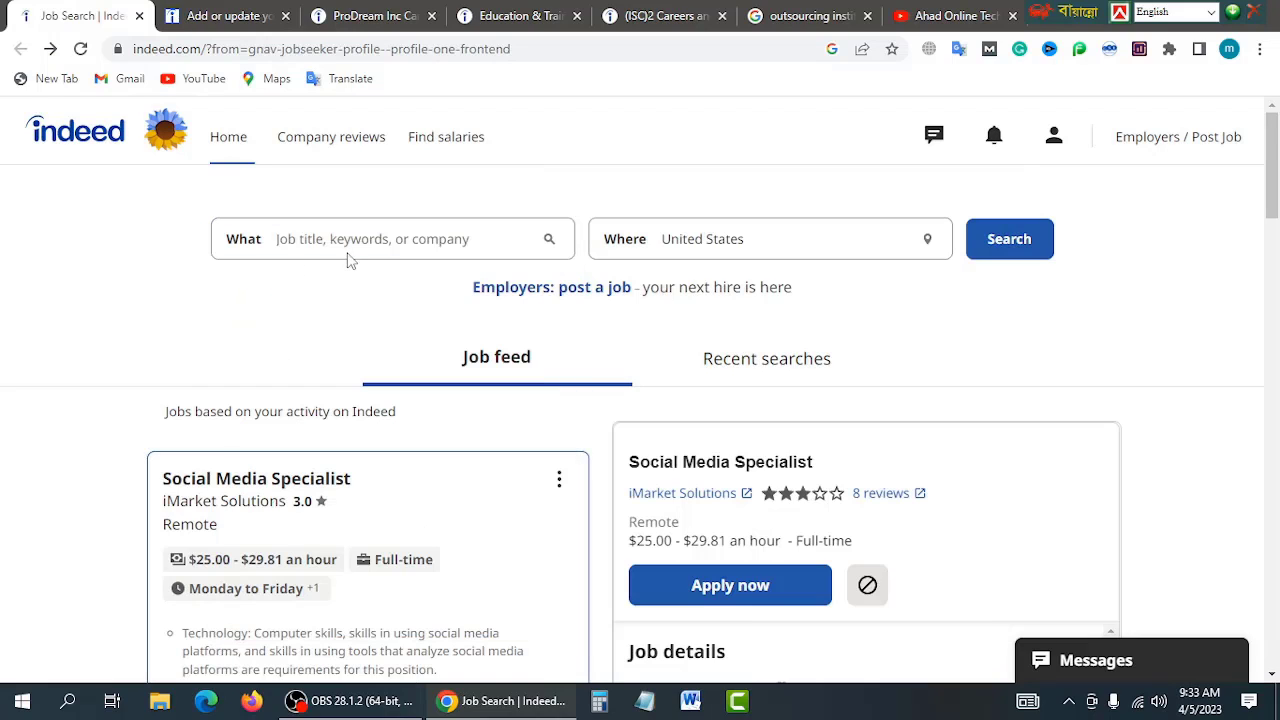
click(354, 241)
text(seo)
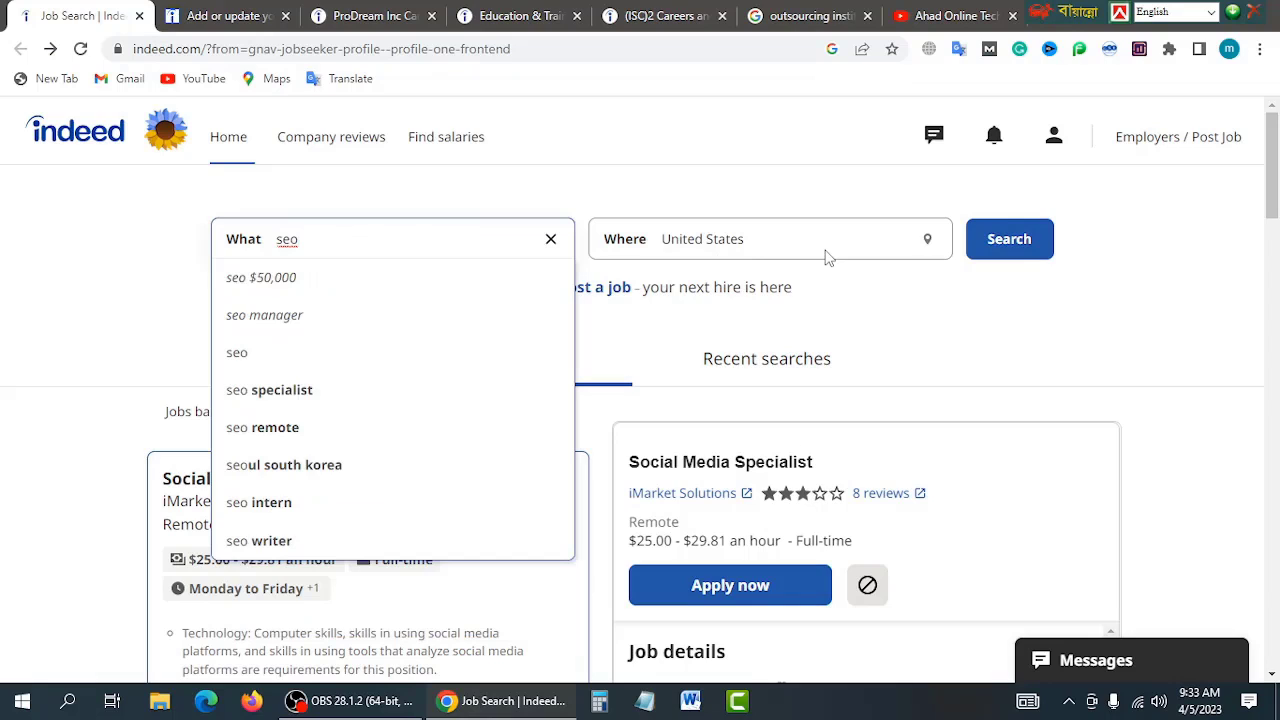
click(825, 245)
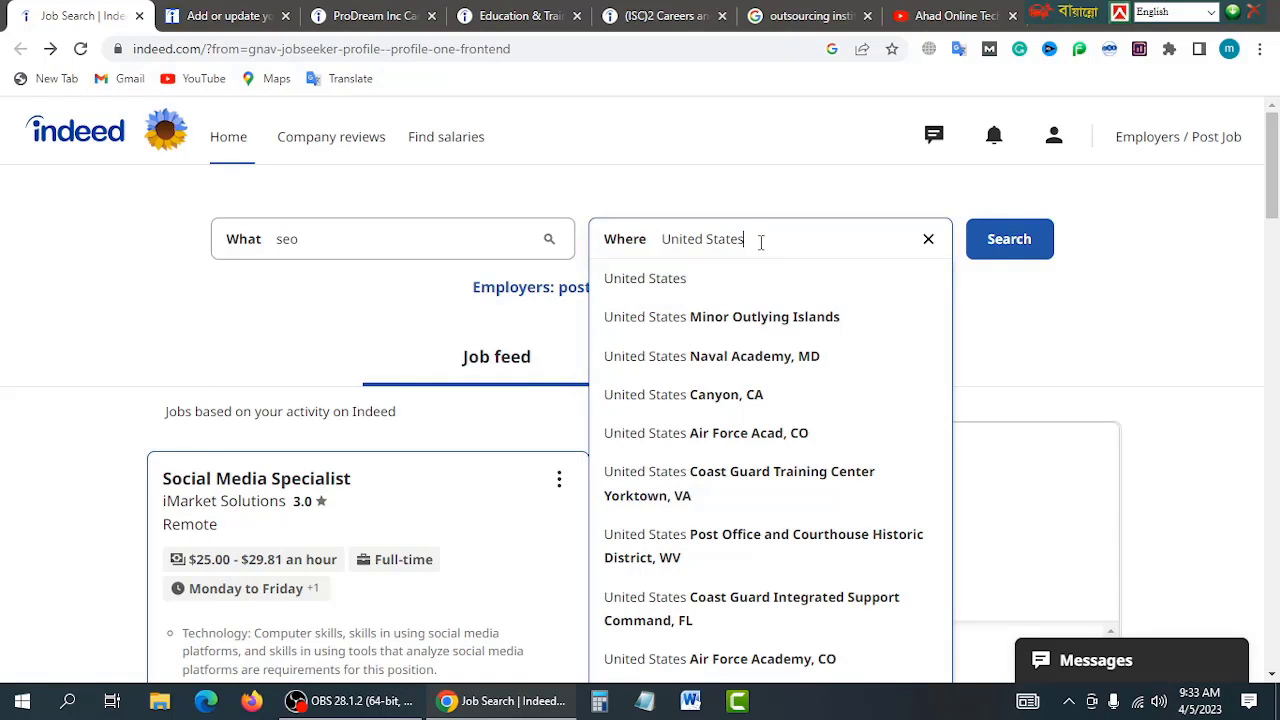
key(Escape)
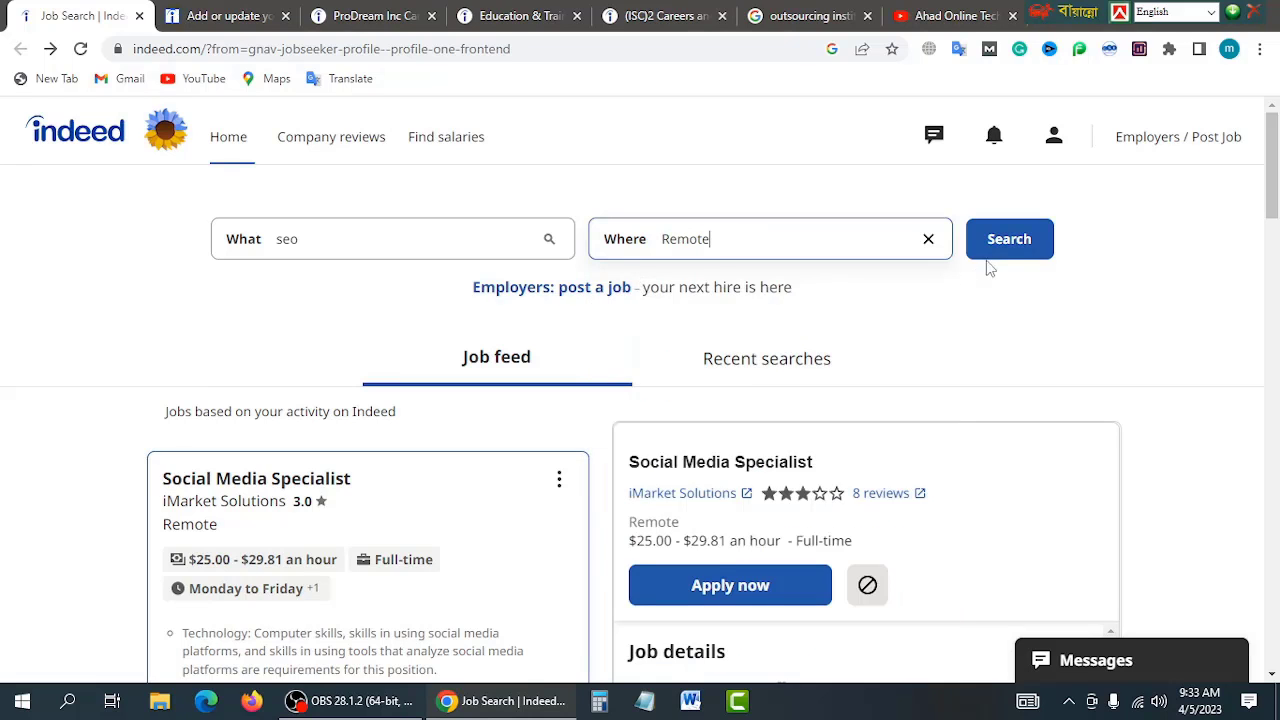
click(1008, 250)
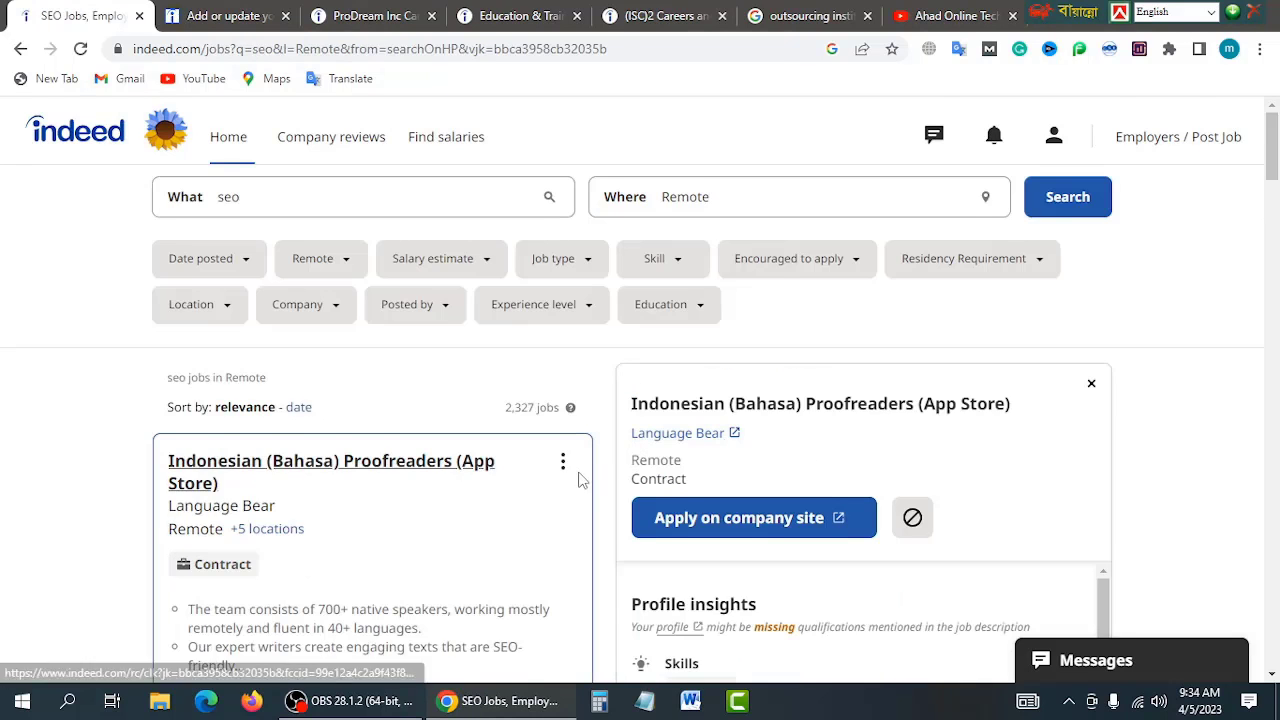
Step: Open Klaviyo's SEO Manager listing (Boston, MA, remote) from the seo results in the details pane
scroll(586, 463, down, 8)
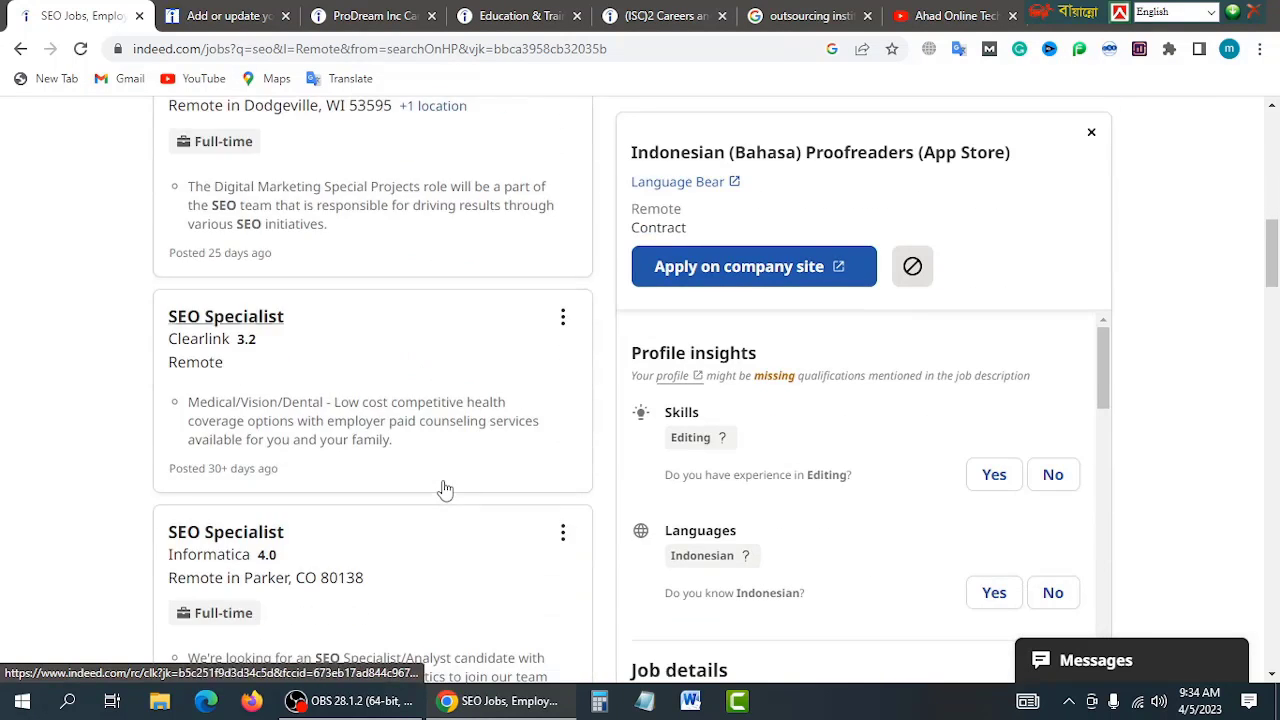
scroll(445, 490, up, 10)
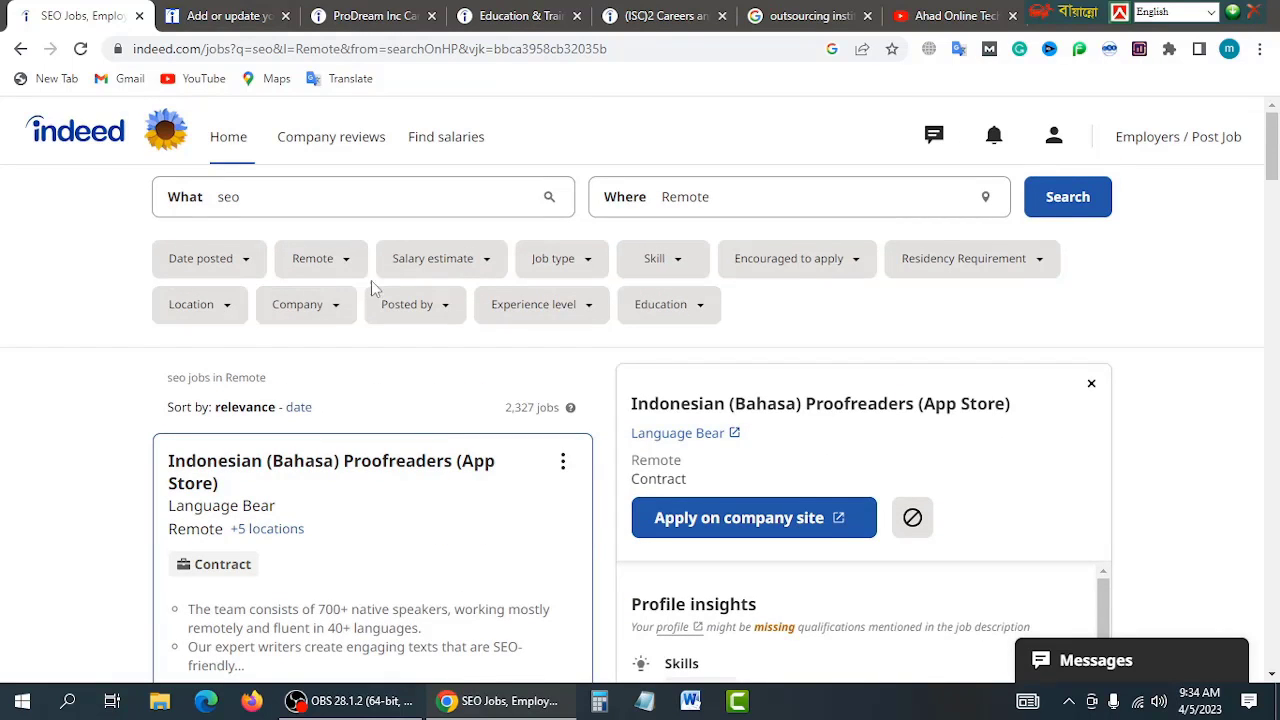
scroll(443, 429, down, 5)
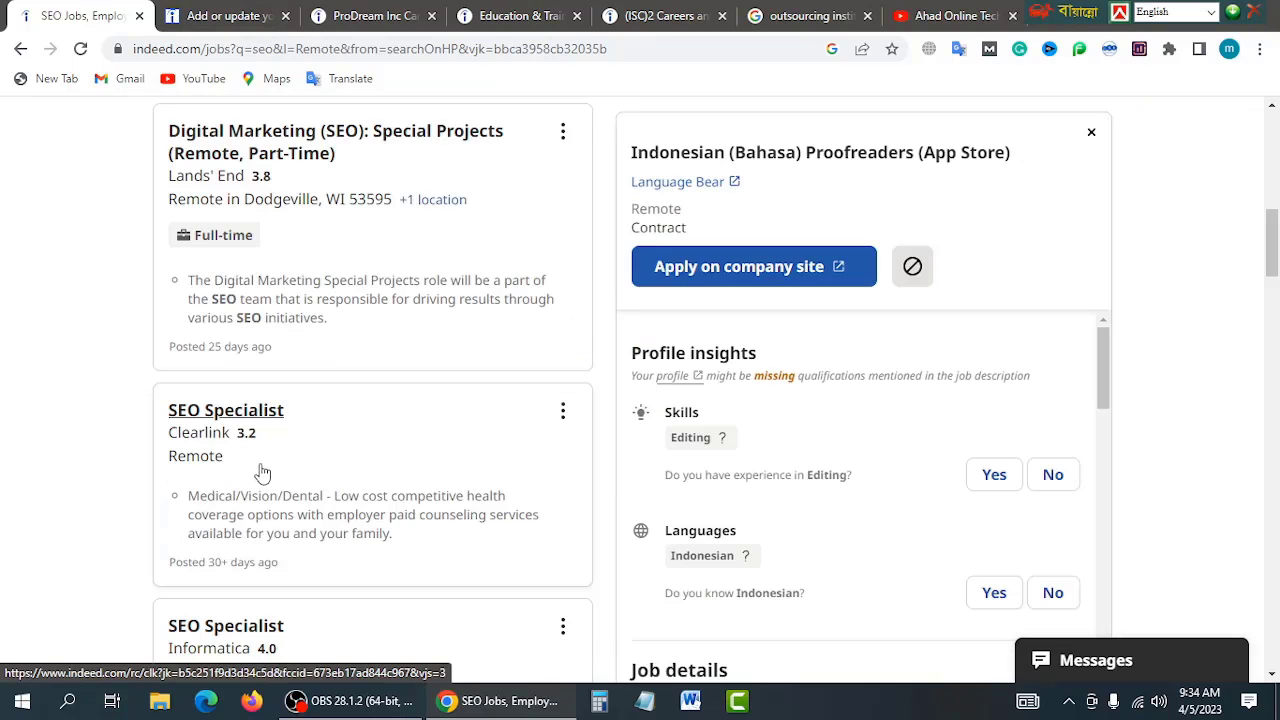
scroll(262, 472, down, 6)
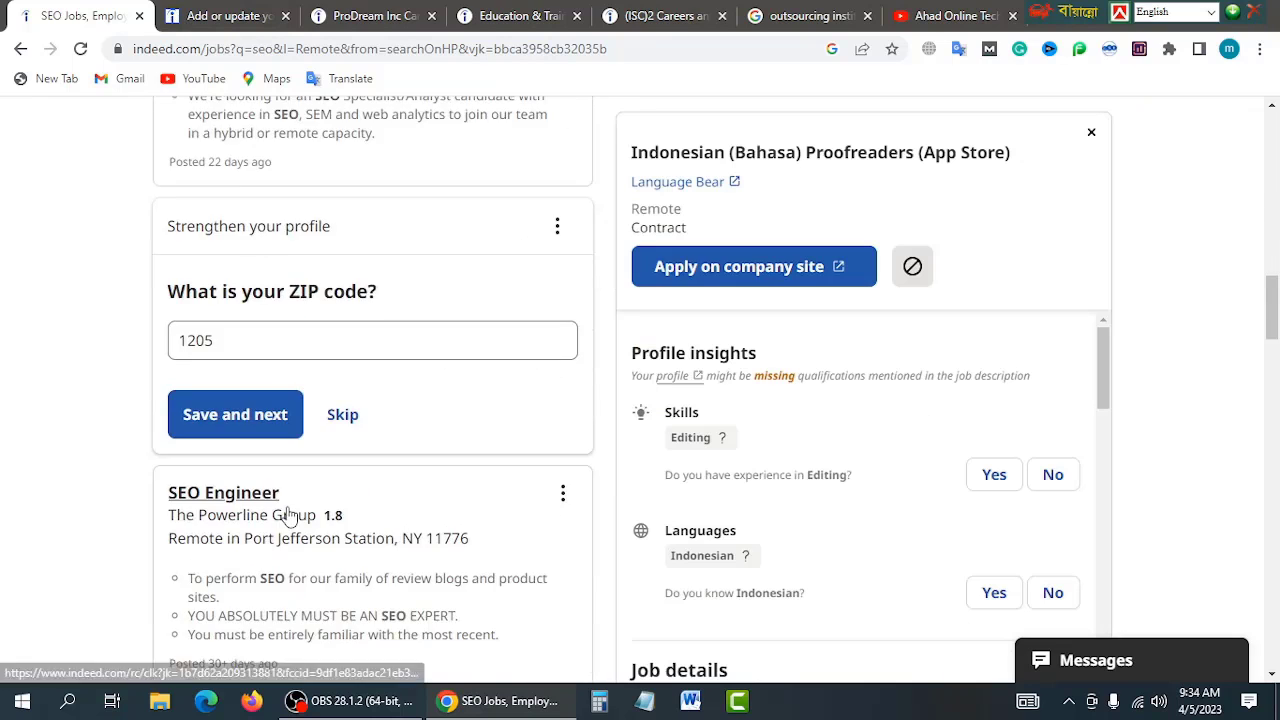
scroll(287, 515, up, 10)
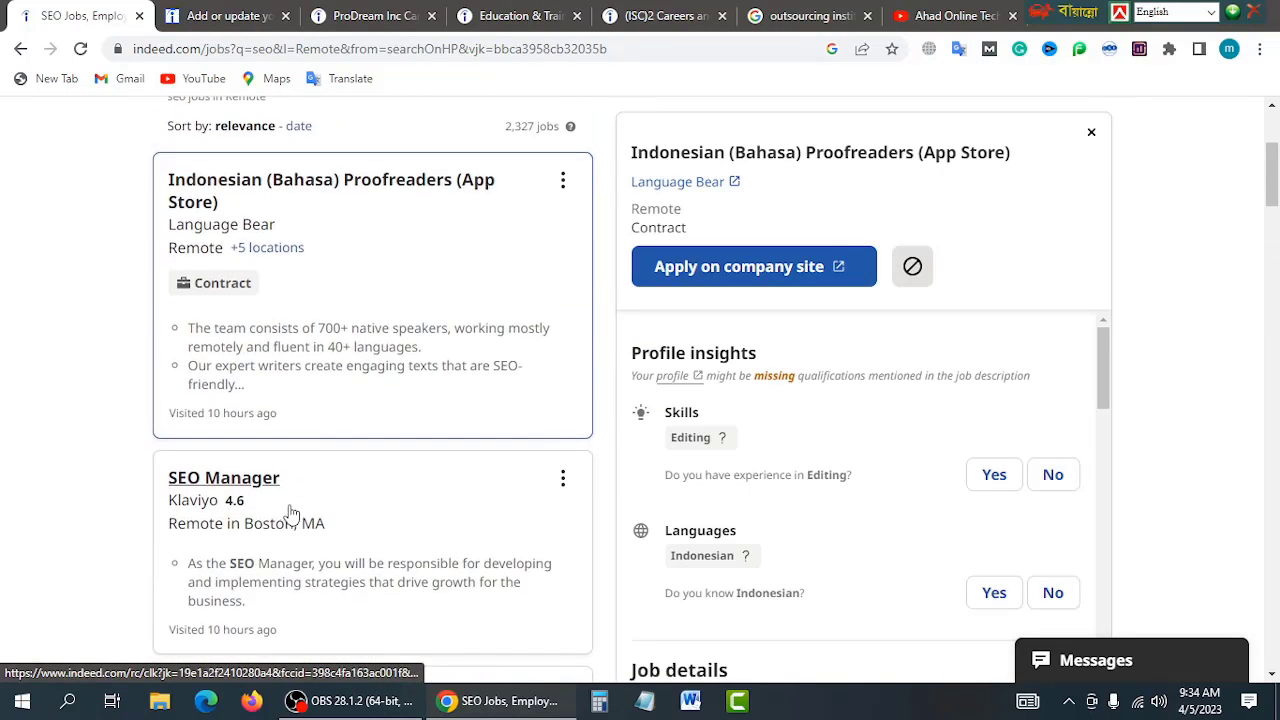
click(222, 492)
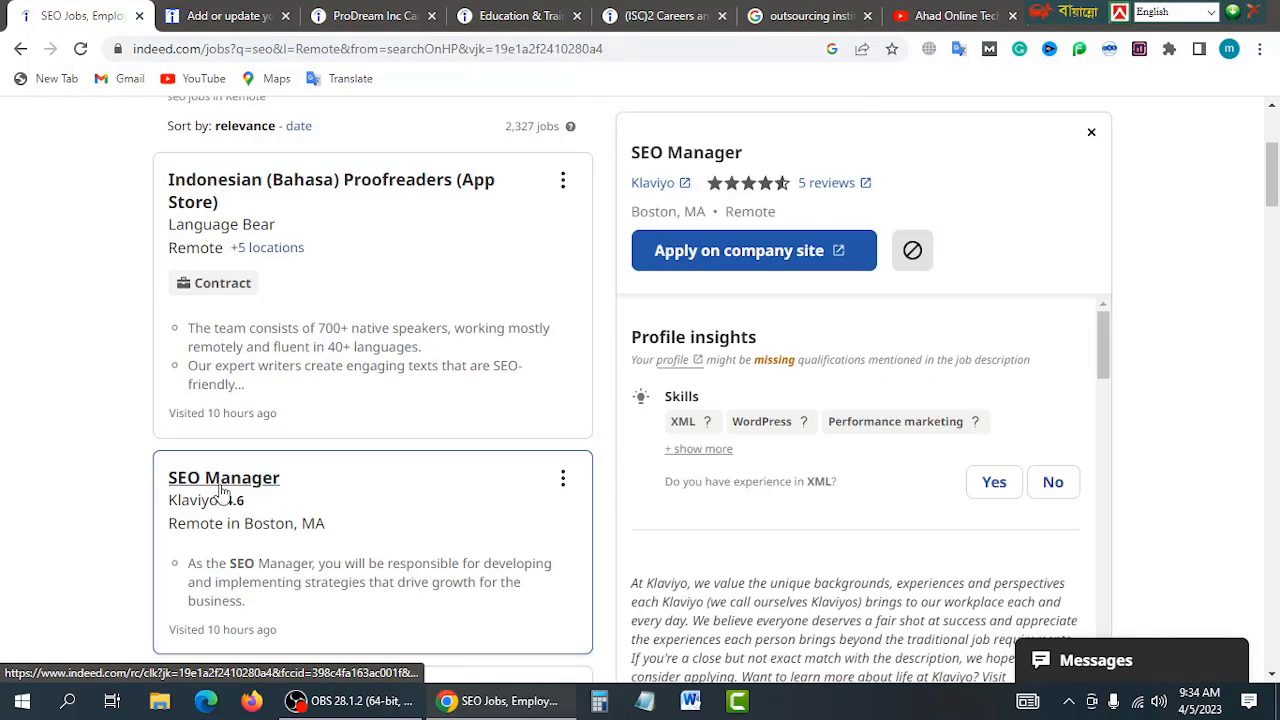
scroll(691, 420, up, 2)
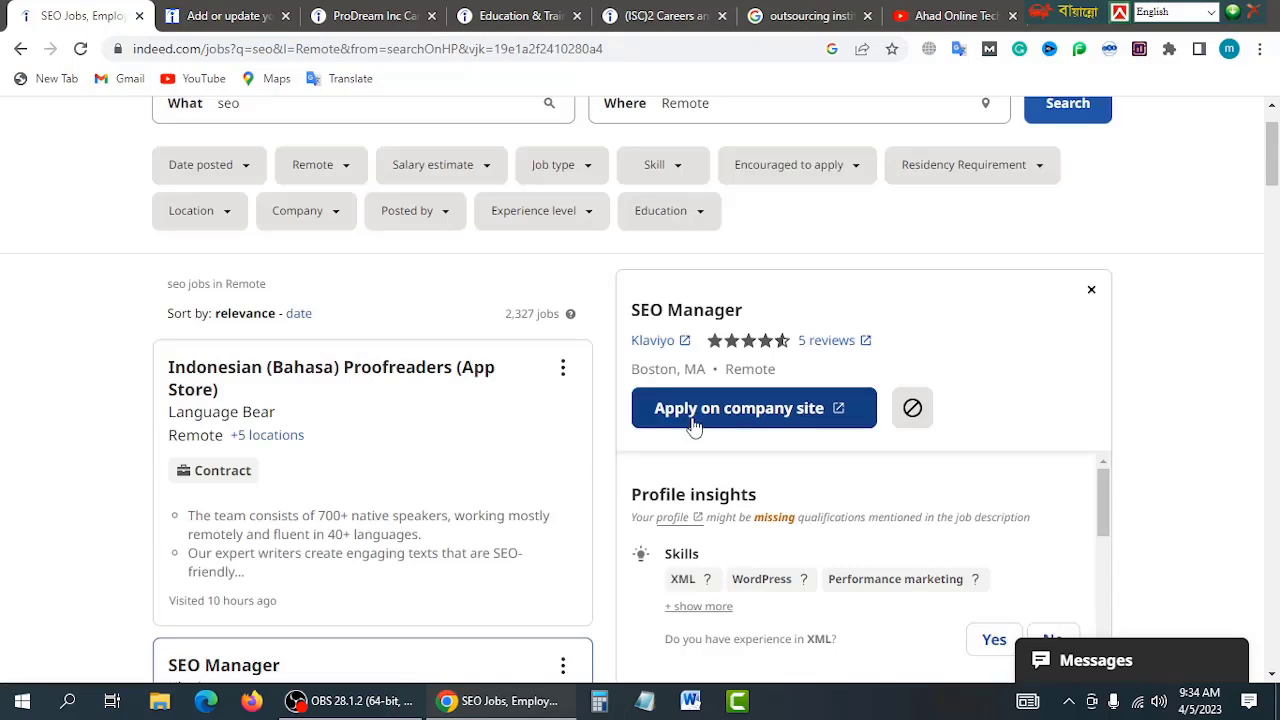
Step: Apply on company site to view Klaviyo's SEO Manager posting and its description in a new tab
click(754, 418)
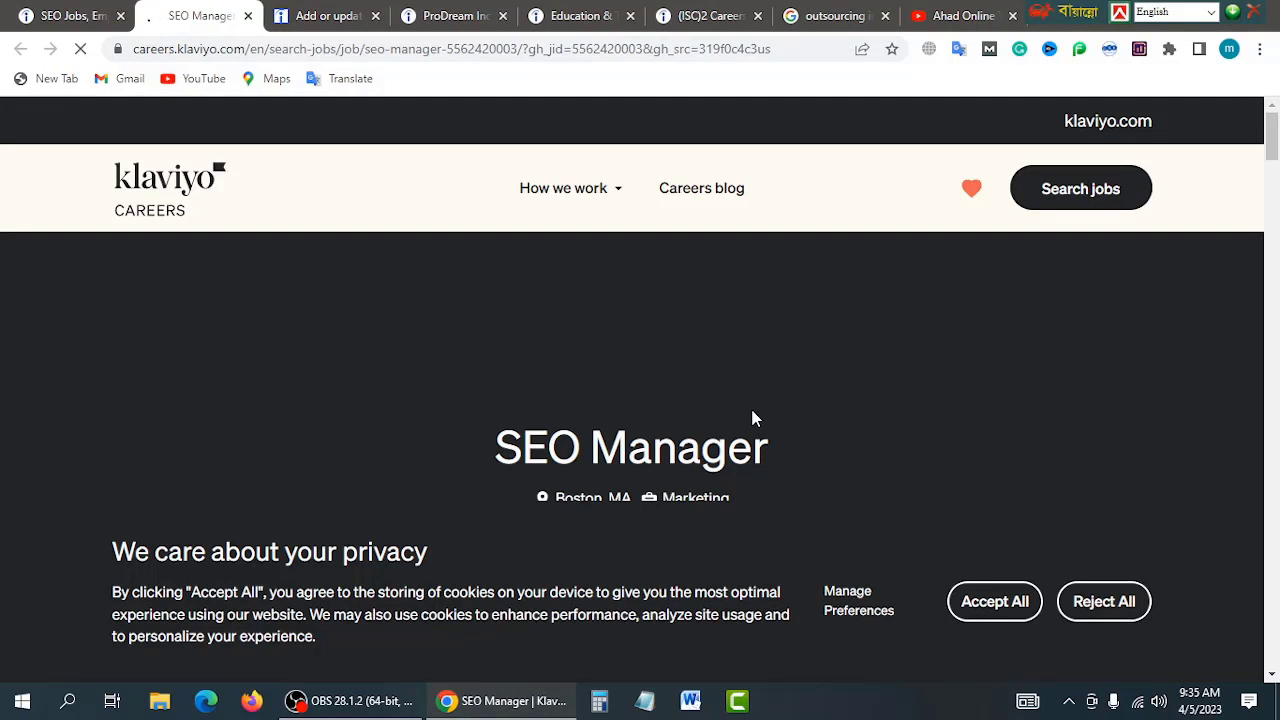
scroll(390, 295, down, 3)
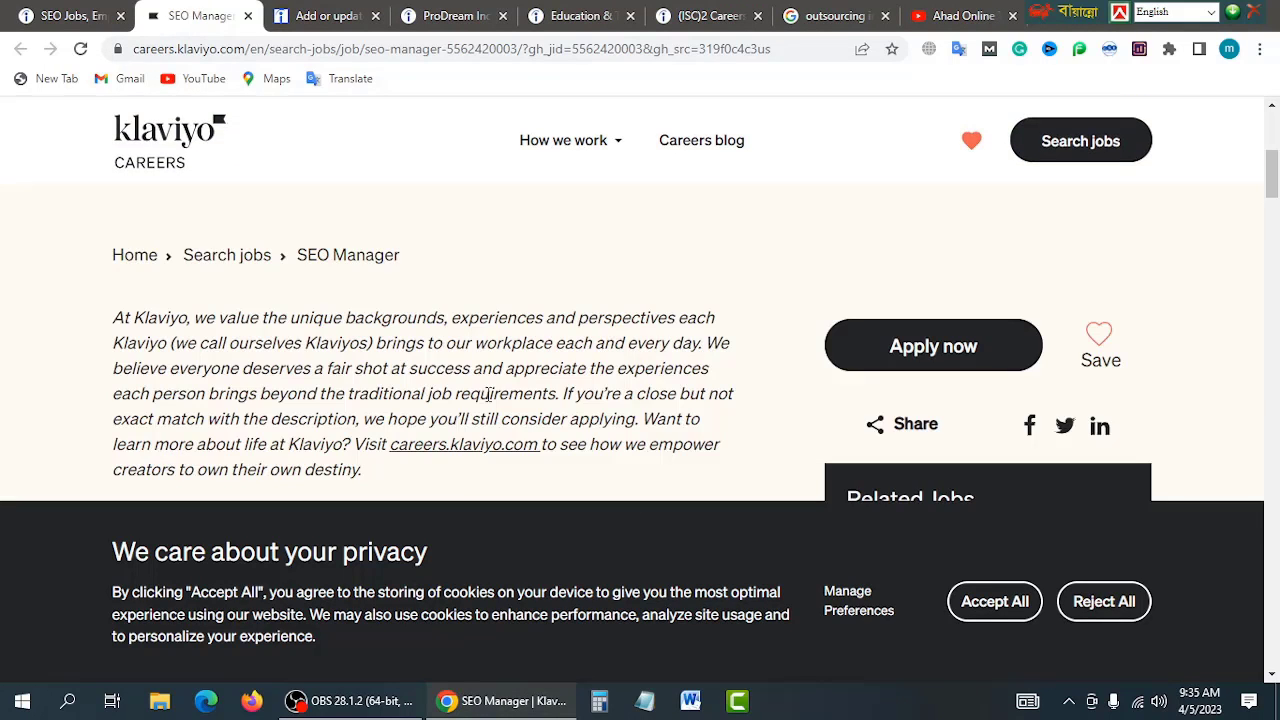